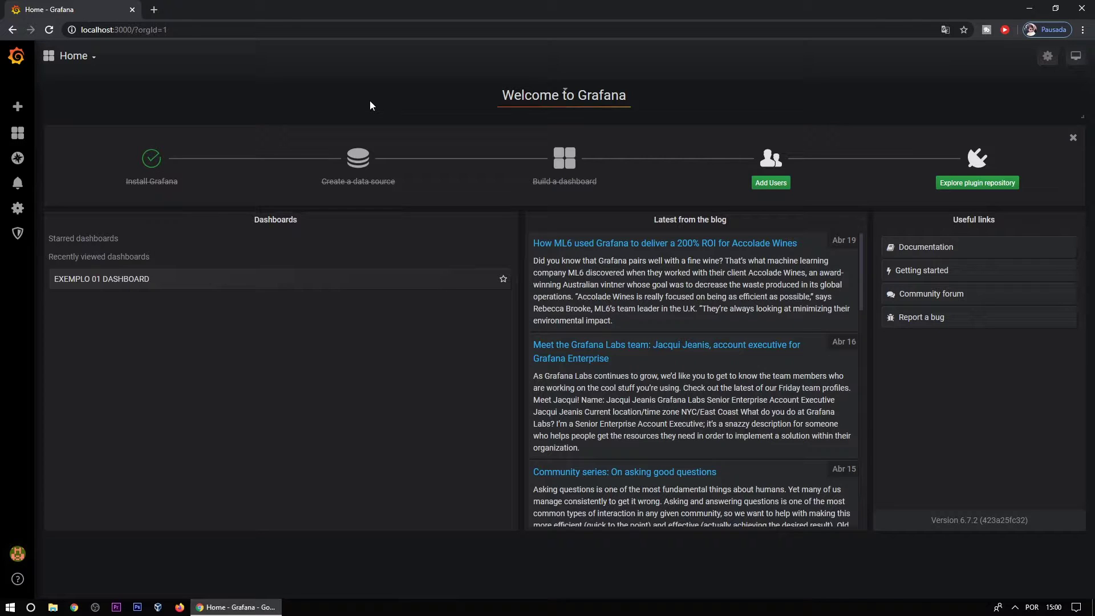
Step: Open the data source creation page and examine the available source types, including the Enterprise plugins section
left_click(361, 184)
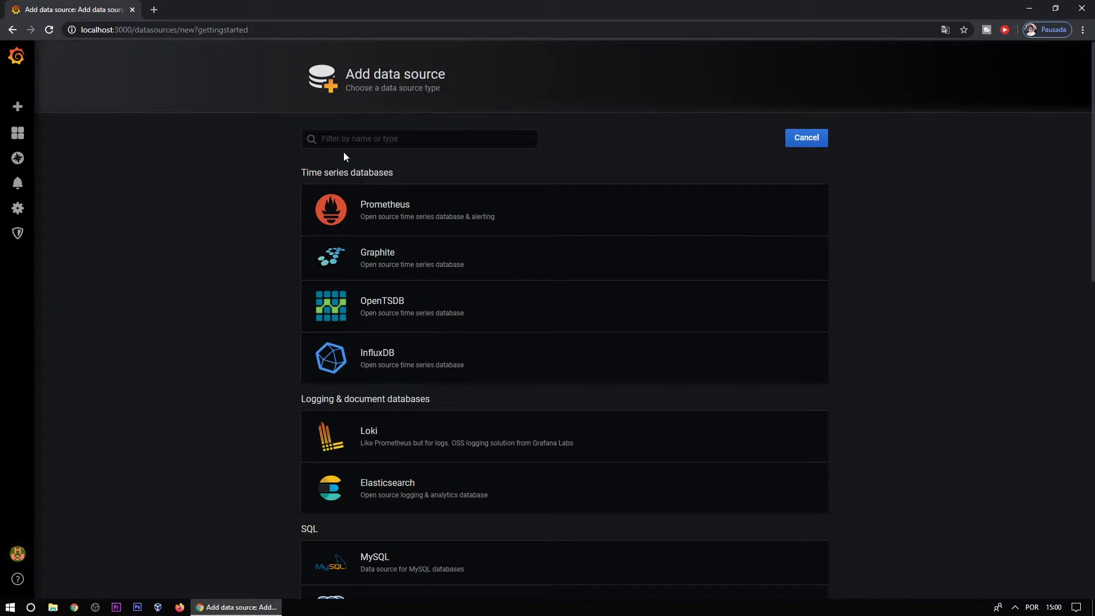
scroll(245, 231, "down", 12)
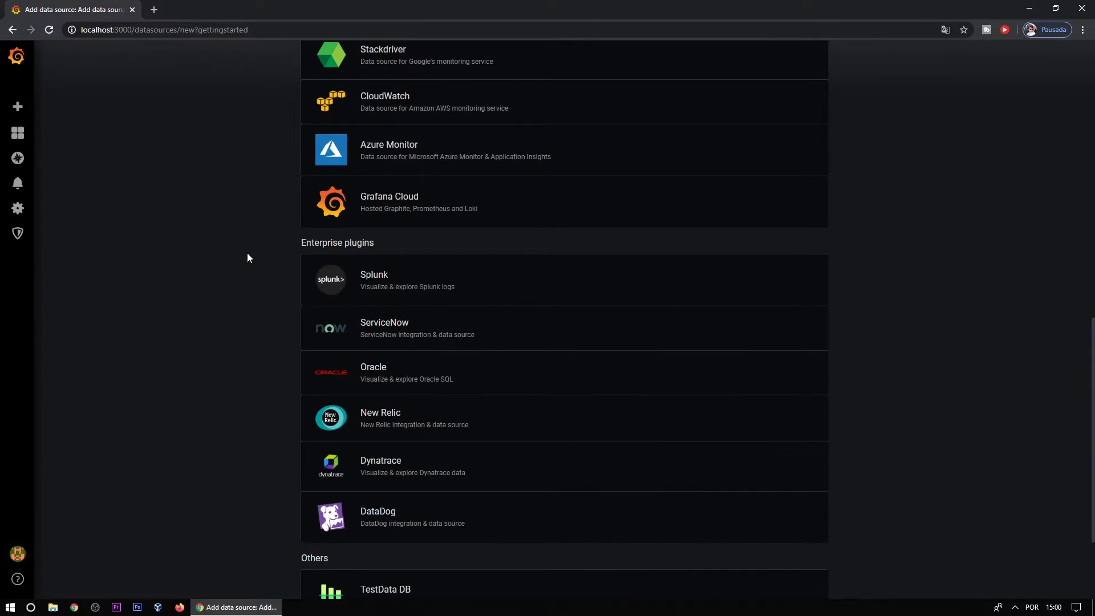
scroll(248, 255, "up", 12)
scroll(868, 201, "down", 15)
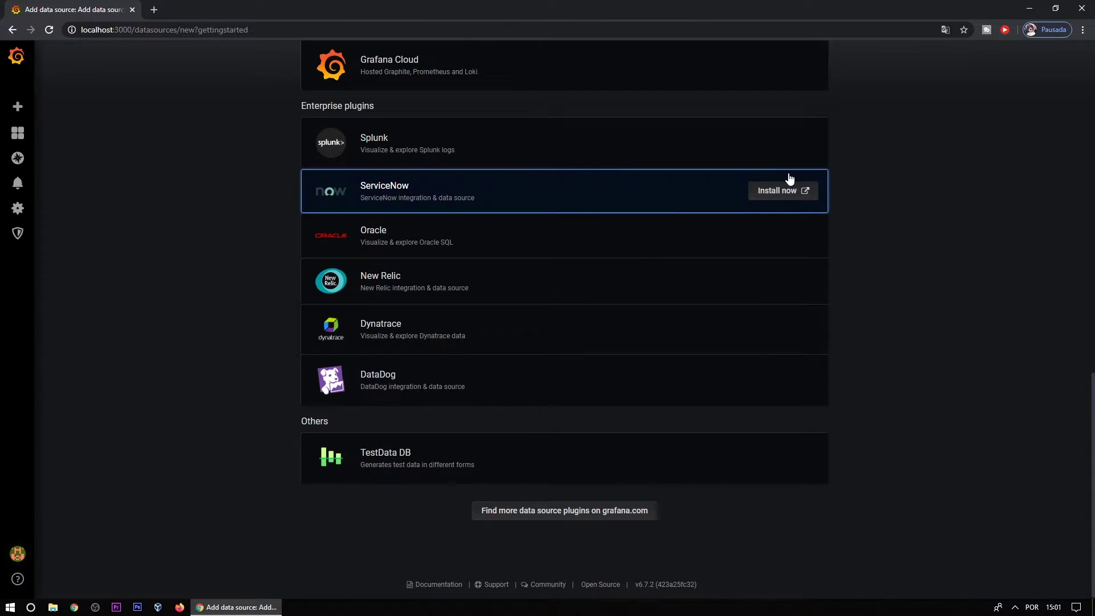
scroll(907, 325, "up", 6)
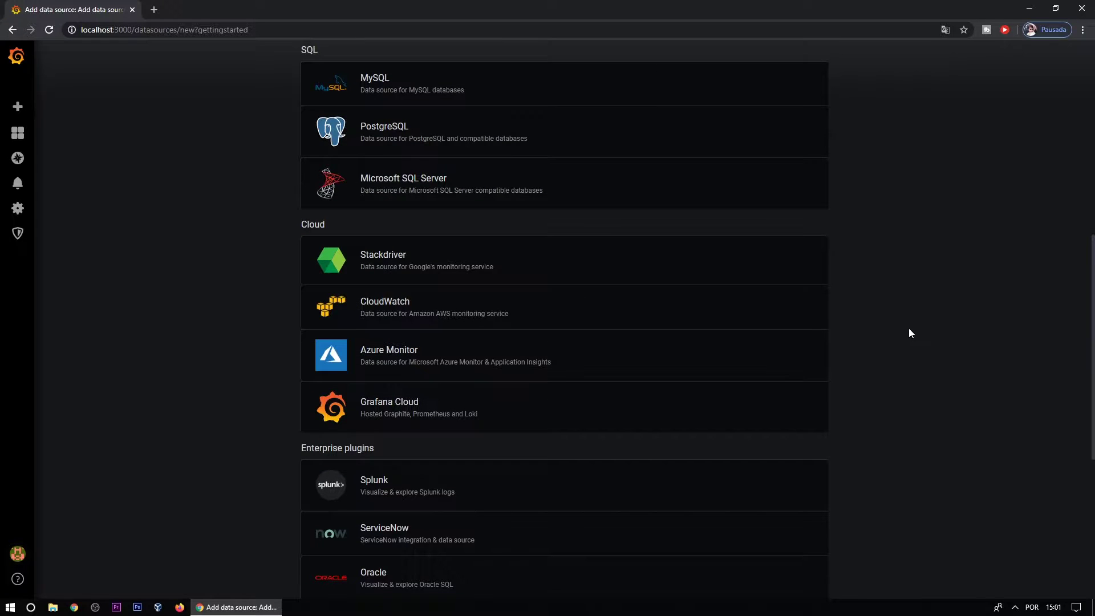
scroll(909, 326, "up", 8)
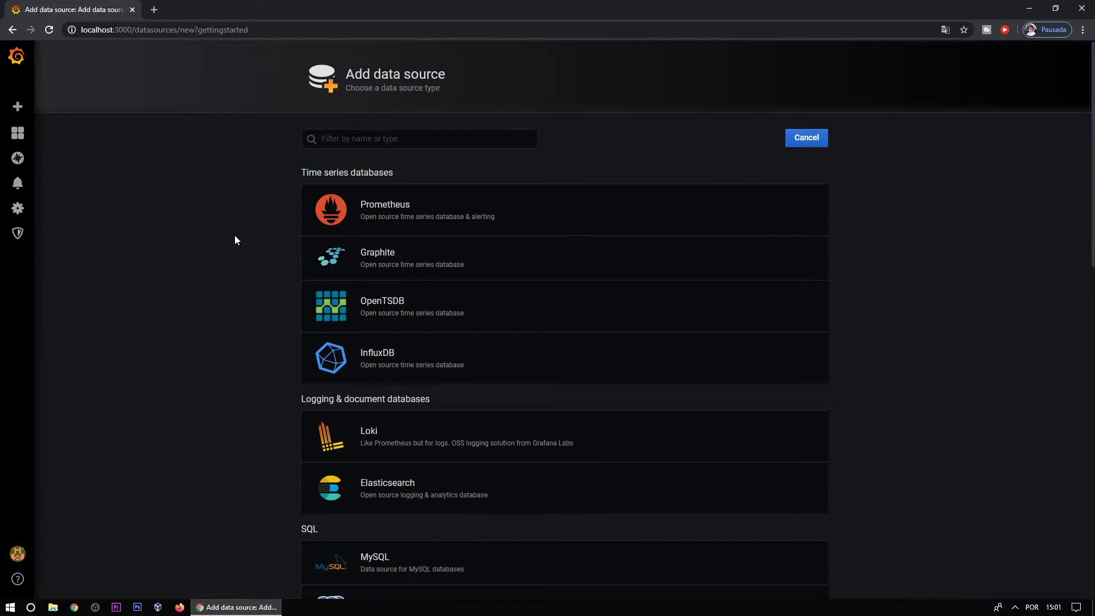
scroll(235, 240, "down", 10)
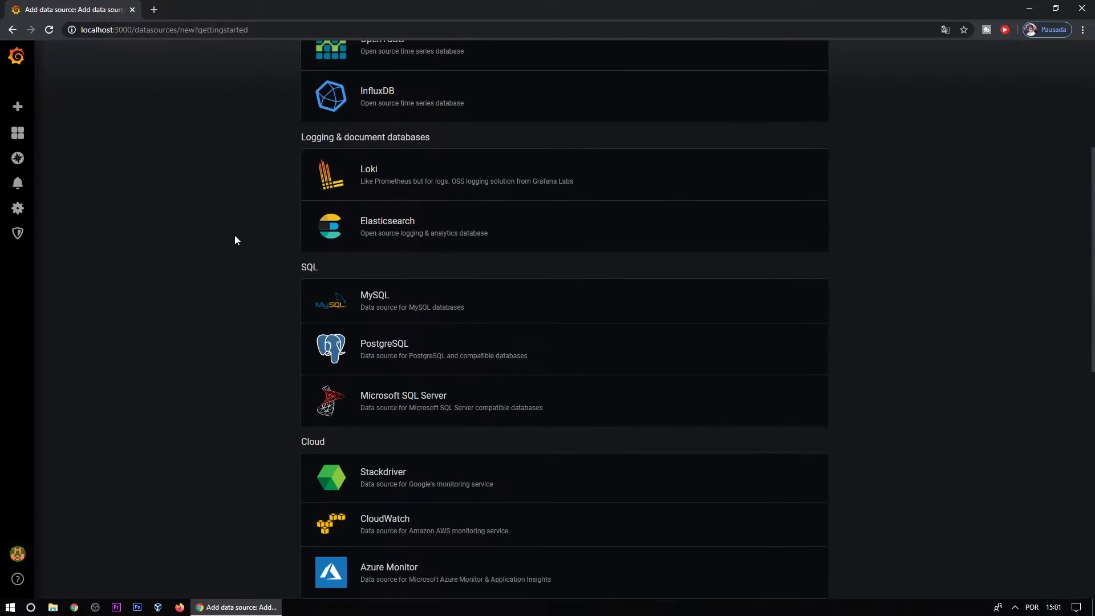
scroll(229, 265, "down", 4)
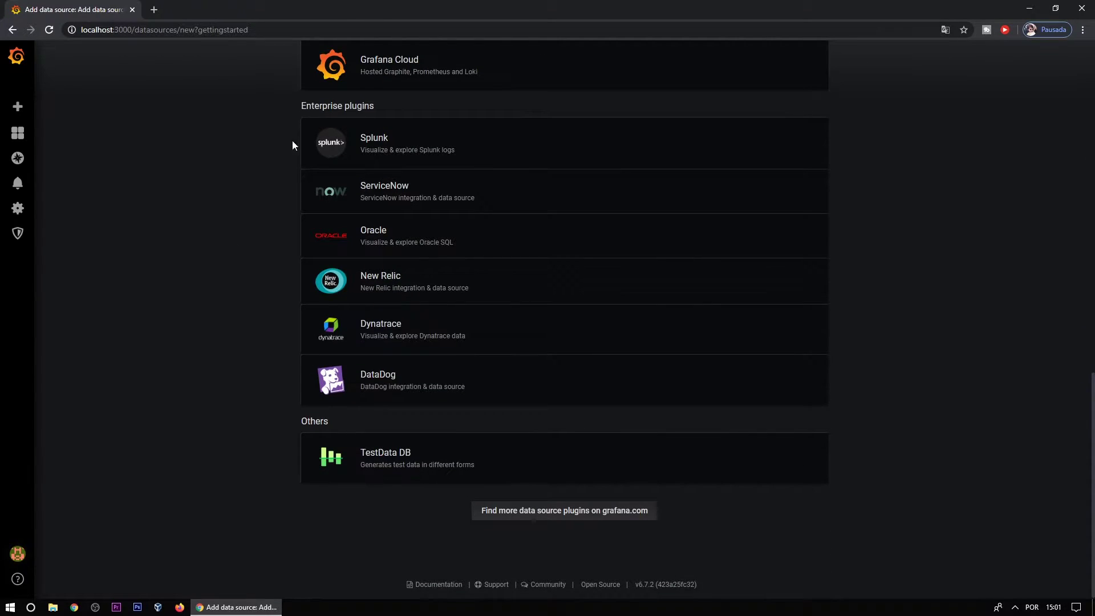
left_click_drag(321, 99, 377, 111)
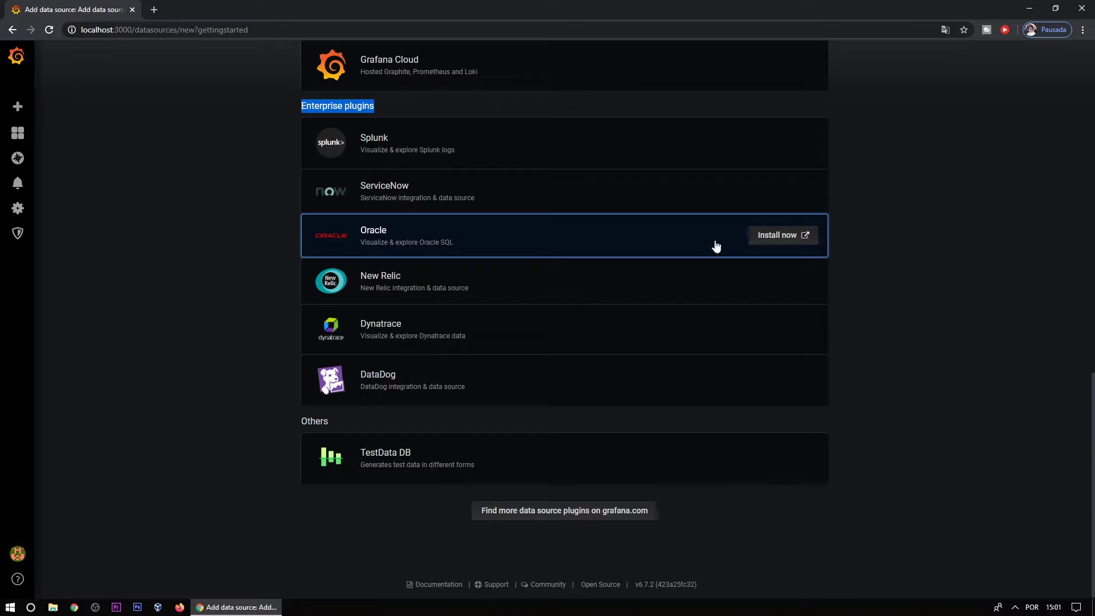
left_click(324, 100)
triple_click(324, 105)
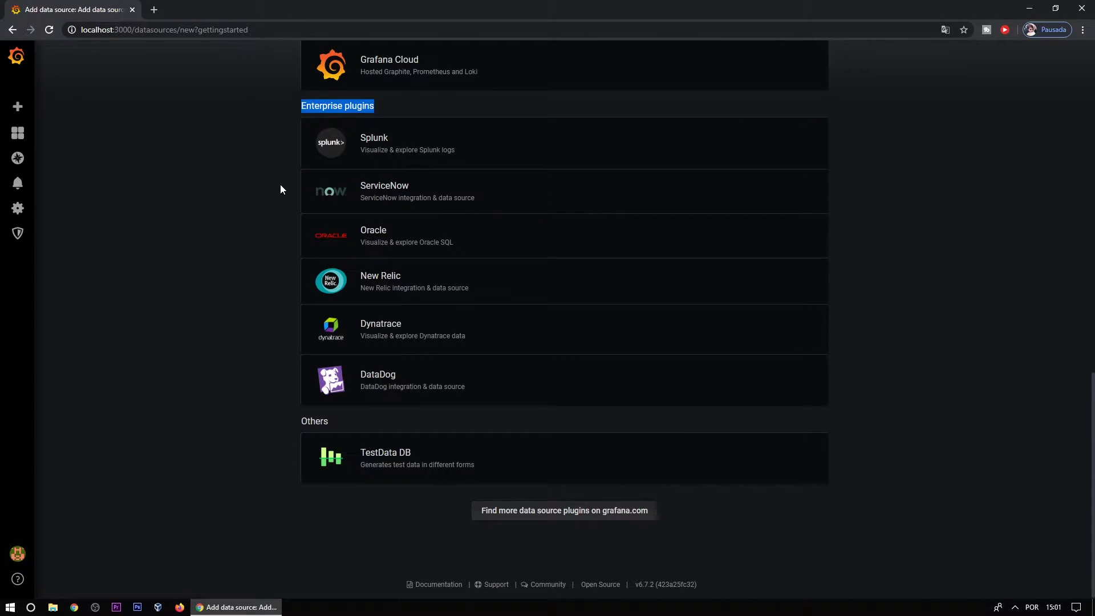
scroll(279, 184, "up", 9)
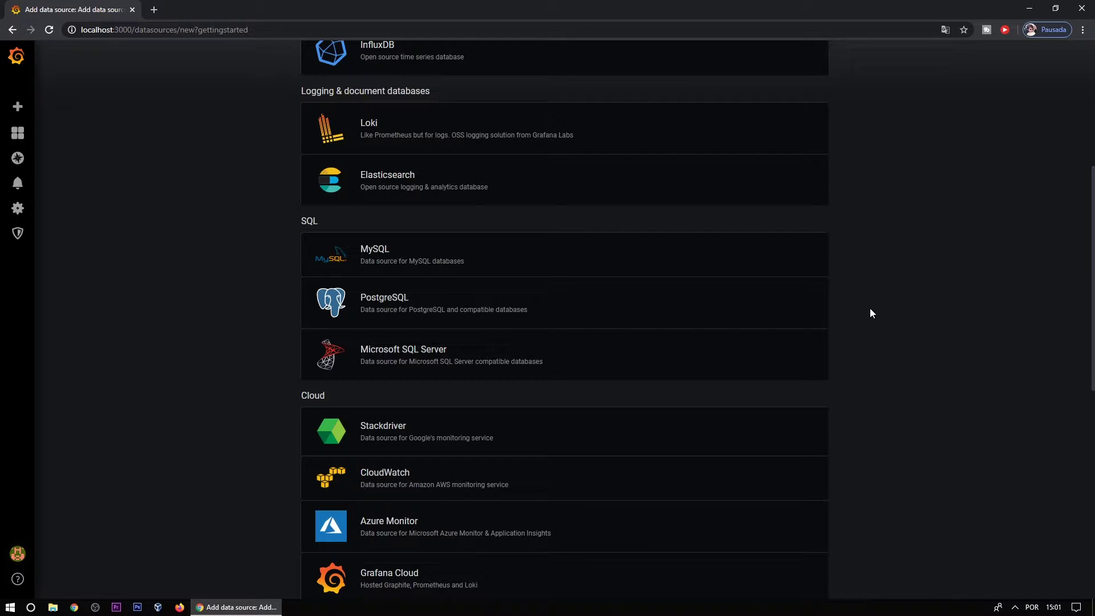
scroll(870, 308, "down", 2)
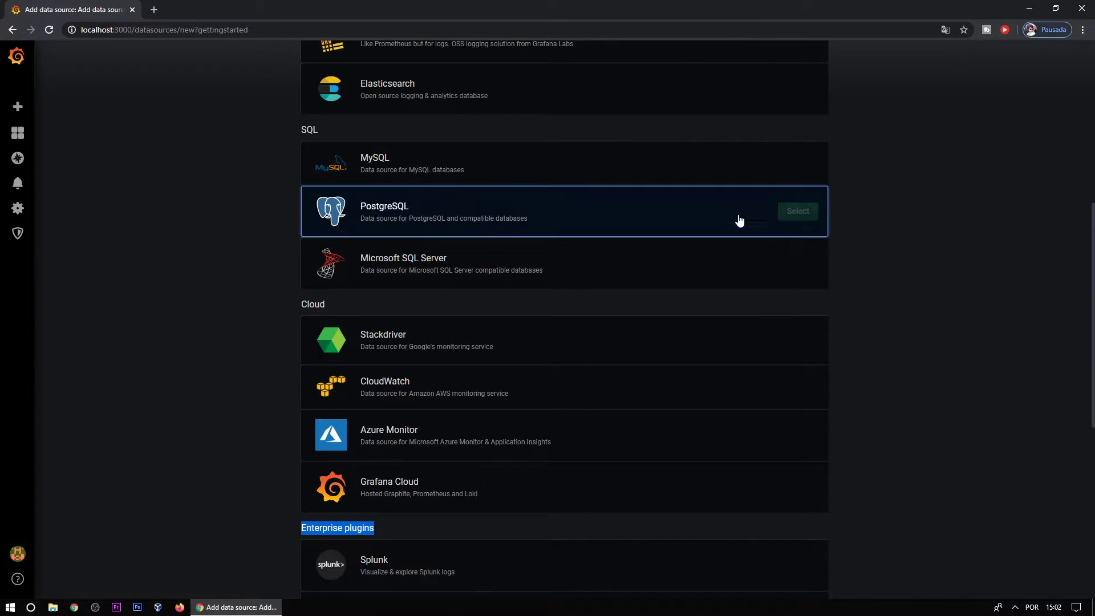
Step: Add a PostgreSQL data source and review its host, database, user and password connection fields
left_click(798, 215)
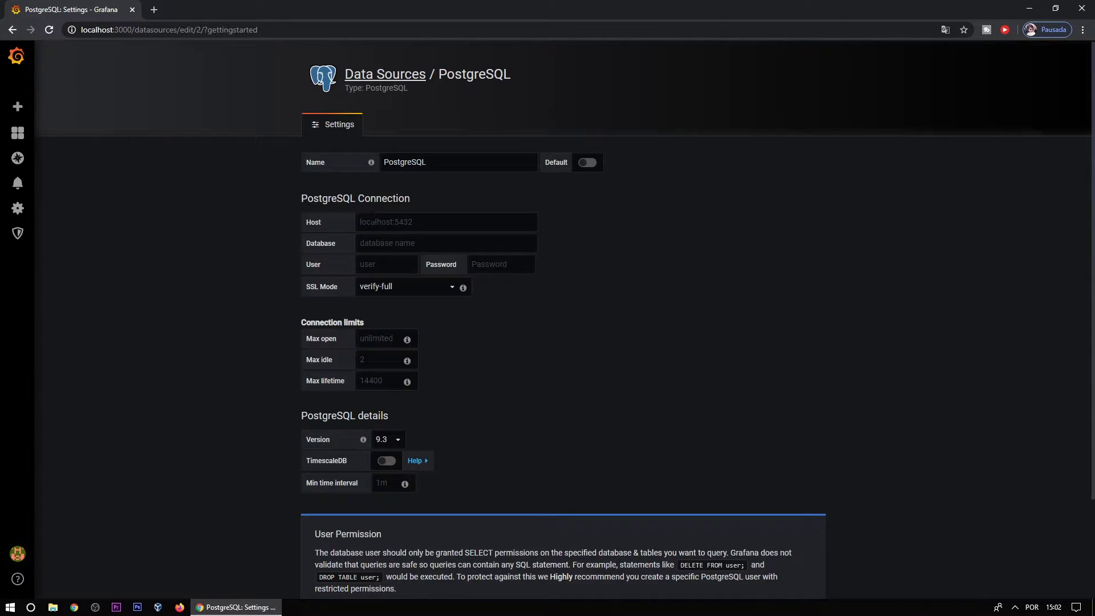
left_click(365, 221)
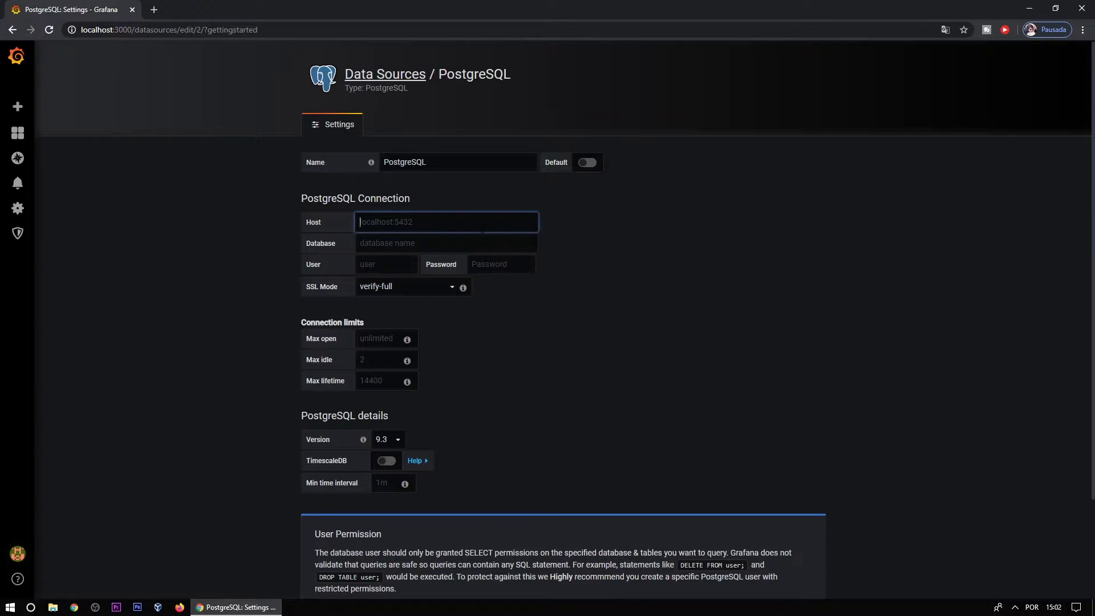
left_click(365, 243)
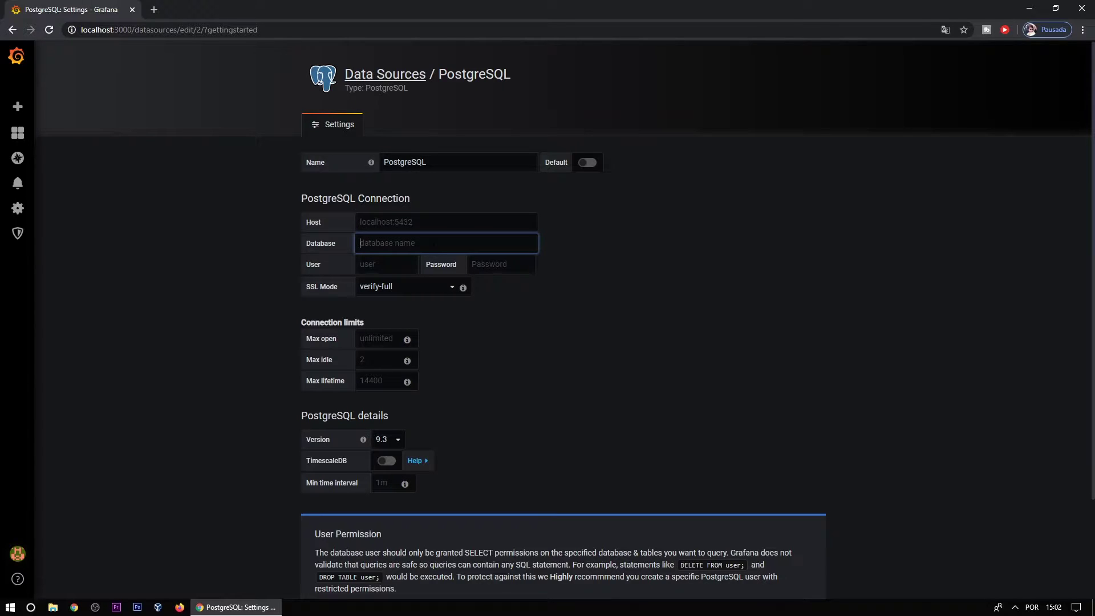
left_click(365, 264)
left_click(518, 271)
scroll(498, 452, "down", 2)
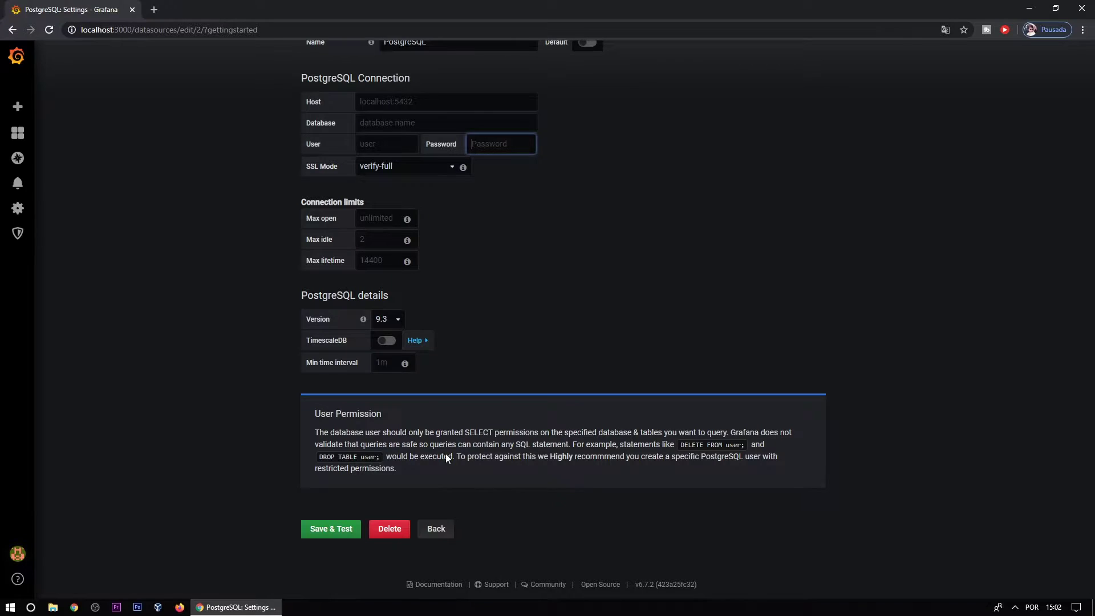
scroll(86, 371, "up", 2)
Step: Return to the data source list, open the ITDB data source, and save and test its connection
left_click(371, 83)
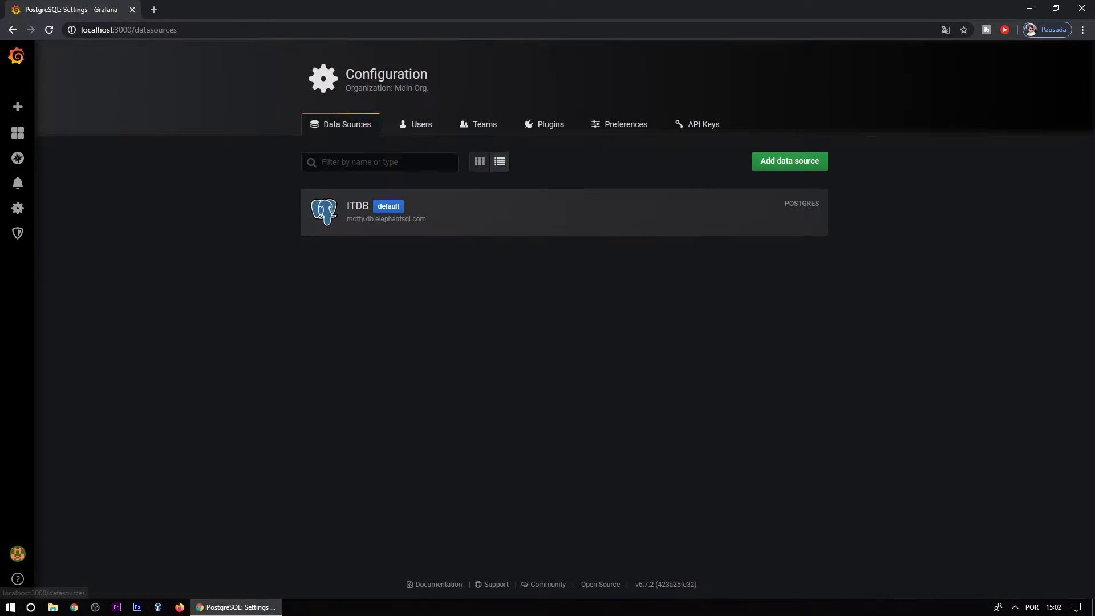
left_click(523, 212)
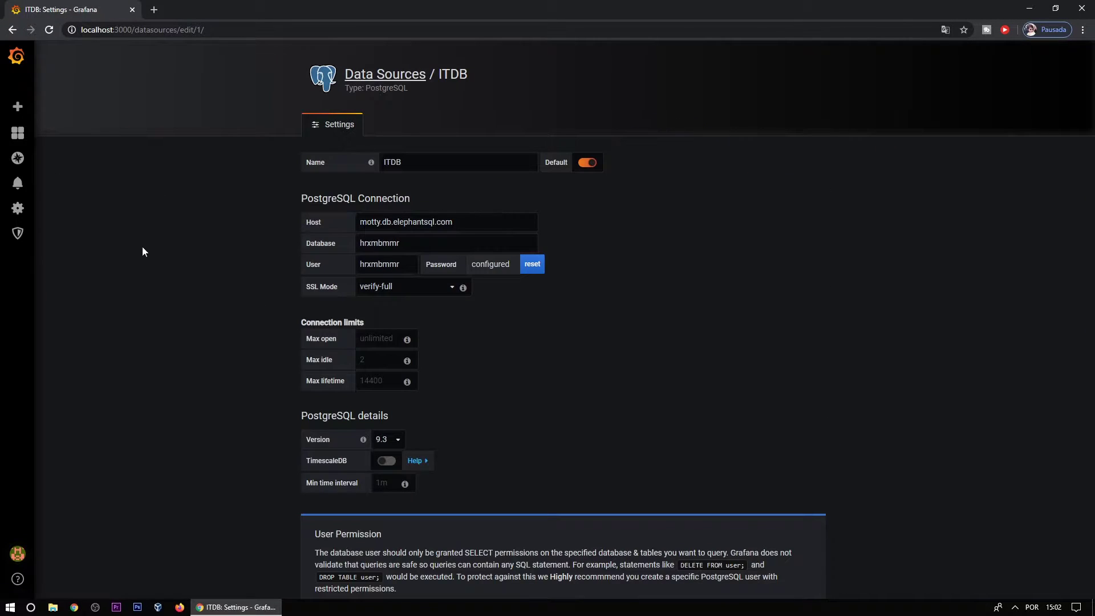
scroll(559, 328, "down", 3)
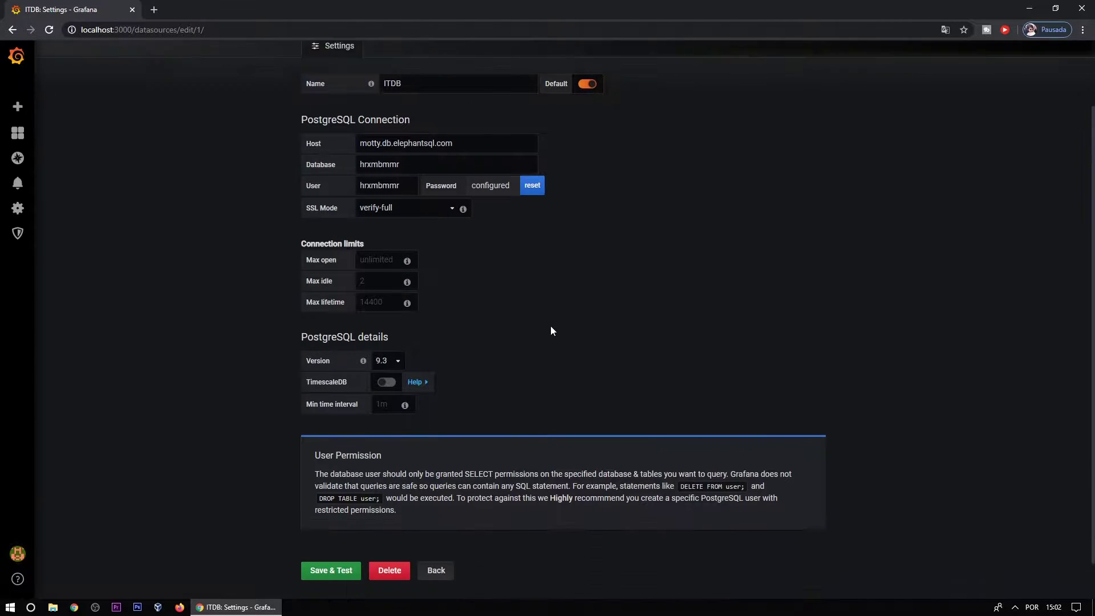
left_click(327, 528)
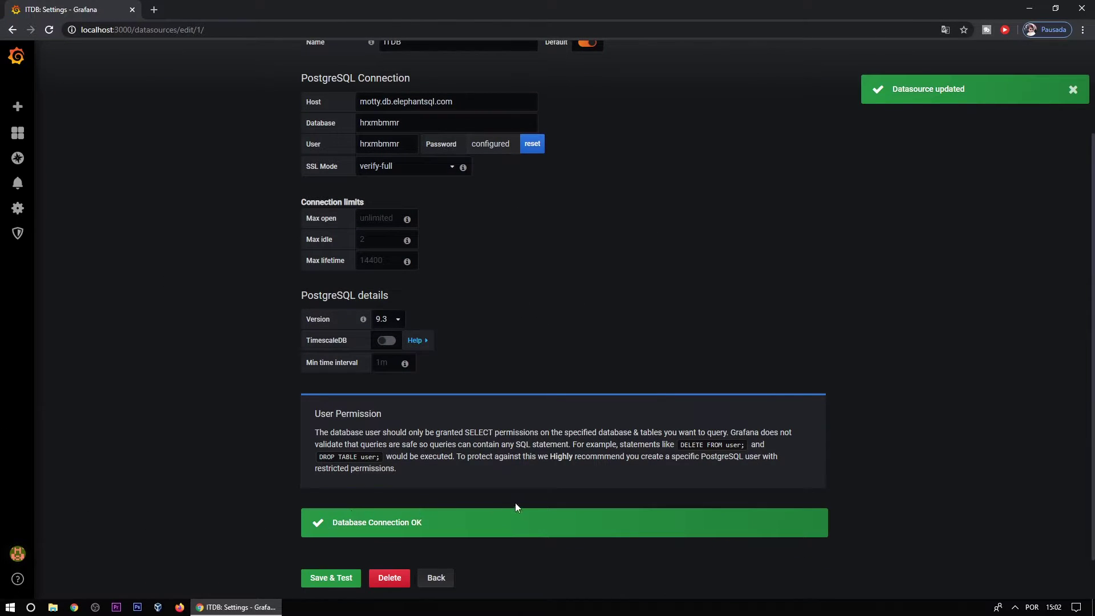
left_click_drag(320, 523, 417, 523)
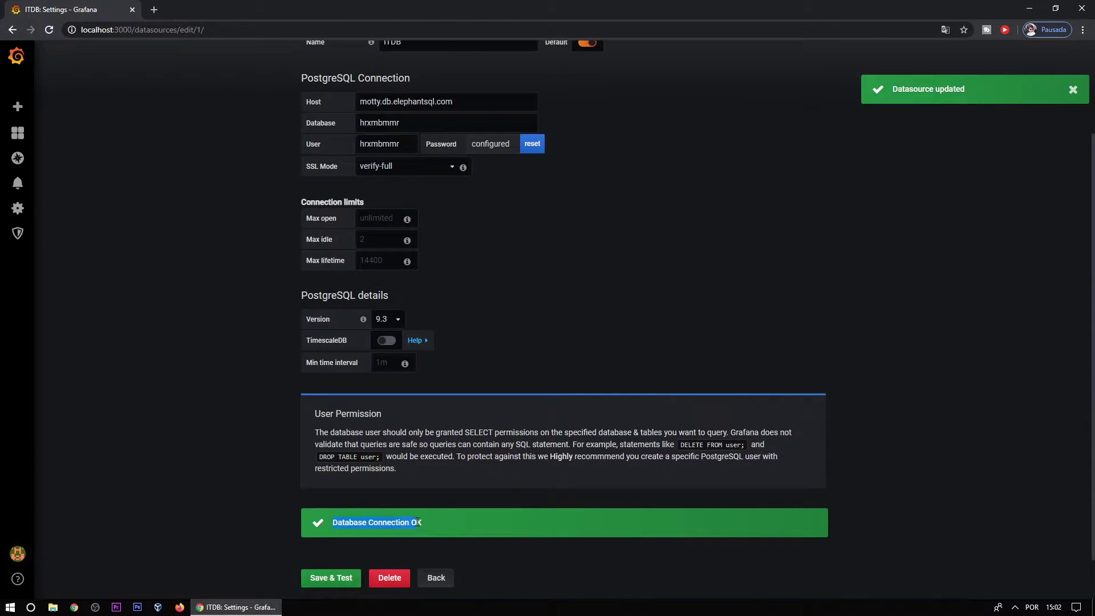
left_click(367, 522)
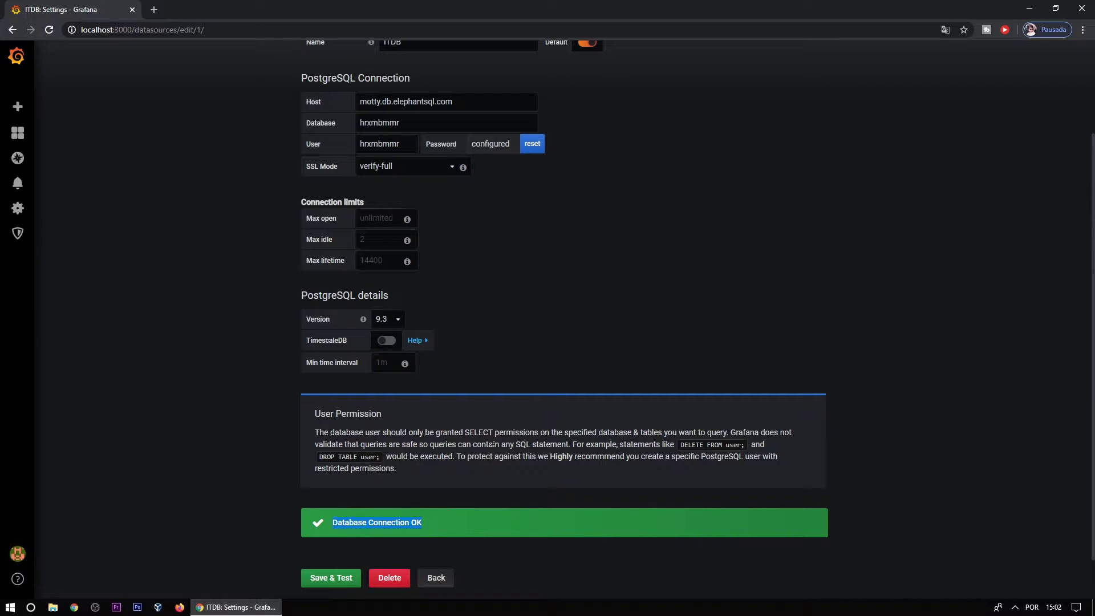
Step: Review the host, database and user connection settings of the ITDB data source
scroll(604, 203, "up", 2)
scroll(169, 177, "down", 3)
scroll(168, 176, "up", 3)
left_click(326, 221)
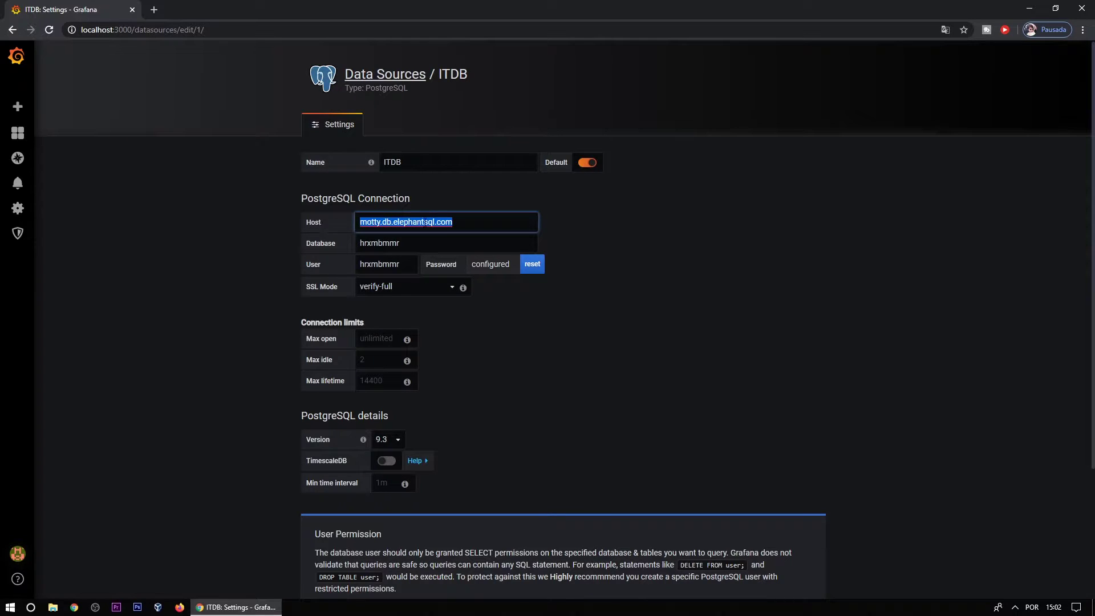
key("Tab")
key("shift+Tab")
left_click(406, 243)
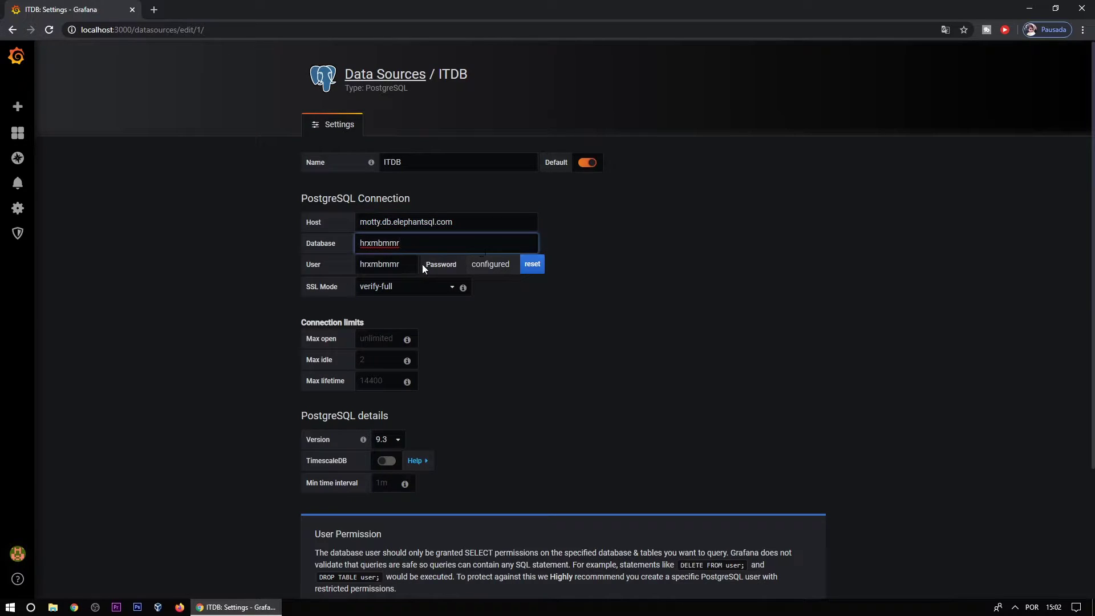
left_click(399, 264)
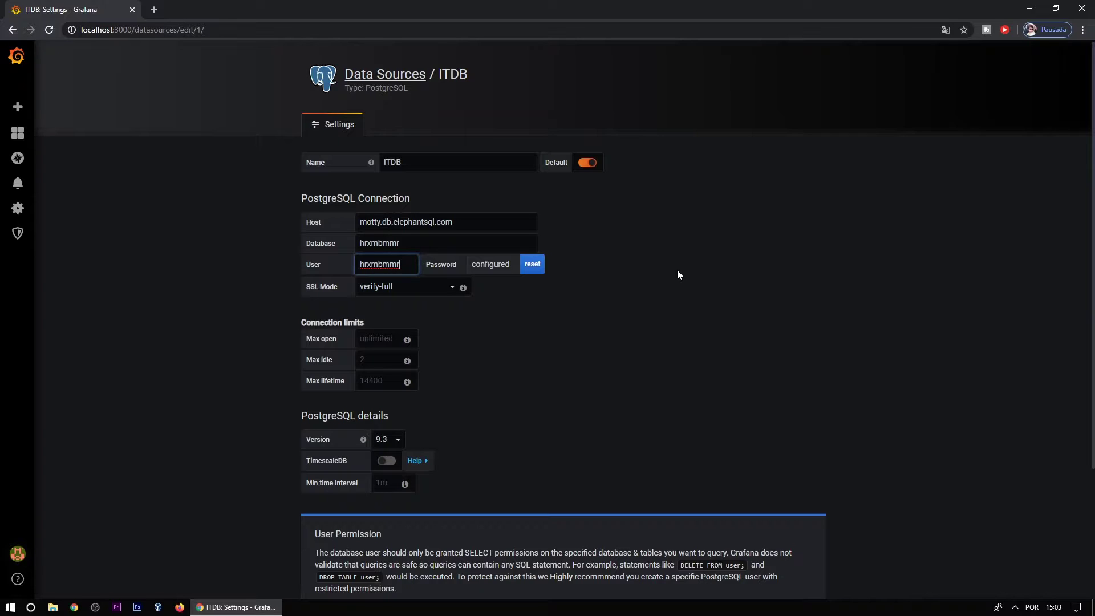
Step: Return to the home page and create a new blank dashboard
left_click(18, 59)
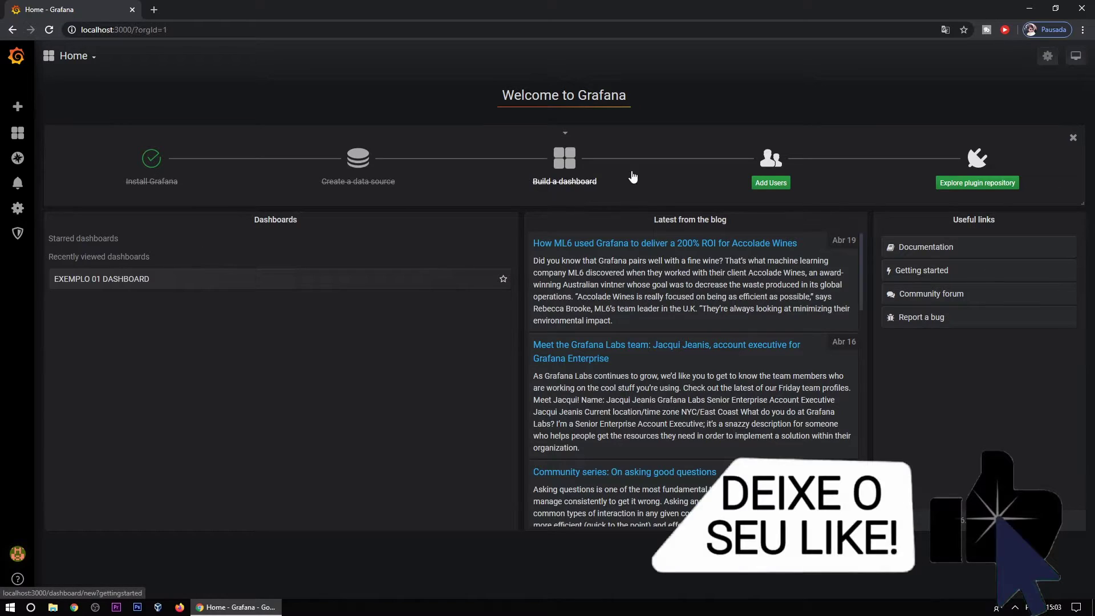
left_click(74, 57)
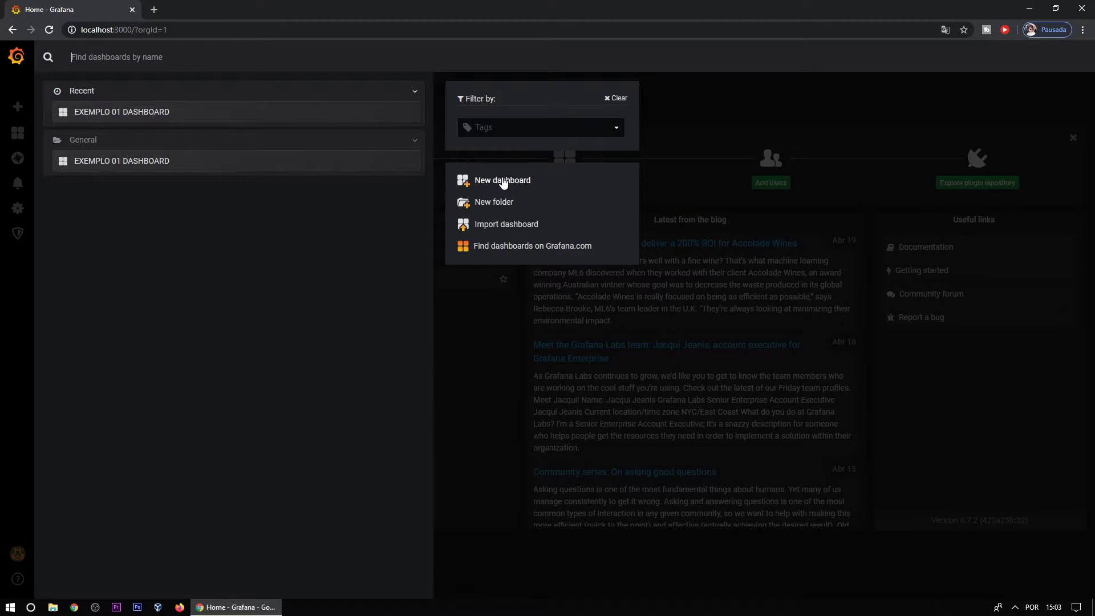
left_click(501, 181)
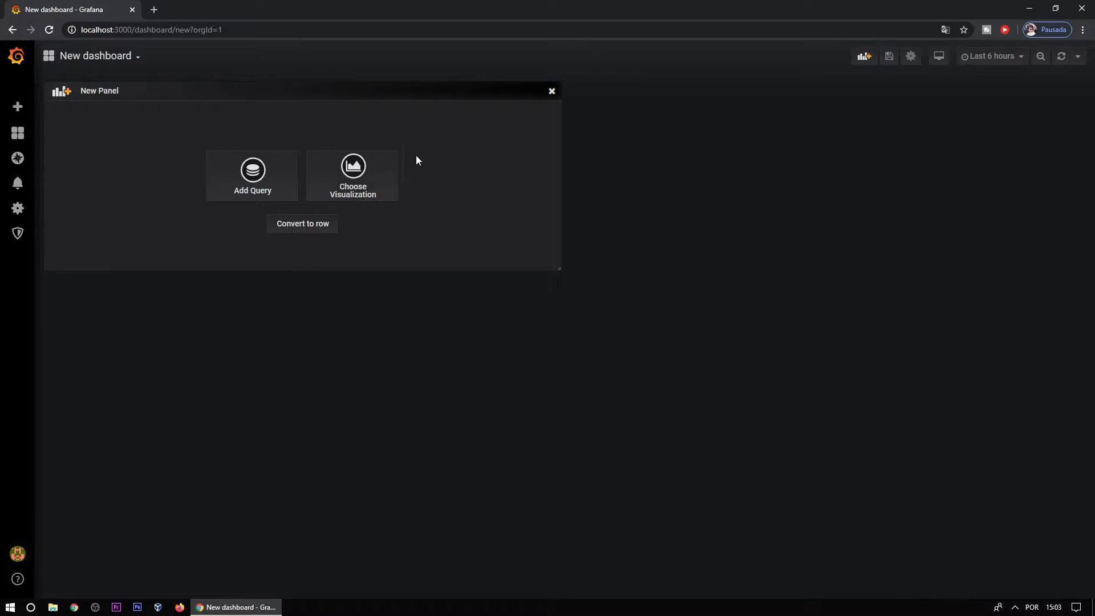
Step: Switch to the existing EXEMPLO 01 DASHBOARD and remove its empty new panel
left_click(67, 59)
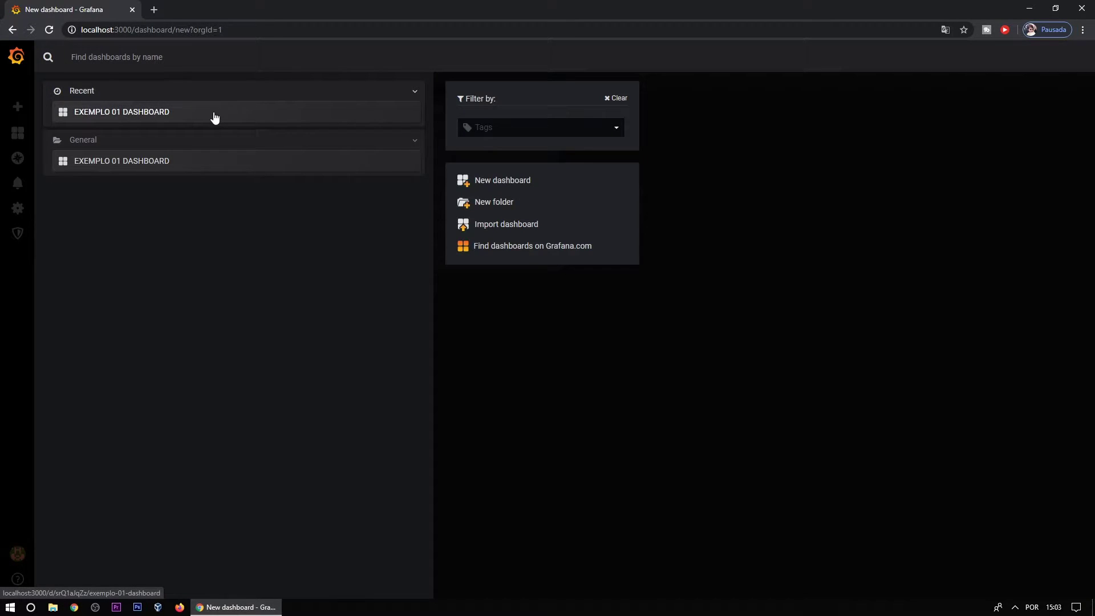
left_click(215, 117)
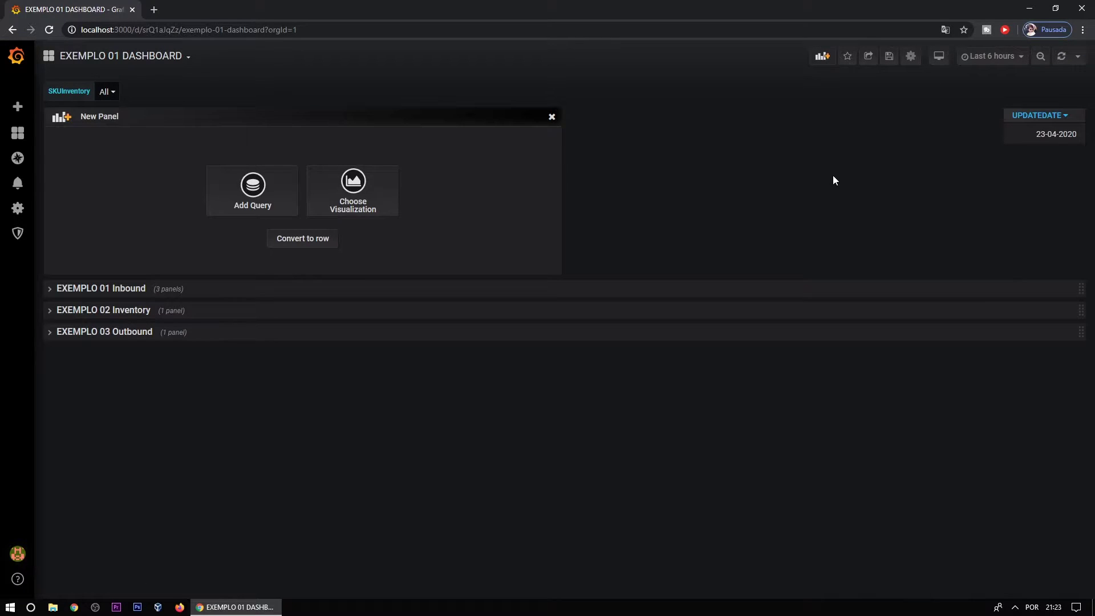
left_click(550, 117)
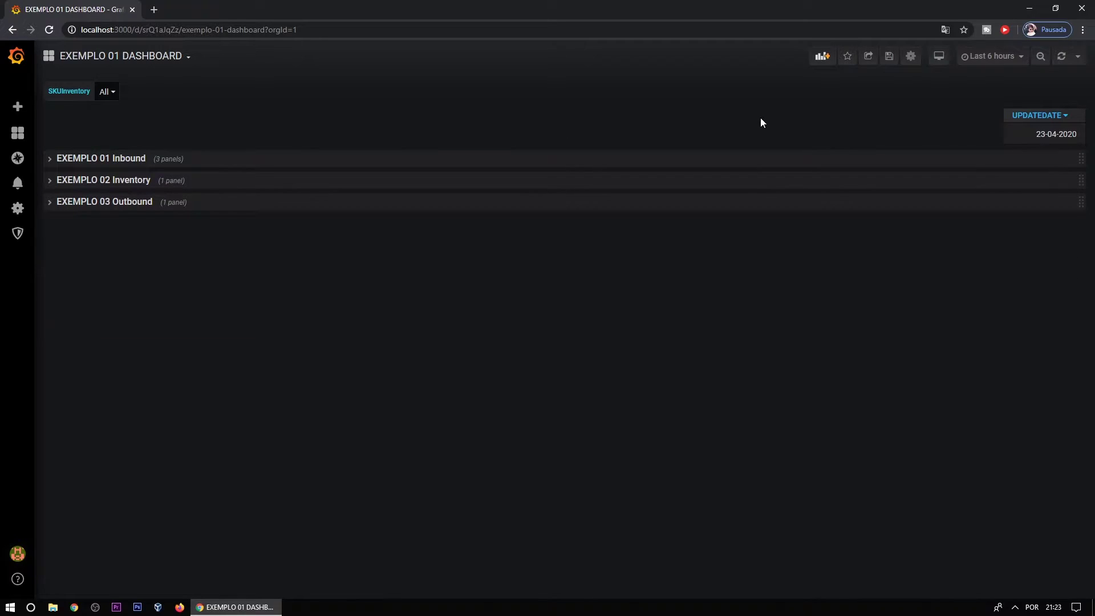
Step: Add a new panel to the dashboard, convert it to a row, and collapse that row
left_click(825, 59)
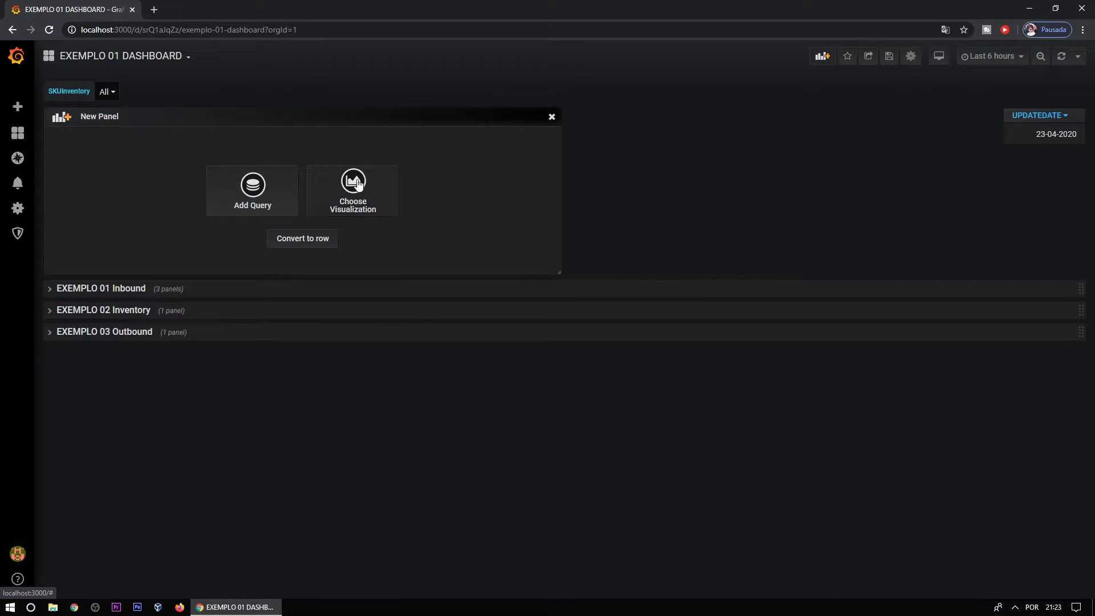
left_click(317, 242)
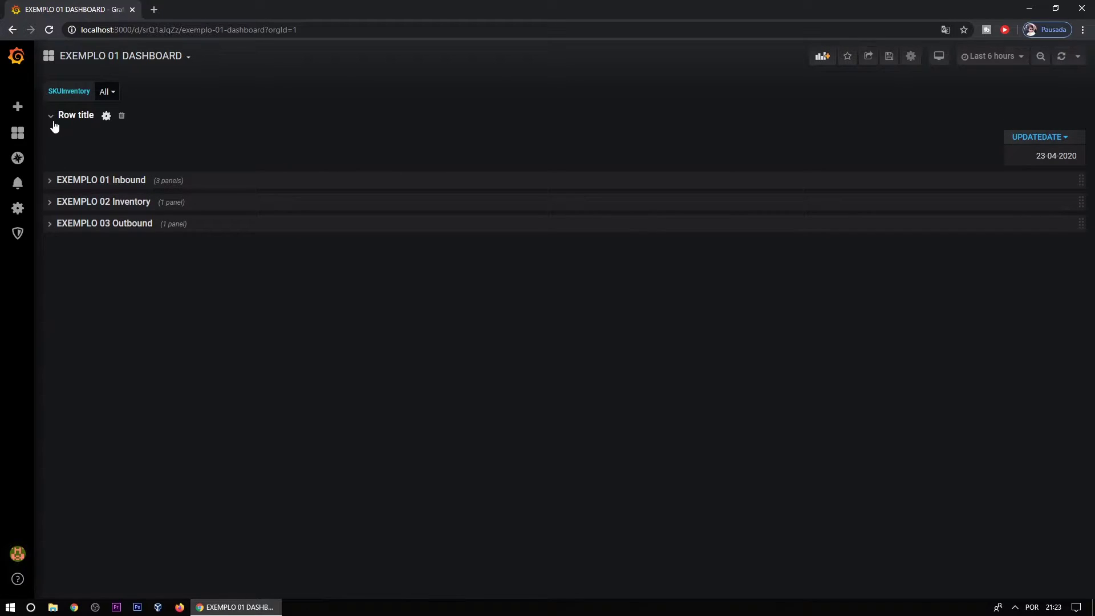
left_click(51, 119)
Step: Expand the EXEMPLO 01 Inbound row to view its panels, collapsing and reopening it once
left_click(51, 141)
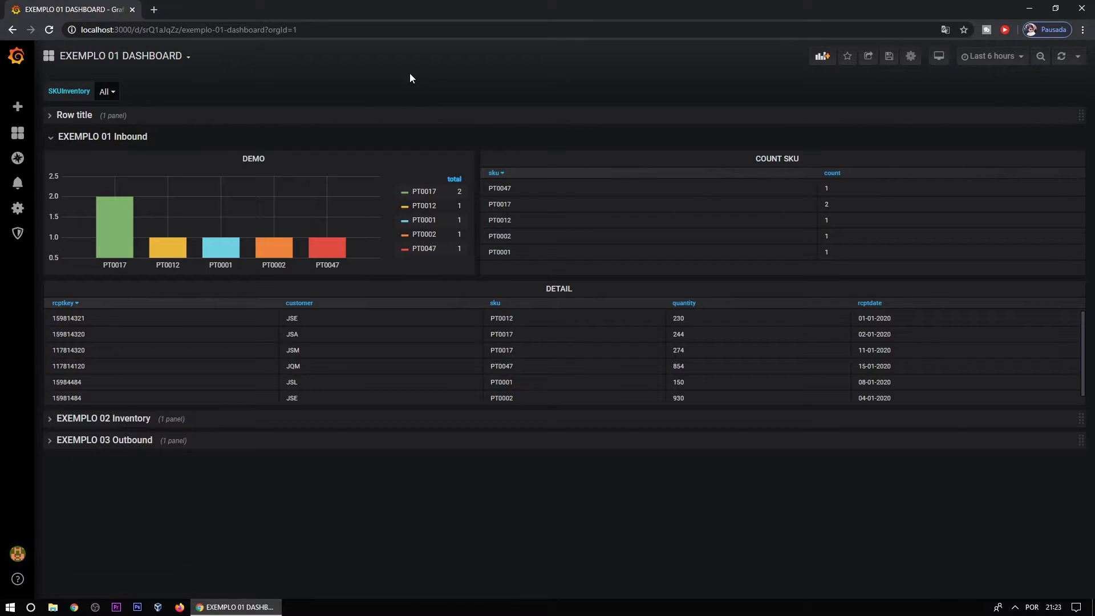
left_click(92, 140)
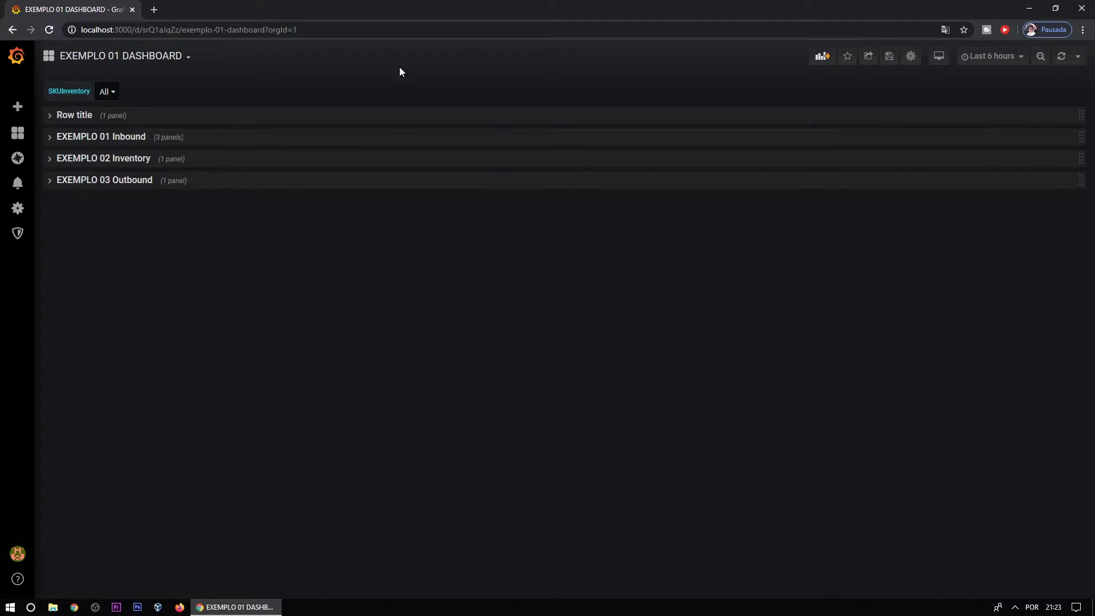
left_click(113, 139)
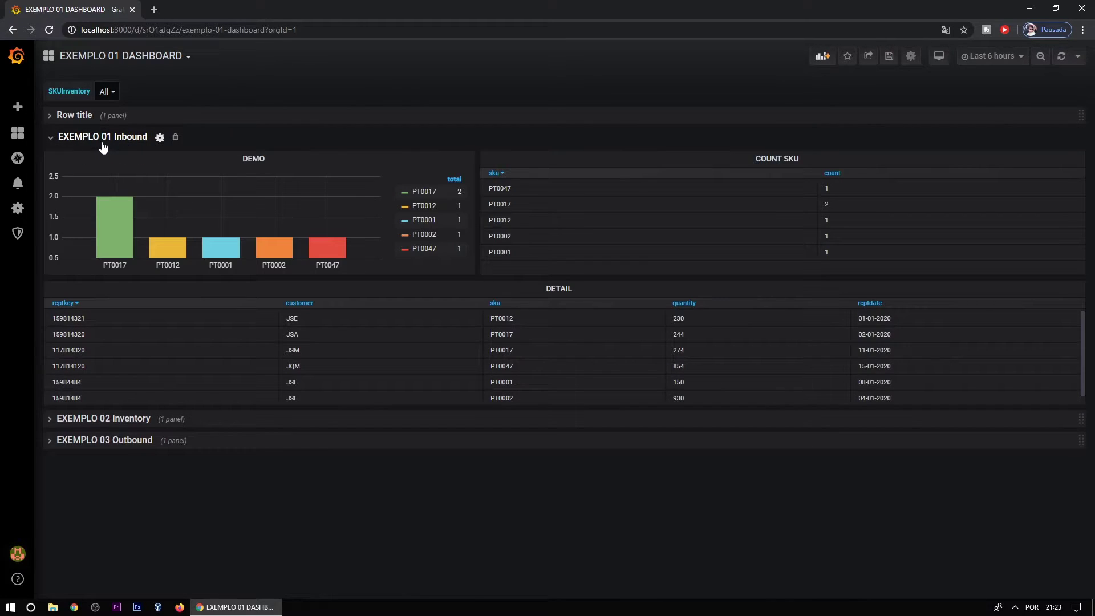
Step: Expand and collapse the Row title and EXEMPLO 01 Inbound rows to compare their panels, finishing with both rows collapsed
left_click(97, 140)
left_click(98, 141)
left_click(87, 136)
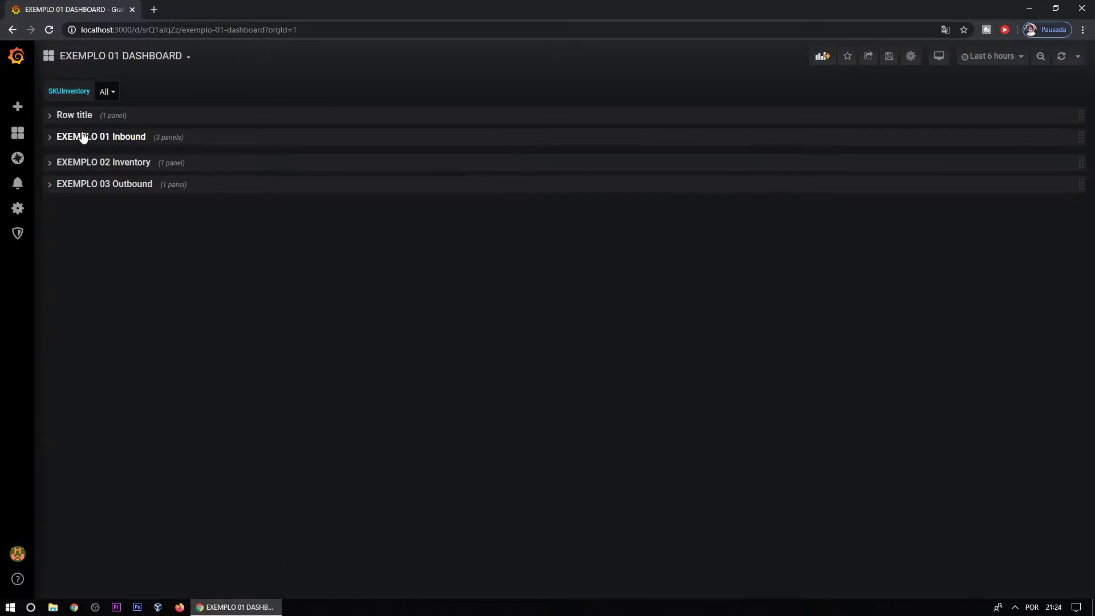
left_click(75, 115)
left_click(106, 181)
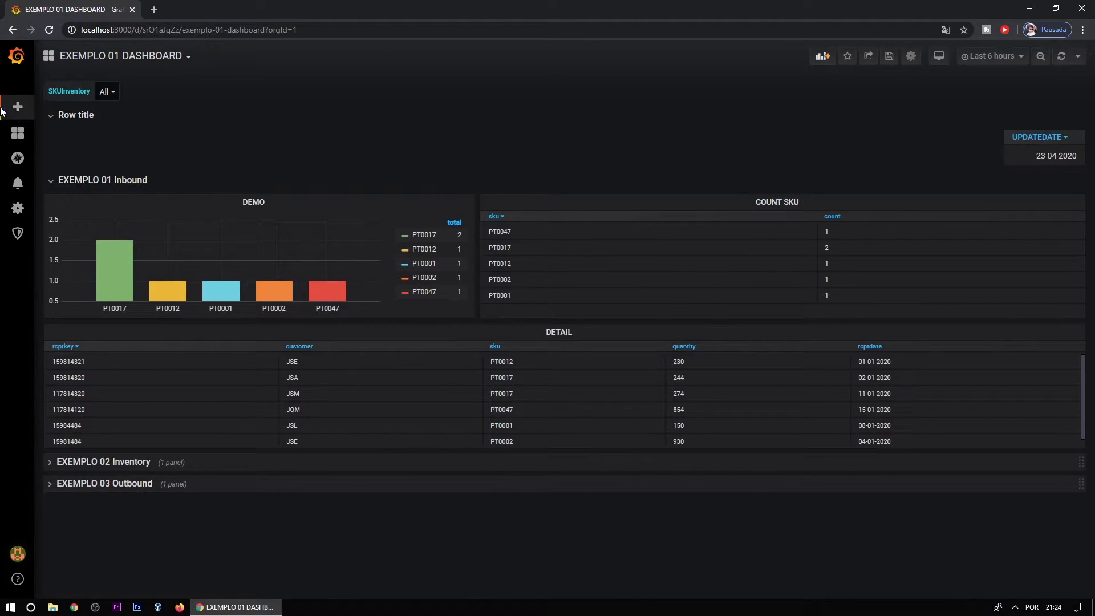
left_click(74, 117)
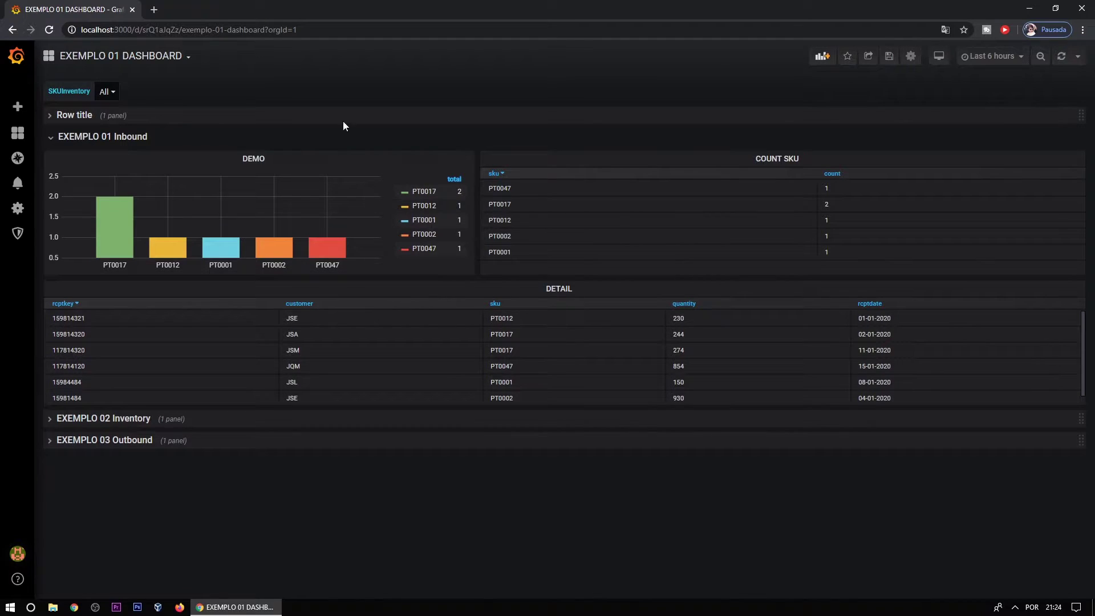
left_click(137, 139)
Step: Add a new graph panel to the dashboard and switch its query from the builder to raw SQL editing
left_click(823, 56)
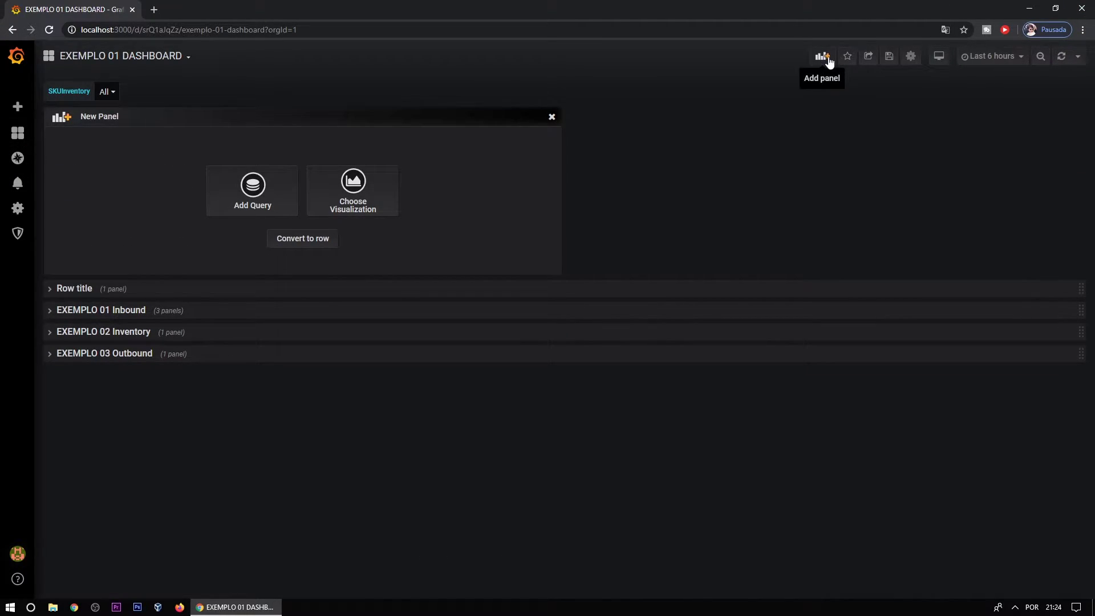
left_click(356, 197)
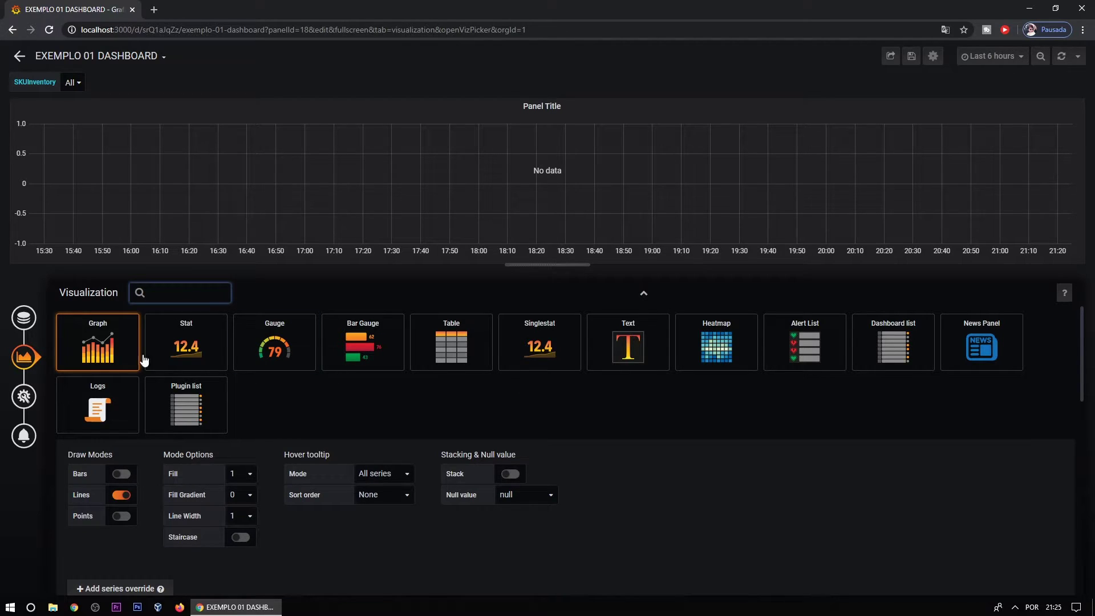
left_click(23, 319)
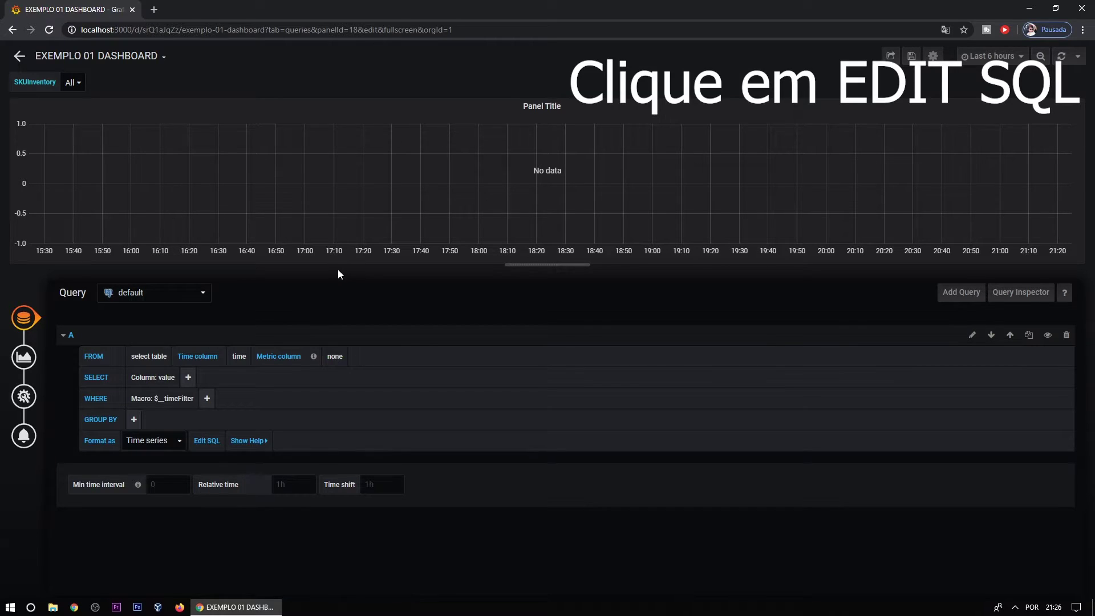
left_click(206, 440)
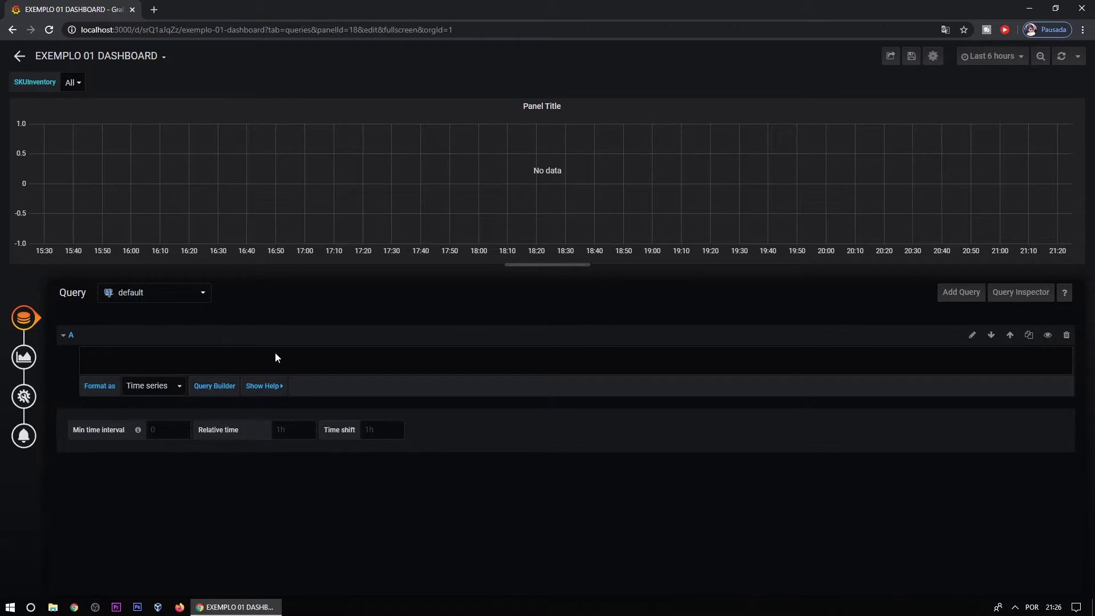
Step: Write the panel's SQL query as "select * from public.inventory", with the table name on its own line
type("selec")
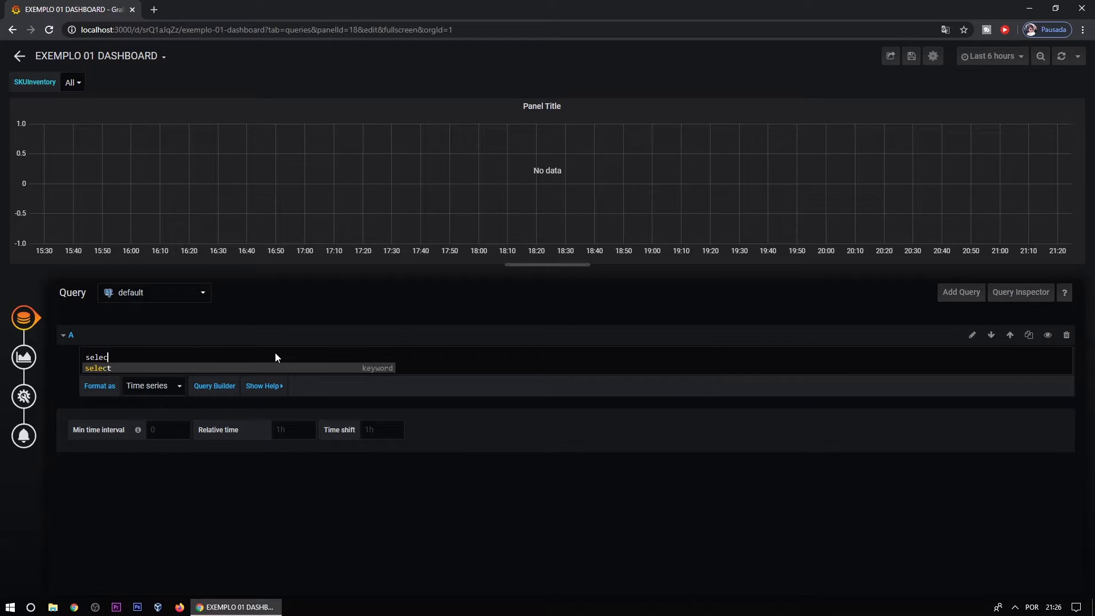
type("t * from ")
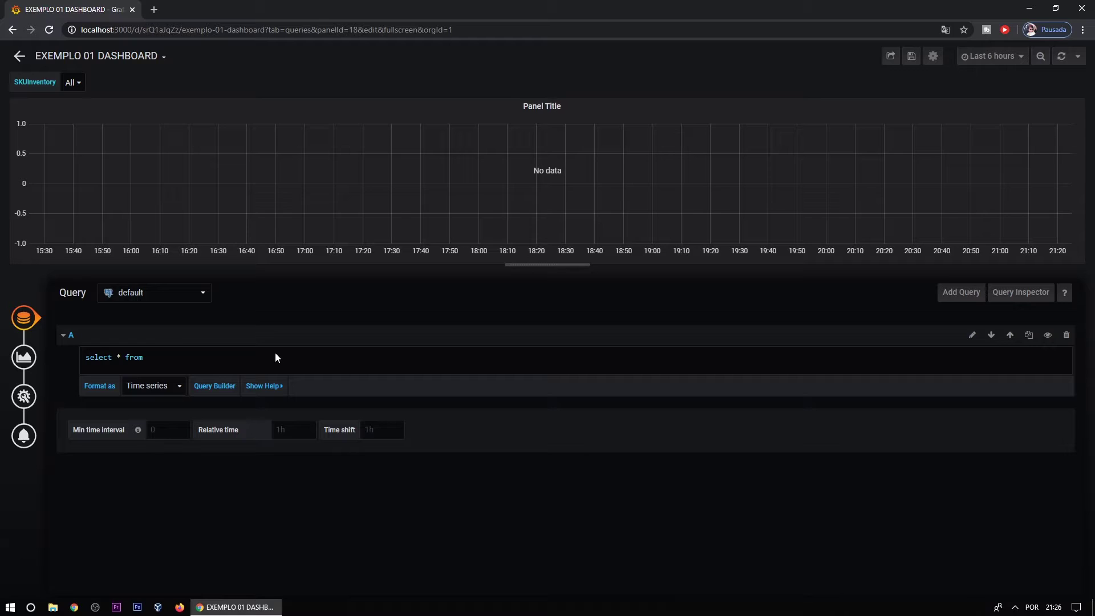
type("public.inventory")
left_click(24, 357)
left_click(24, 318)
mouse_move(18, 111)
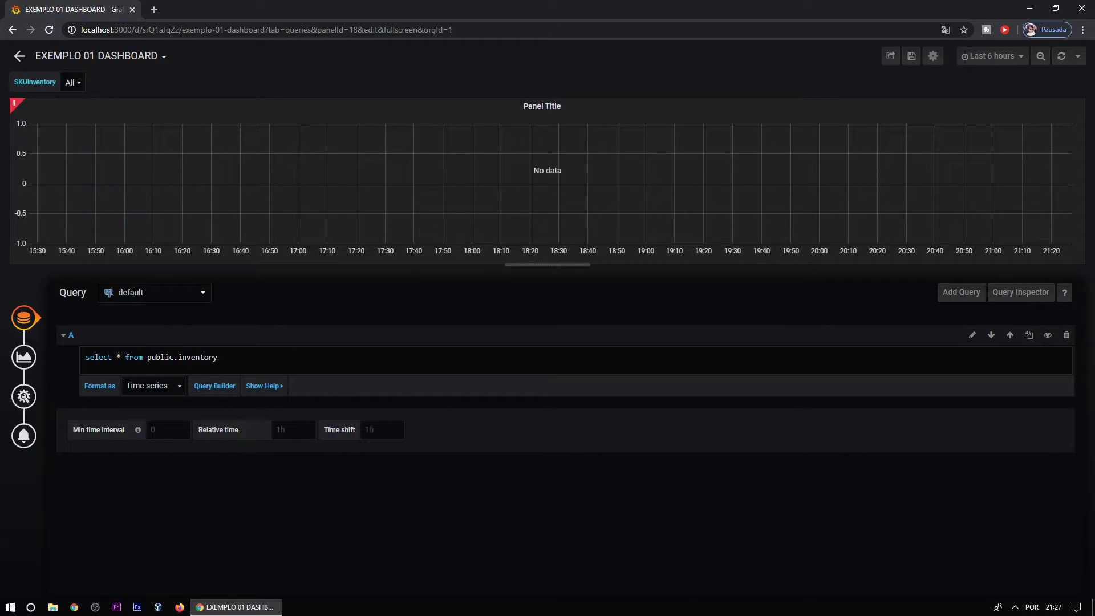
key("Return")
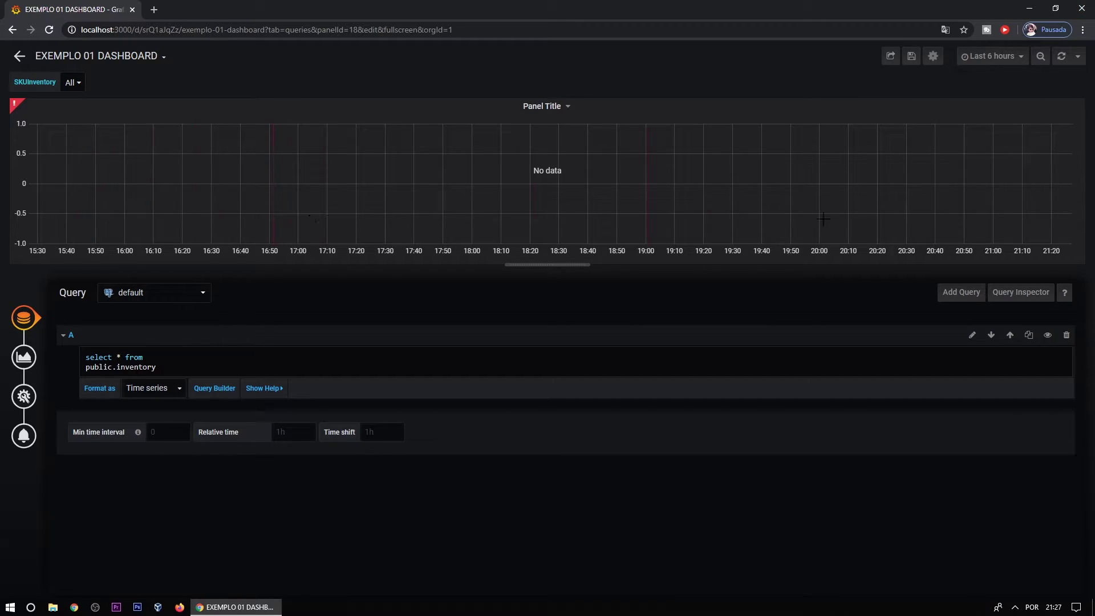
Step: Set the inventory query's result format to Table
left_click(149, 388)
left_click(137, 412)
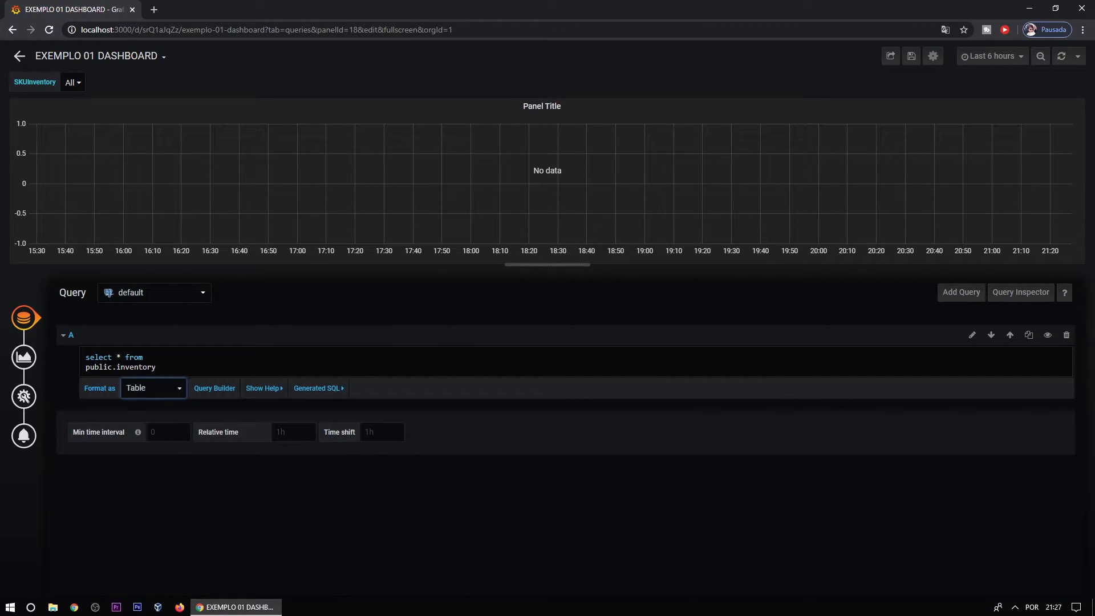
left_click(139, 389)
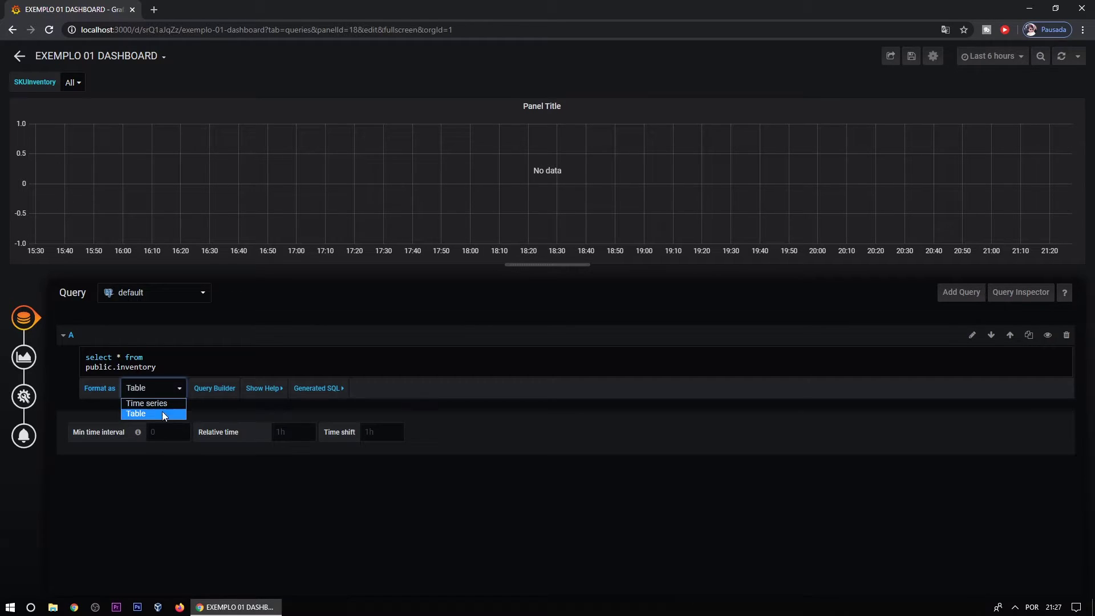
key("Up")
key("Escape")
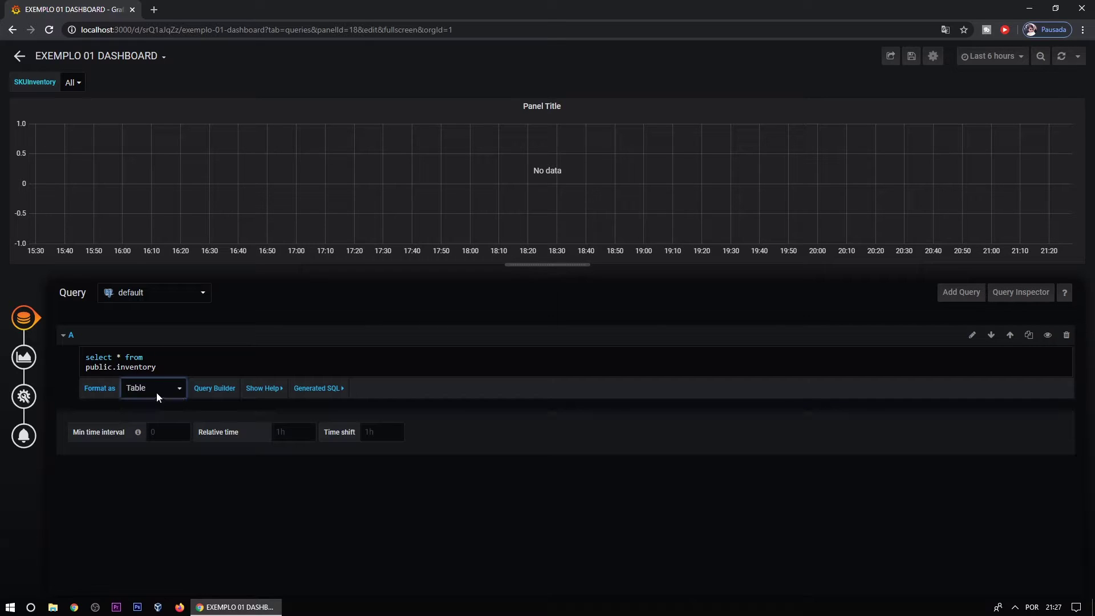
key("ctrl+a")
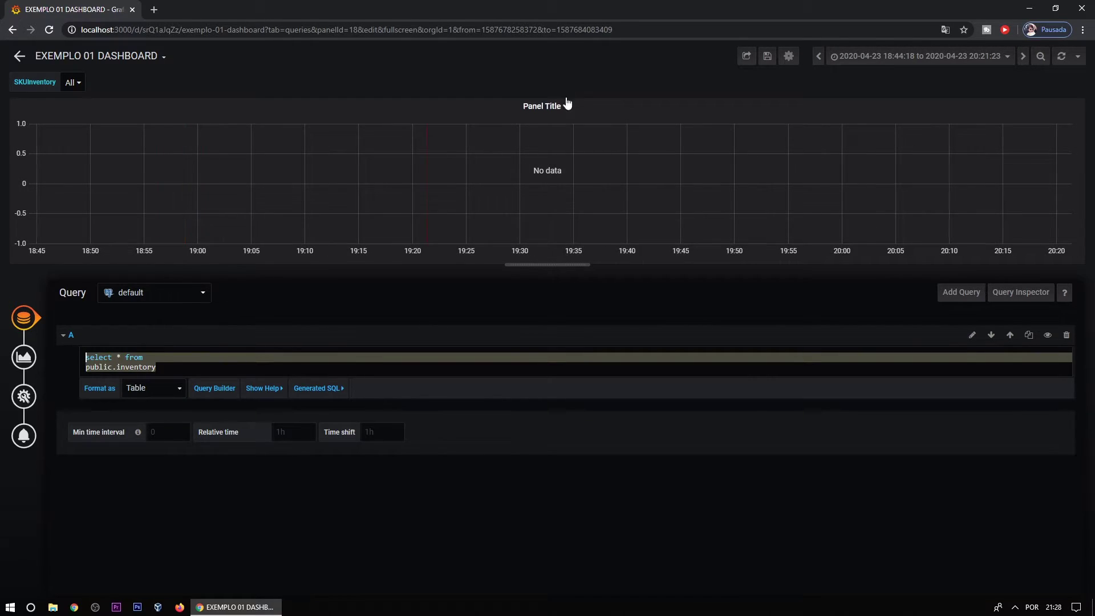
Step: Change the panel's visualization from Graph to Table and review the SQL query behind it
left_click(24, 404)
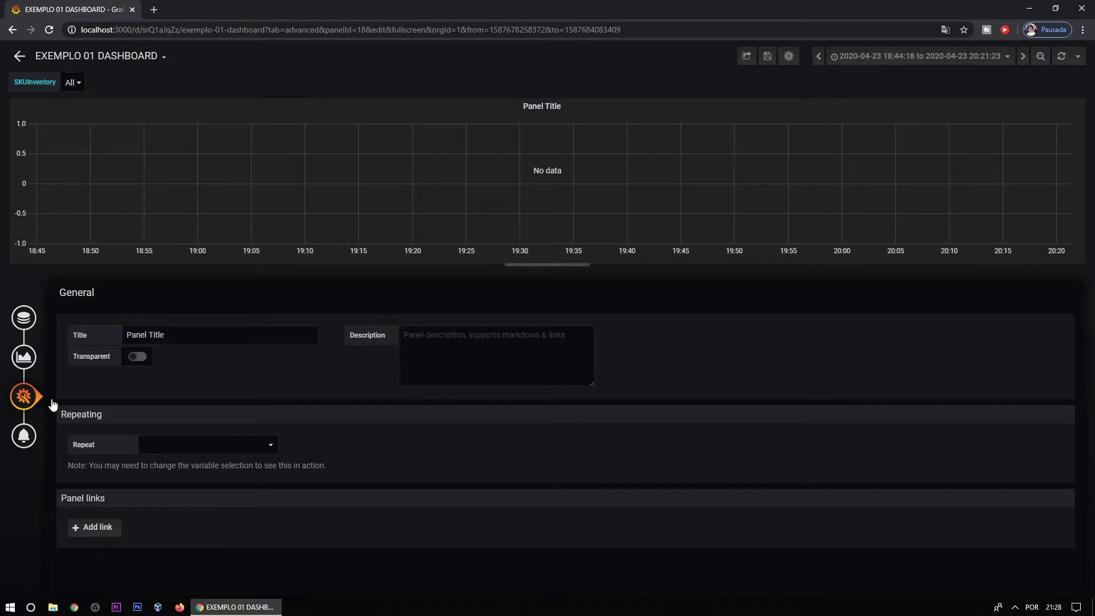
left_click(23, 358)
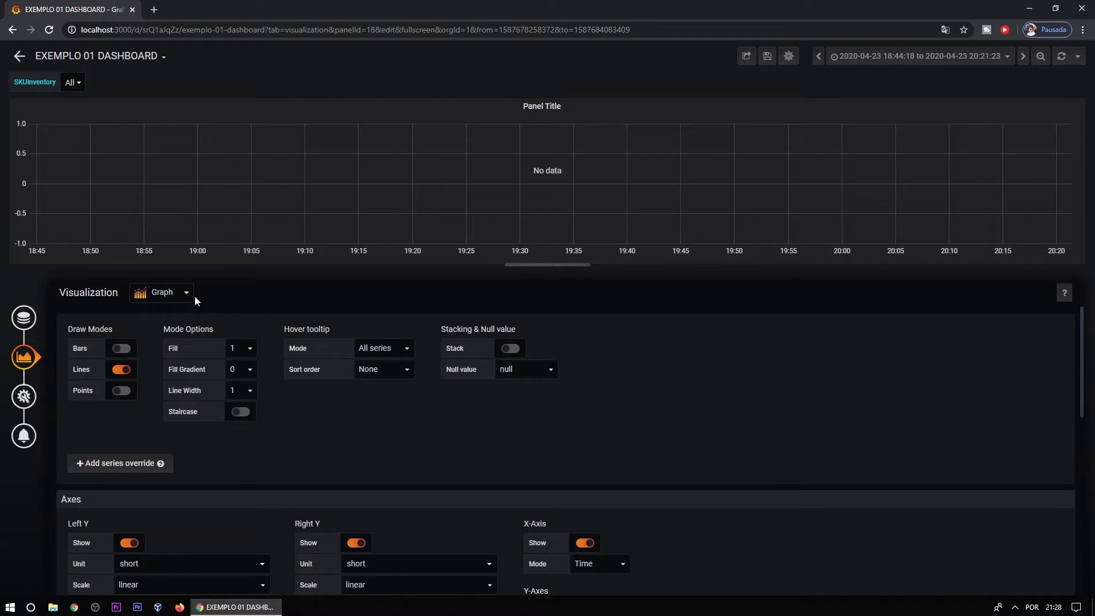
left_click(152, 294)
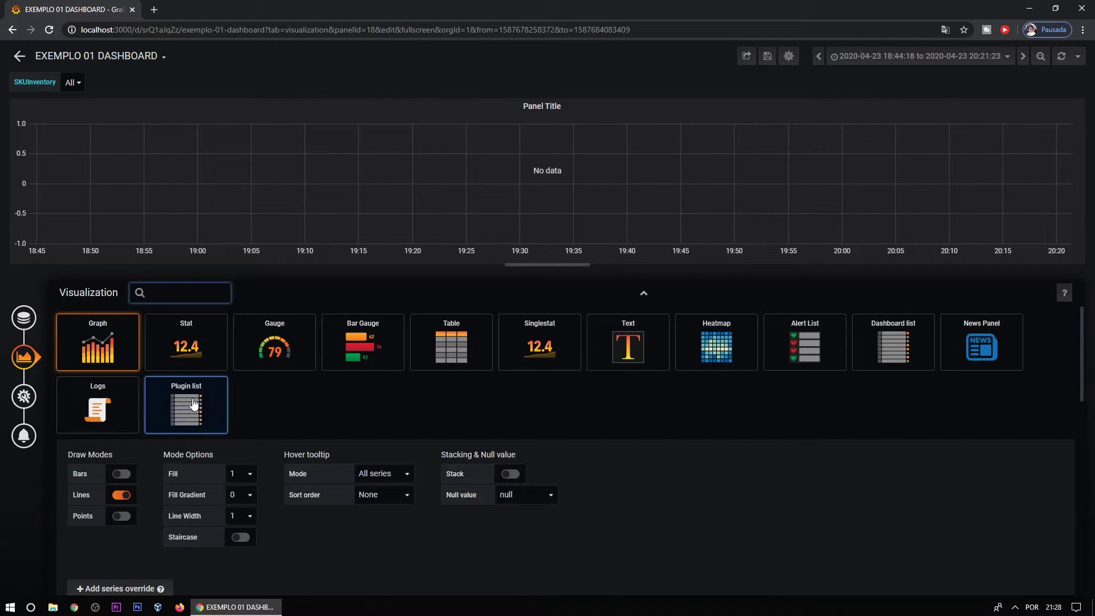
left_click(485, 343)
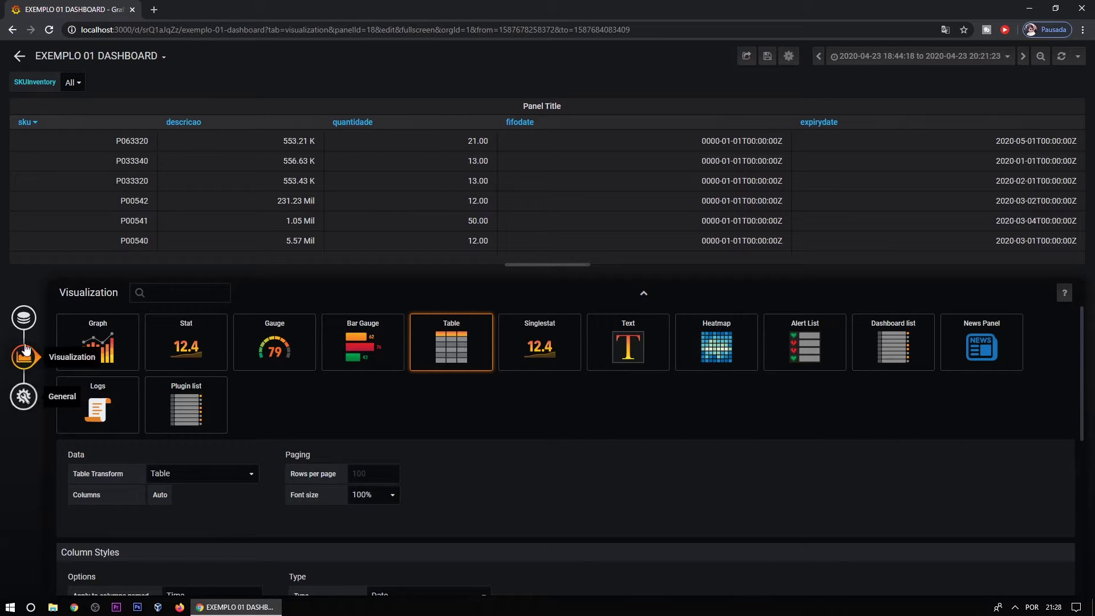
left_click(21, 319)
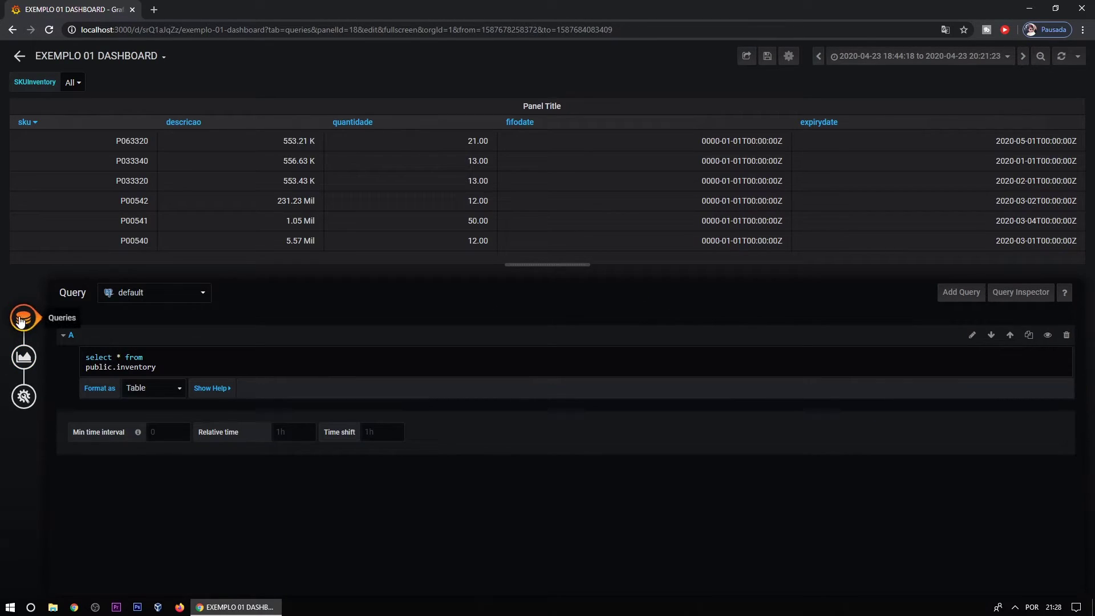
left_click_drag(163, 368, 56, 336)
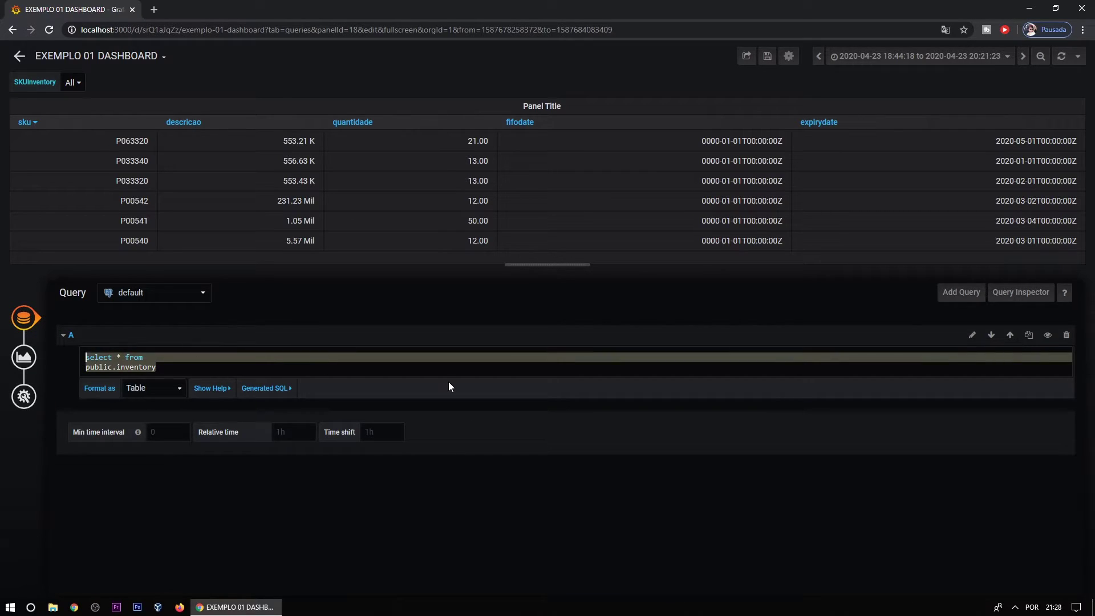
Step: Add a new column style rule to the table visualization
left_click(24, 357)
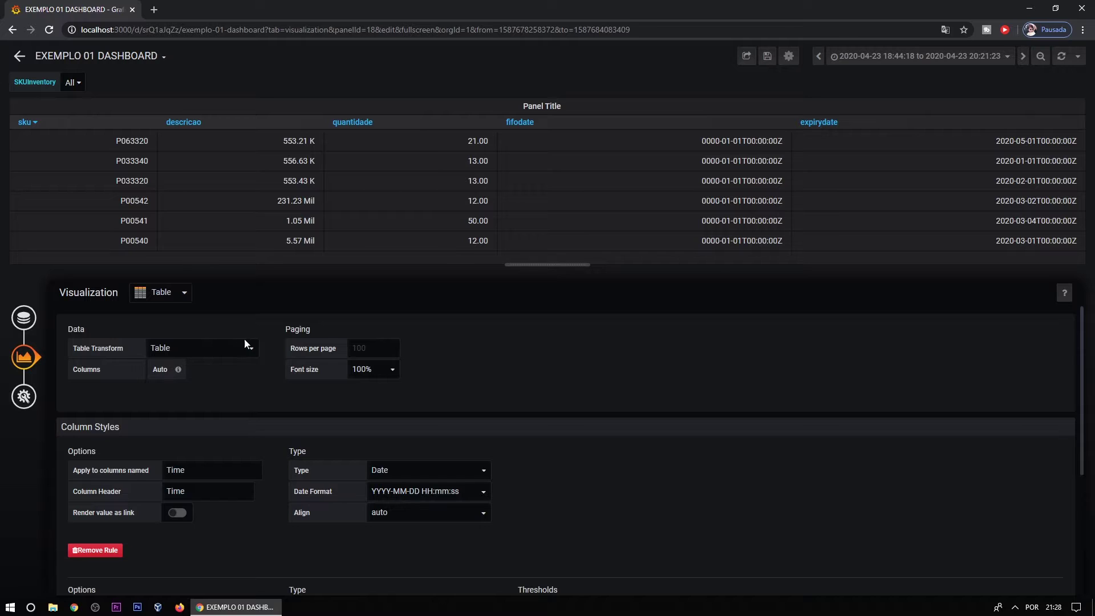
scroll(548, 406, "down", 4)
scroll(256, 500, "up", 4)
scroll(157, 549, "down", 4)
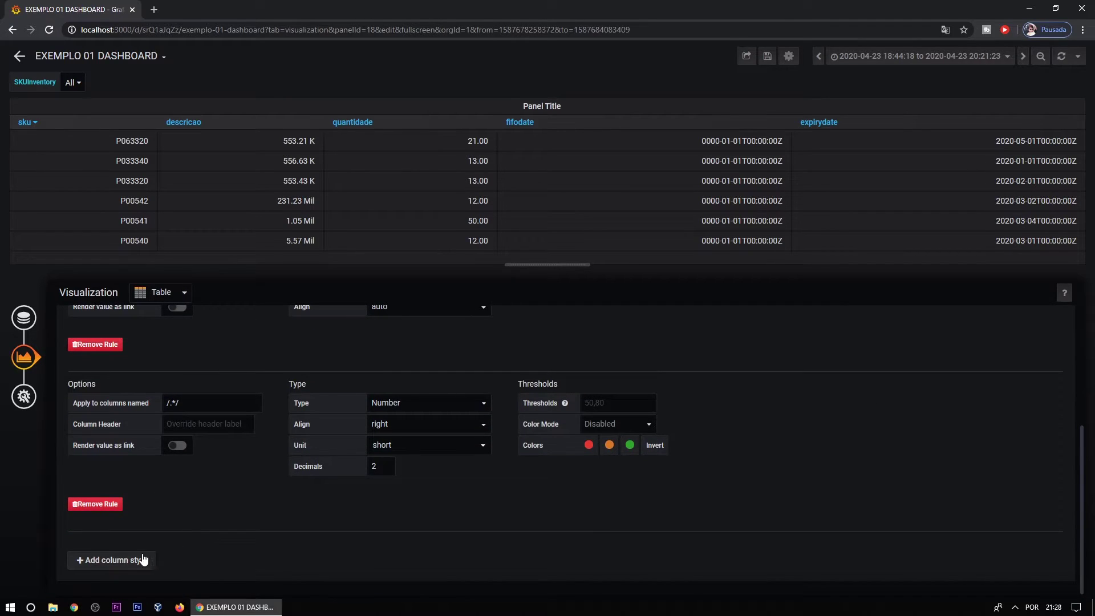
left_click(127, 556)
scroll(597, 417, "down", 3)
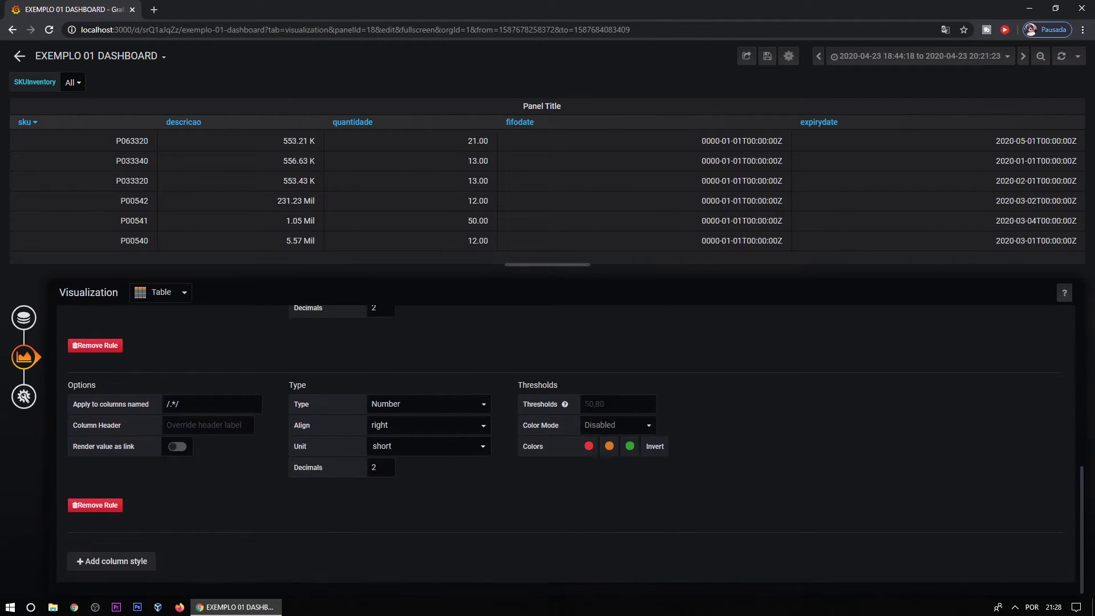
scroll(220, 408, "up", 2)
scroll(220, 408, "down", 2)
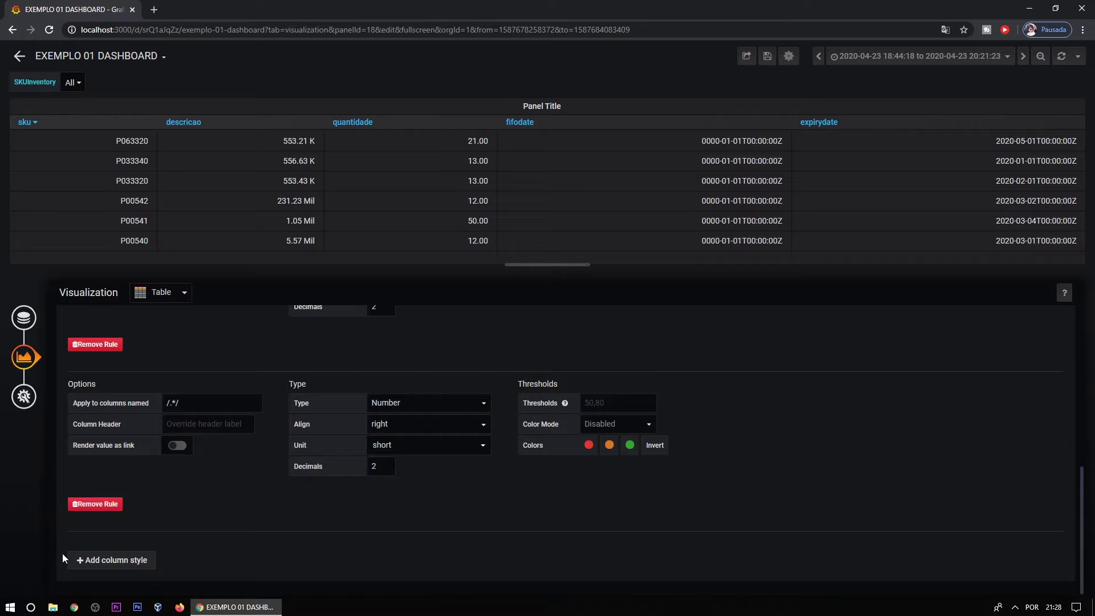
left_click(108, 561)
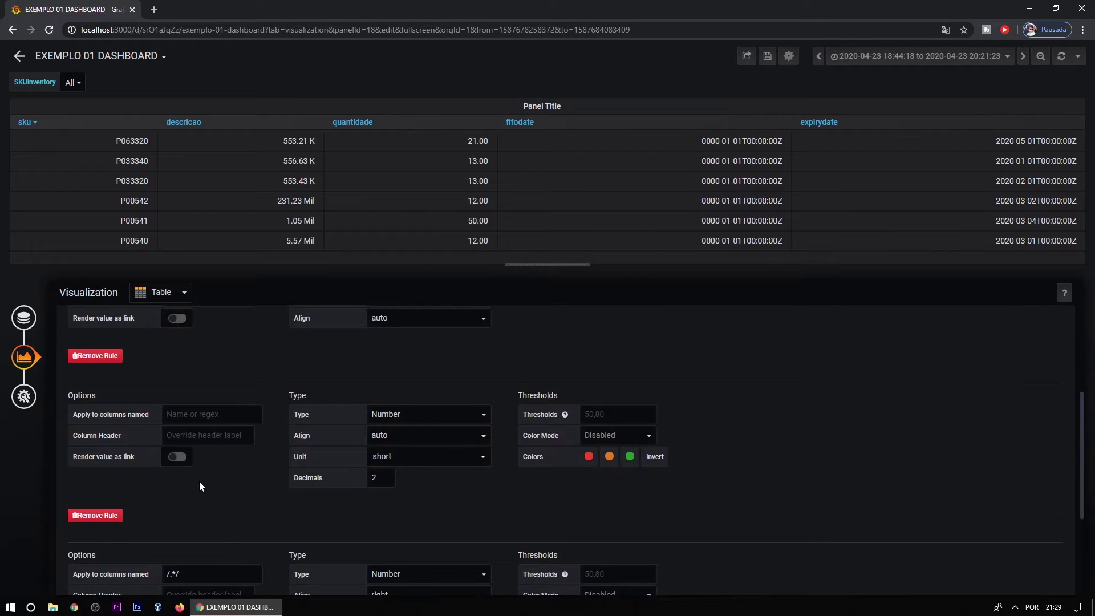
Step: Apply the new style rule to the quantidade column as type Number with 0 decimals
left_click(194, 413)
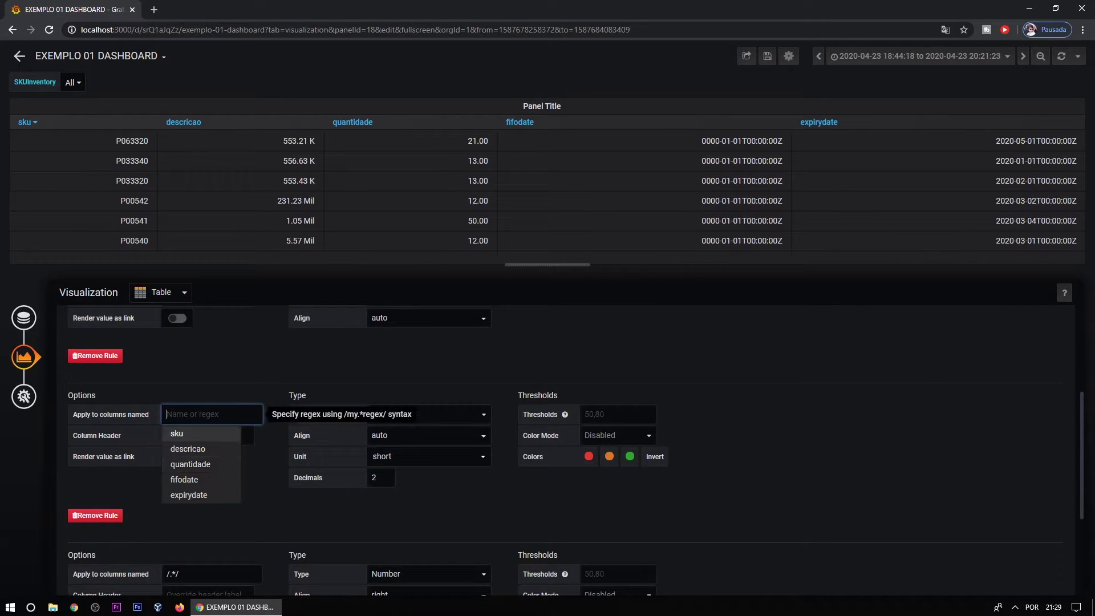
left_click(190, 464)
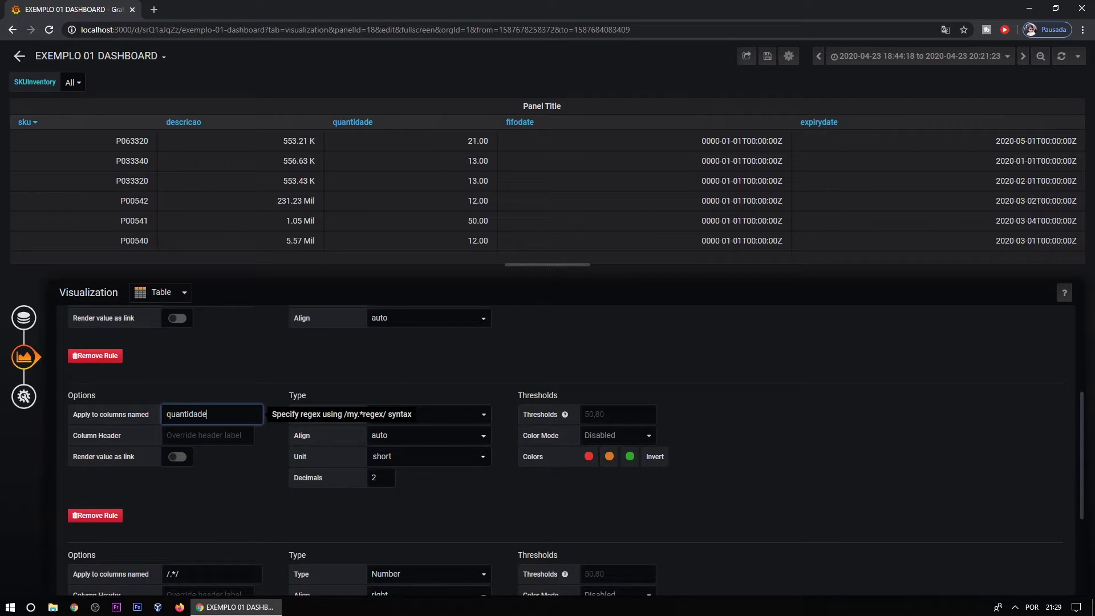
left_click(397, 416)
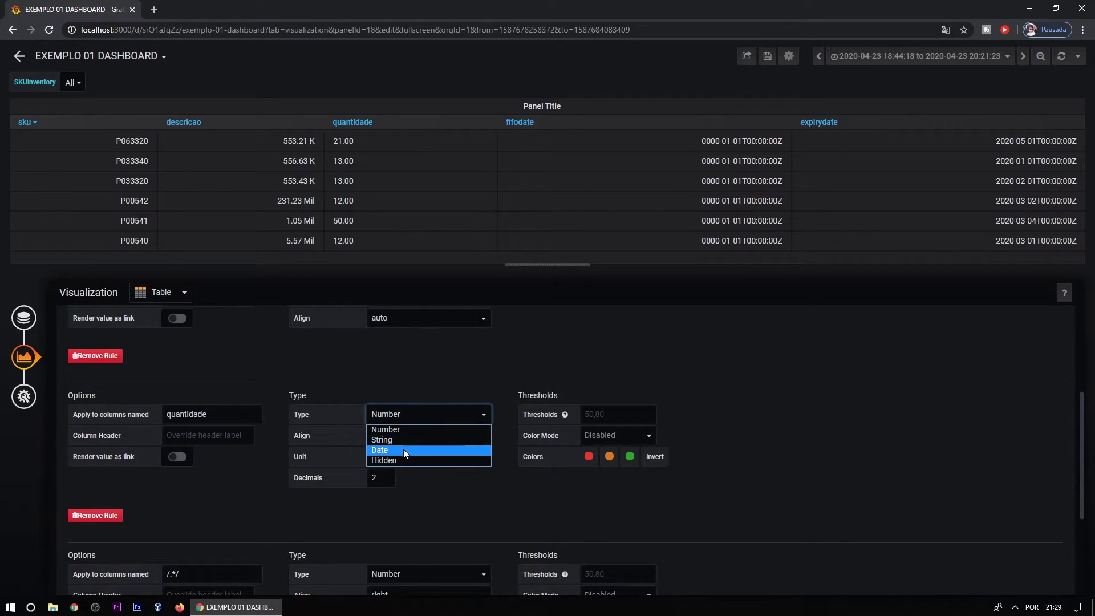
left_click(399, 430)
left_click(322, 479)
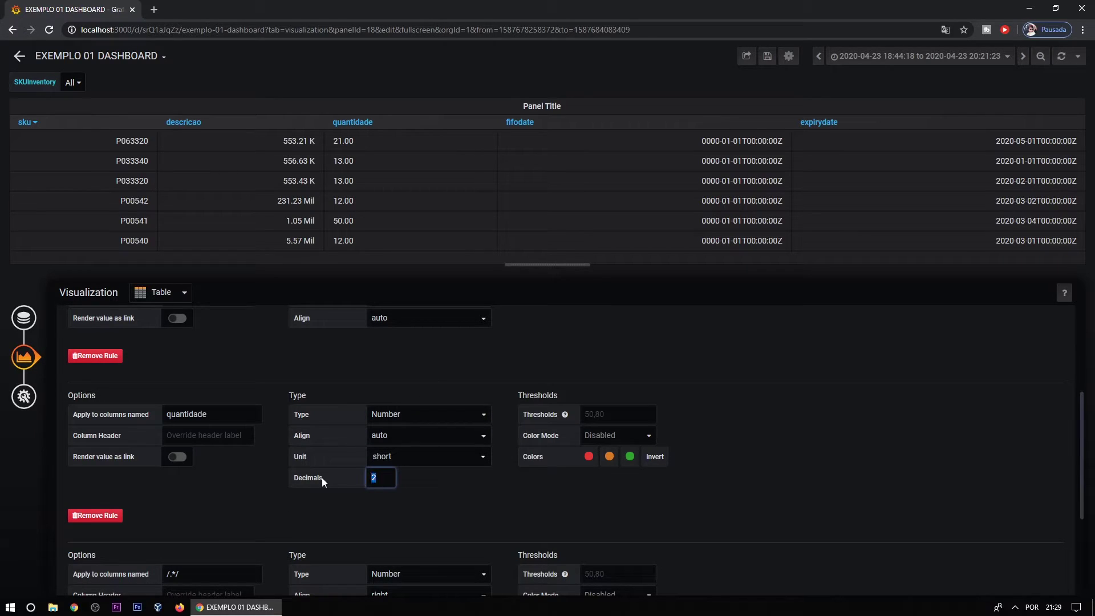
type("0")
left_click(525, 504)
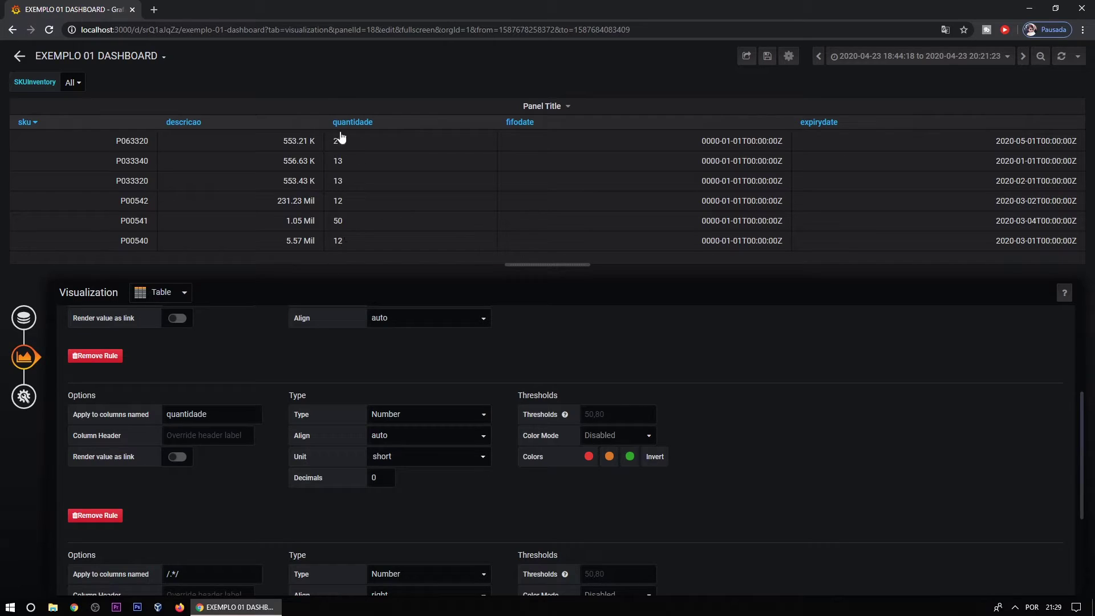
Step: Change the panel's title to TESTE01 in its general settings
left_click(24, 396)
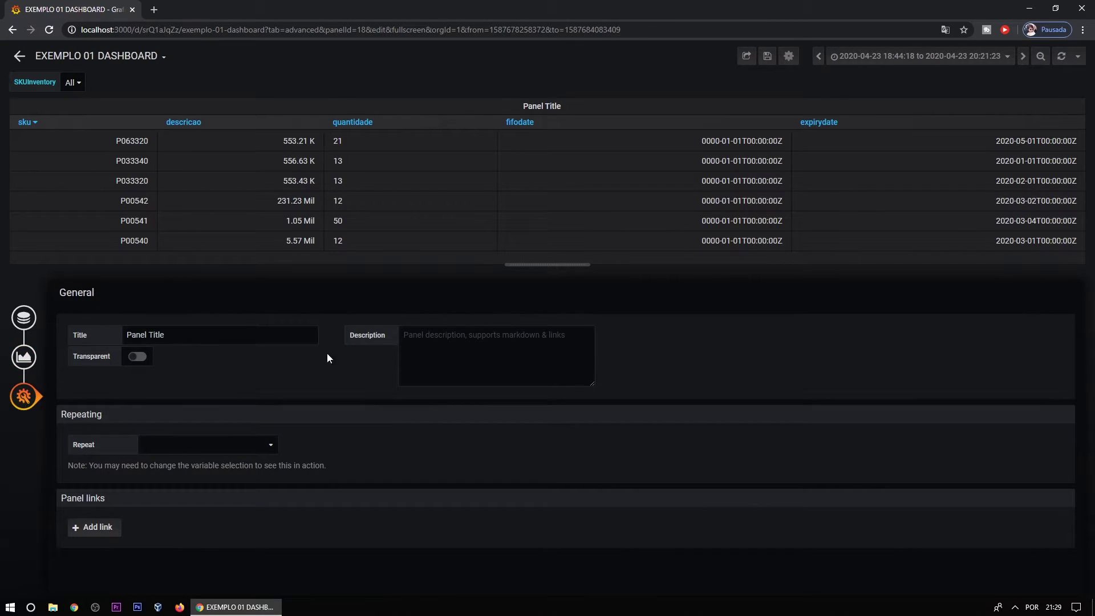
left_click_drag(205, 342, 34, 338)
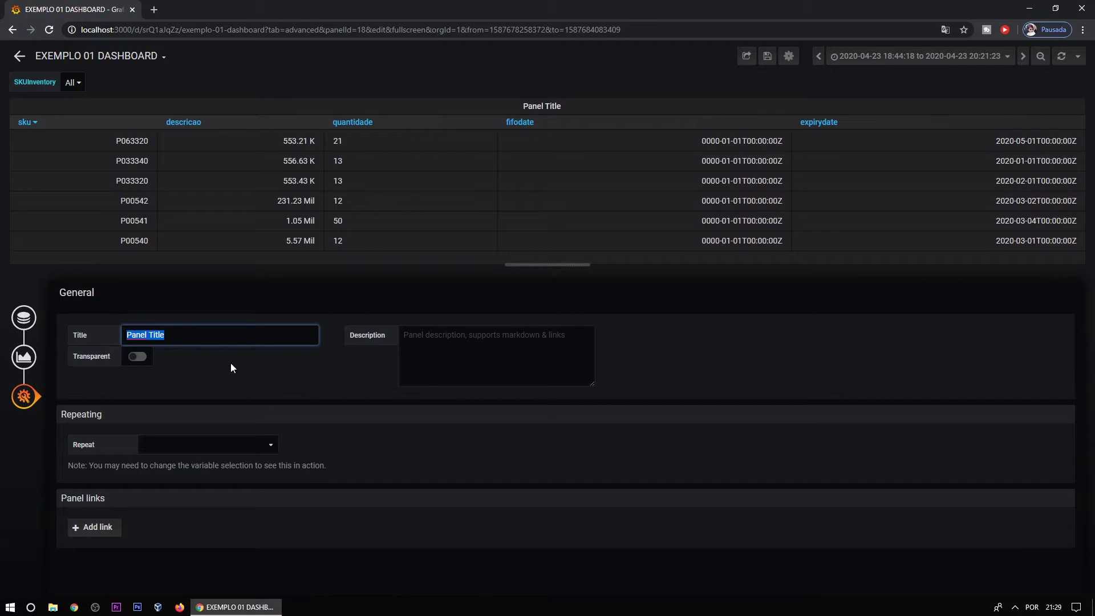
type("TESTE01")
Step: Try the panel's transparent option on and off, leaving it disabled, and enter 123132131 as the description
left_click(141, 358)
left_click(140, 358)
left_click(140, 358)
left_click(140, 358)
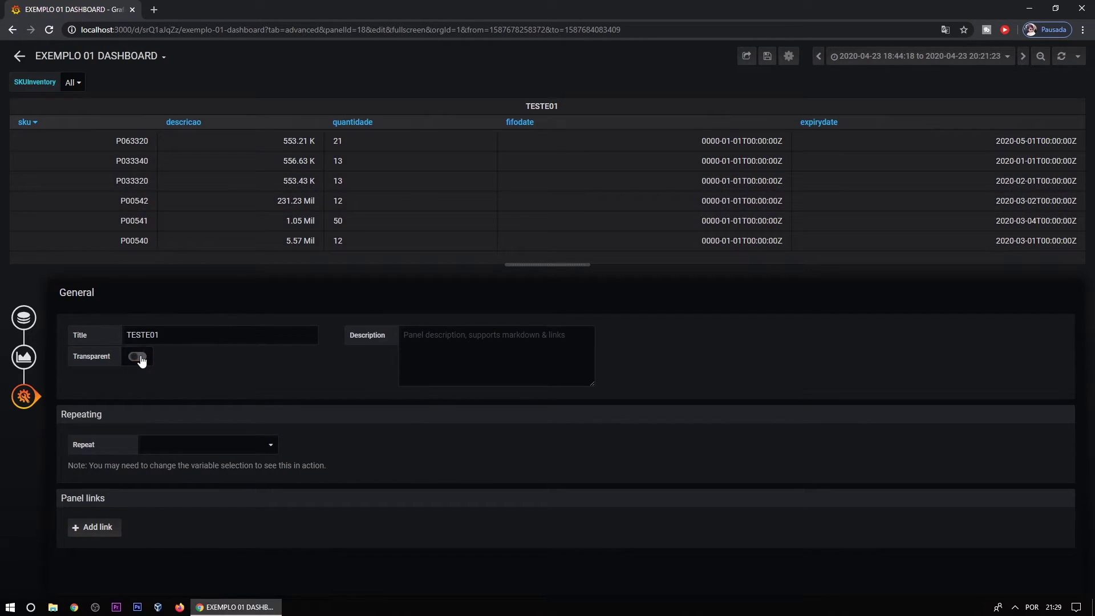
left_click(140, 358)
left_click(140, 358)
key("Tab")
type("123132131")
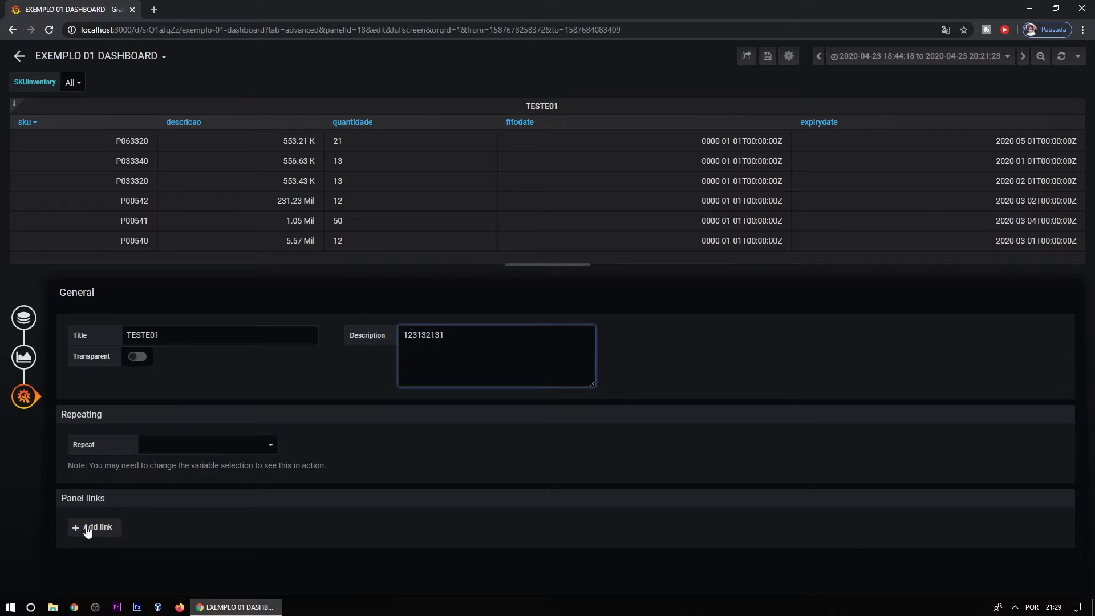
Step: Return to the dashboard and duplicate the TESTE01 table panel
mouse_move(17, 109)
left_click(19, 56)
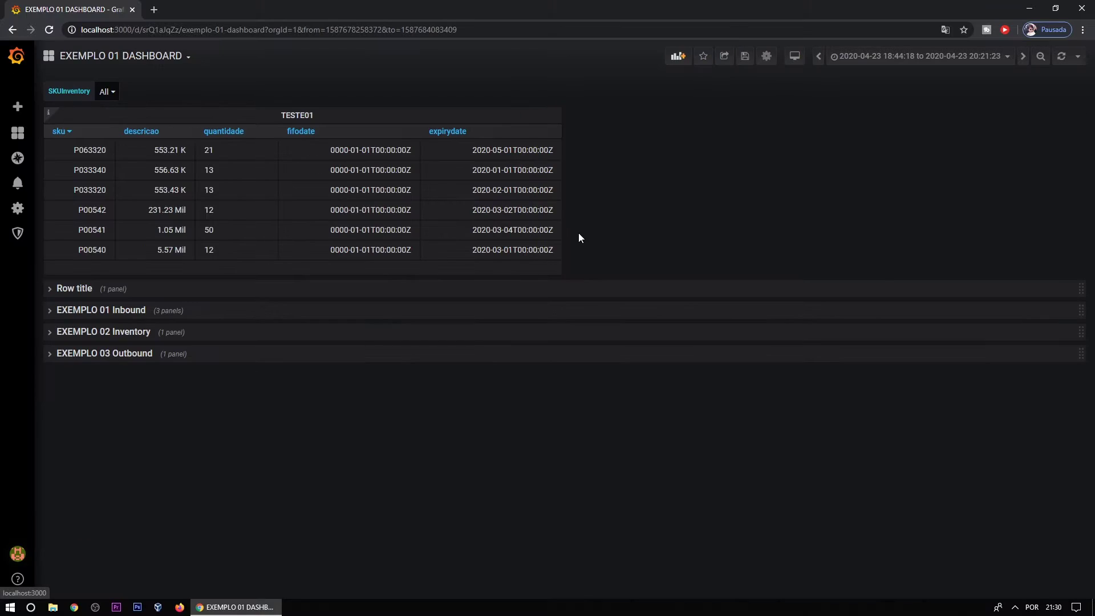
left_click(301, 119)
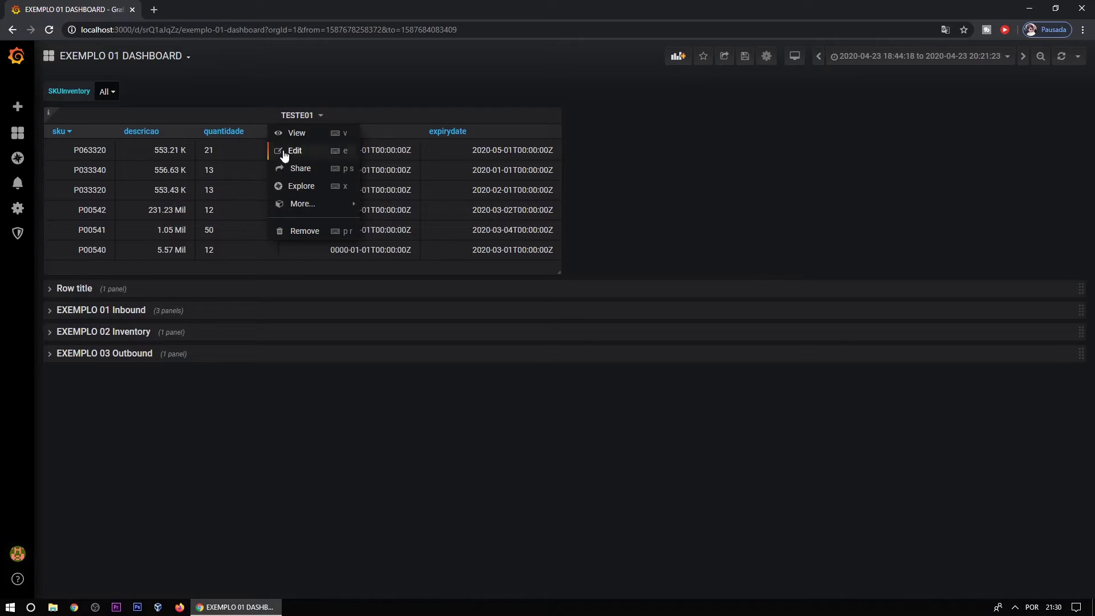
mouse_move(325, 204)
left_click(415, 207)
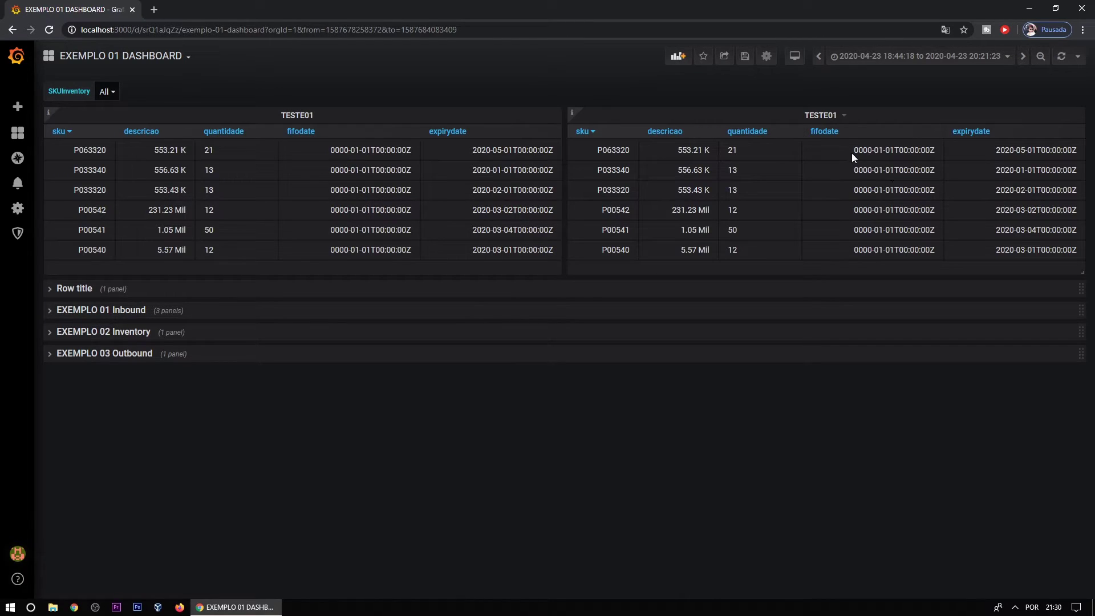
Step: Open the duplicated TESTE01 panel for editing and set its visualization to Graph
left_click(822, 115)
left_click(848, 155)
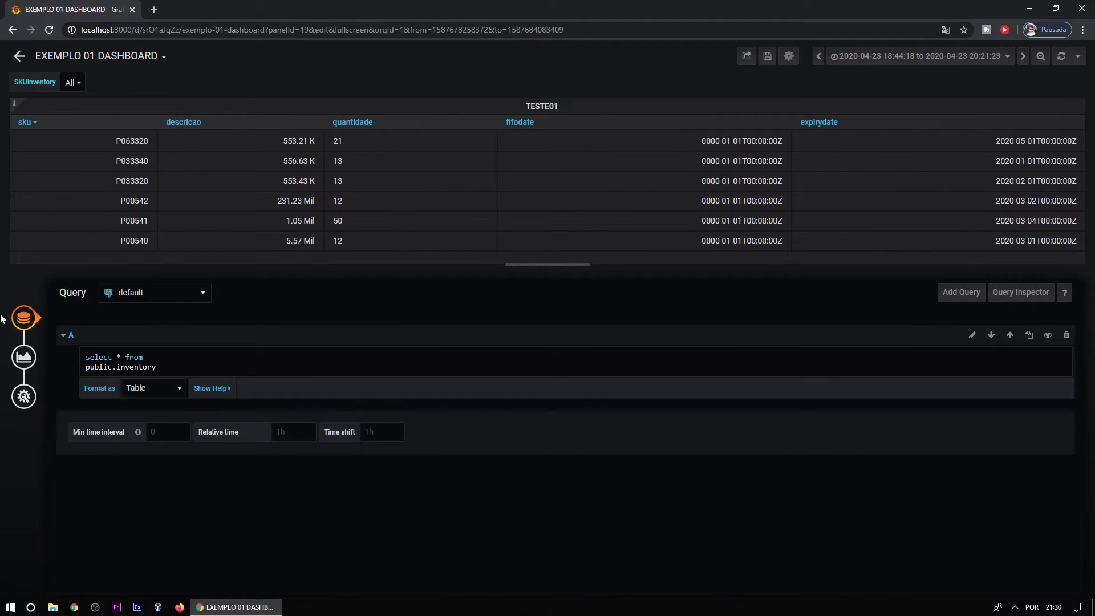
left_click(24, 358)
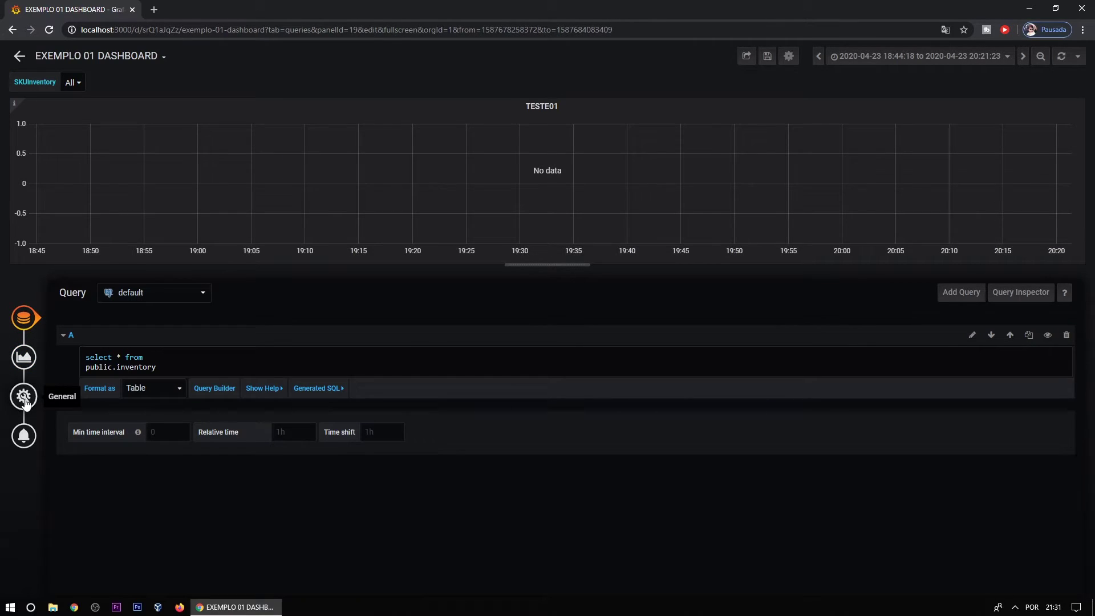
left_click(24, 397)
left_click(24, 358)
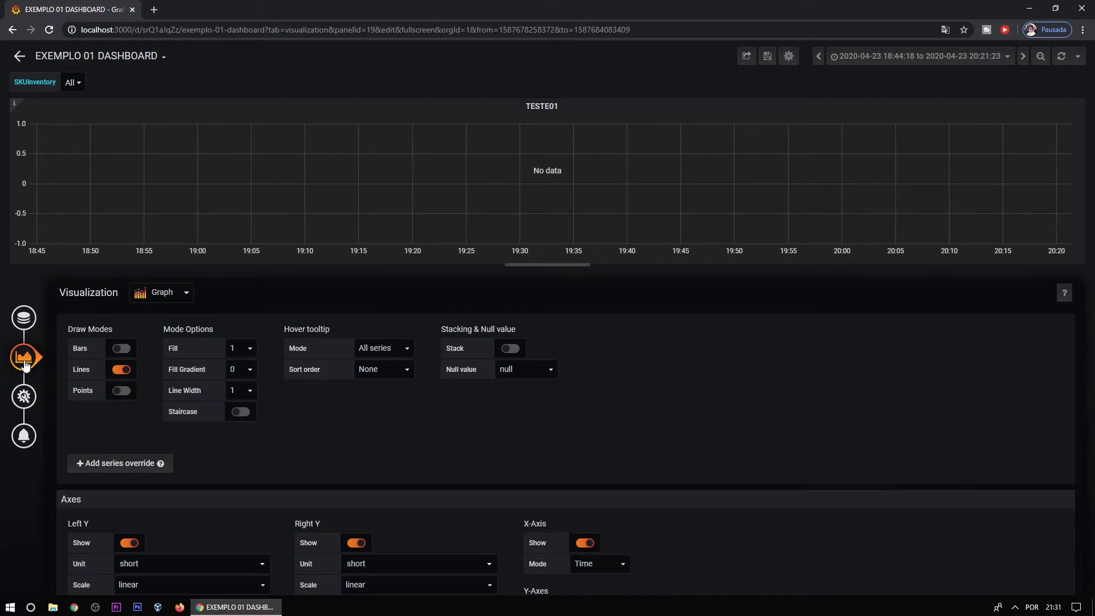
left_click(190, 297)
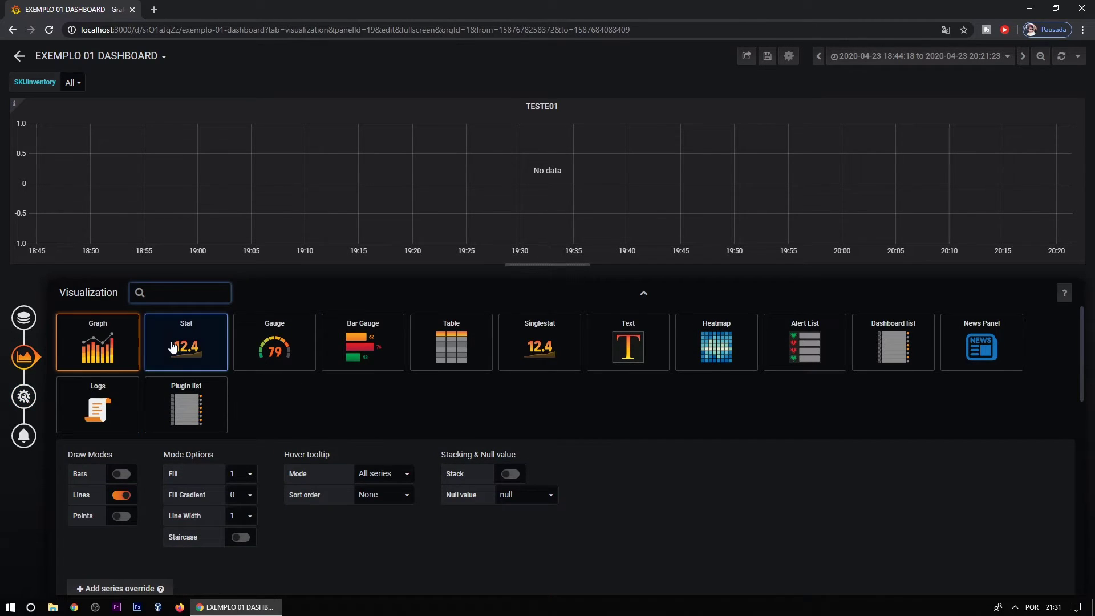
left_click(108, 351)
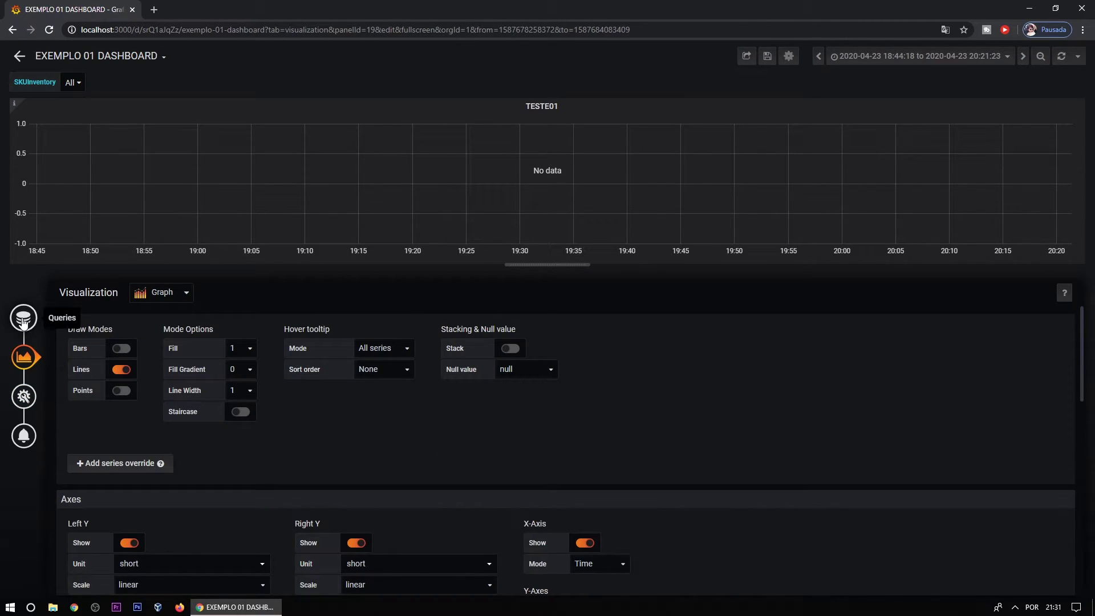
Step: Format the panel's query as Time series and show the query help
left_click(23, 320)
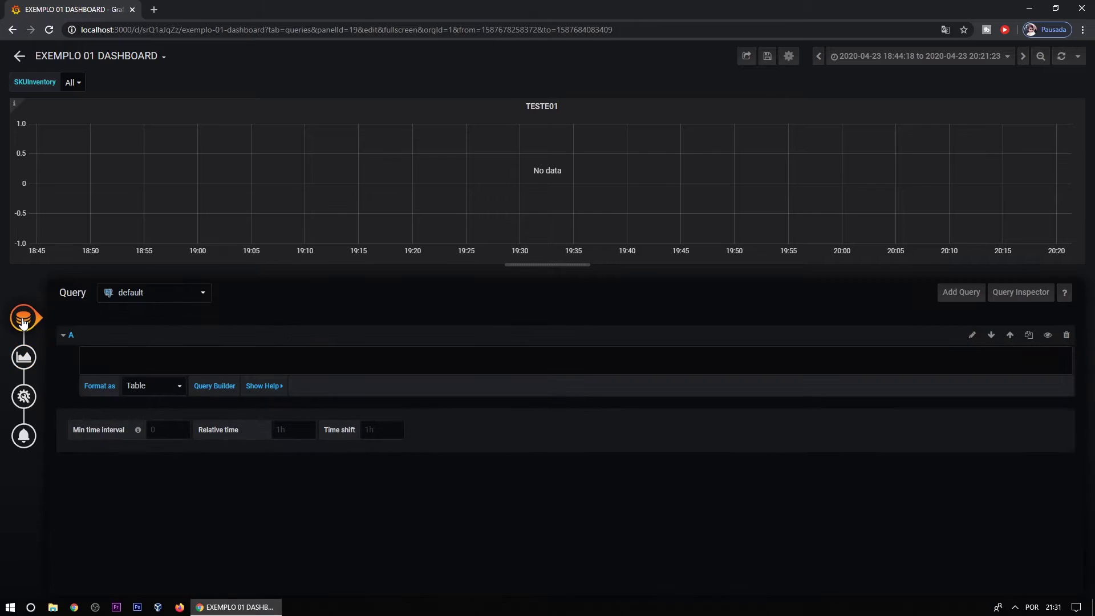
left_click(167, 388)
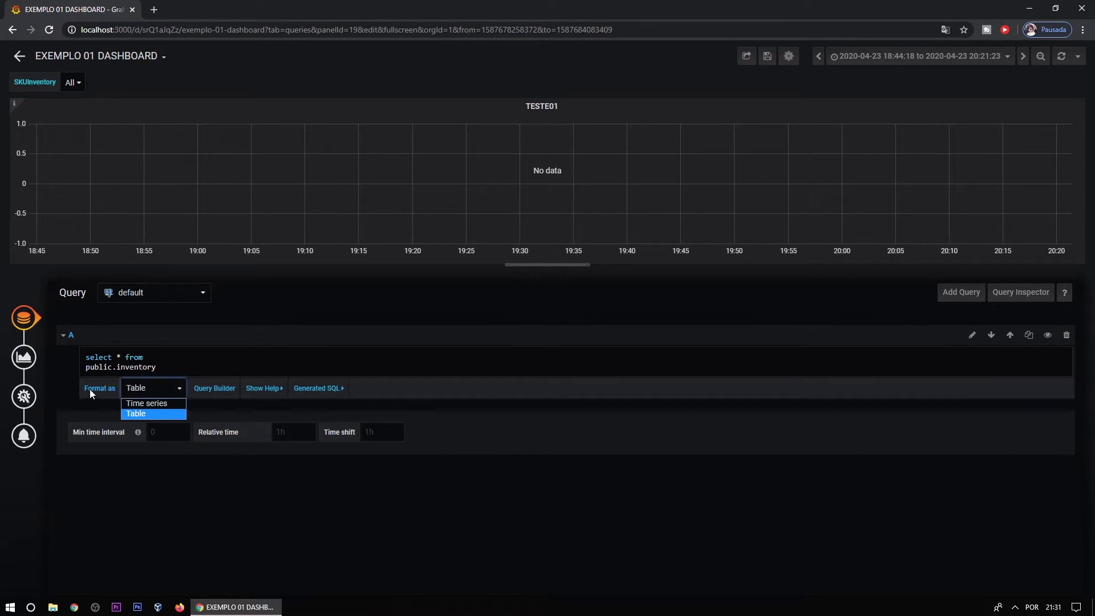
left_click(157, 404)
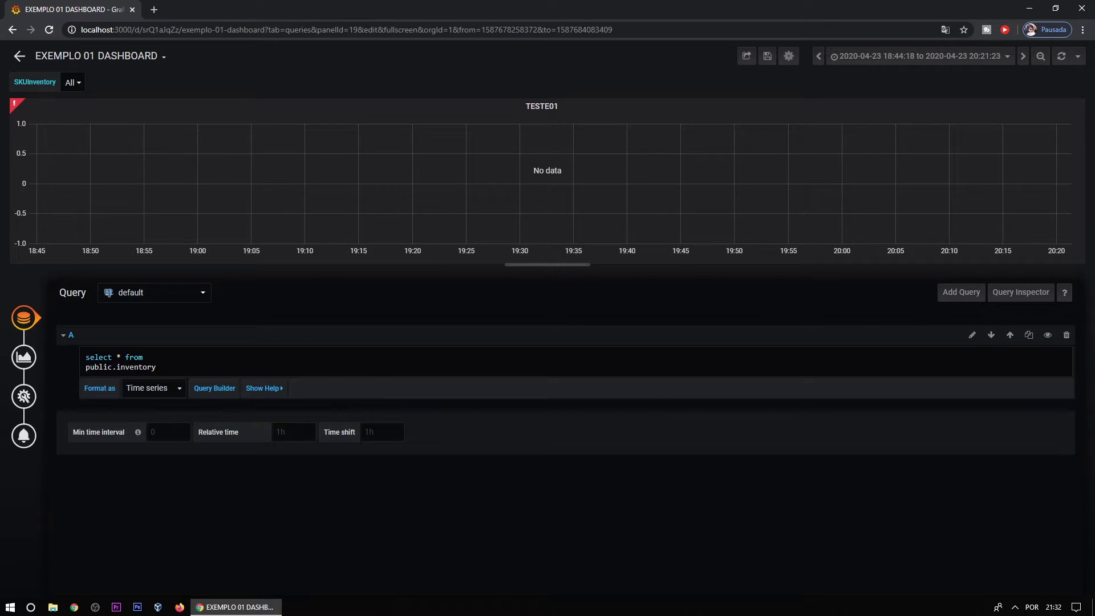
left_click(269, 395)
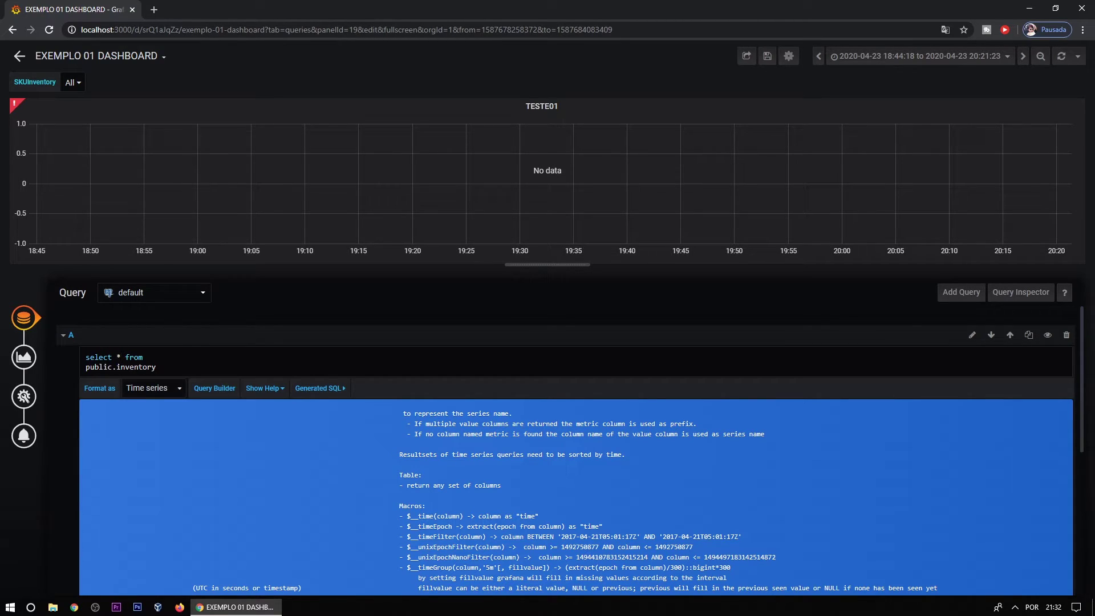
Step: Replace the asterisk in the select statement with the sku column aliased as "serie"
key("BackSpace")
key("BackSpace")
type("skue")
key("BackSpace")
type("\"")
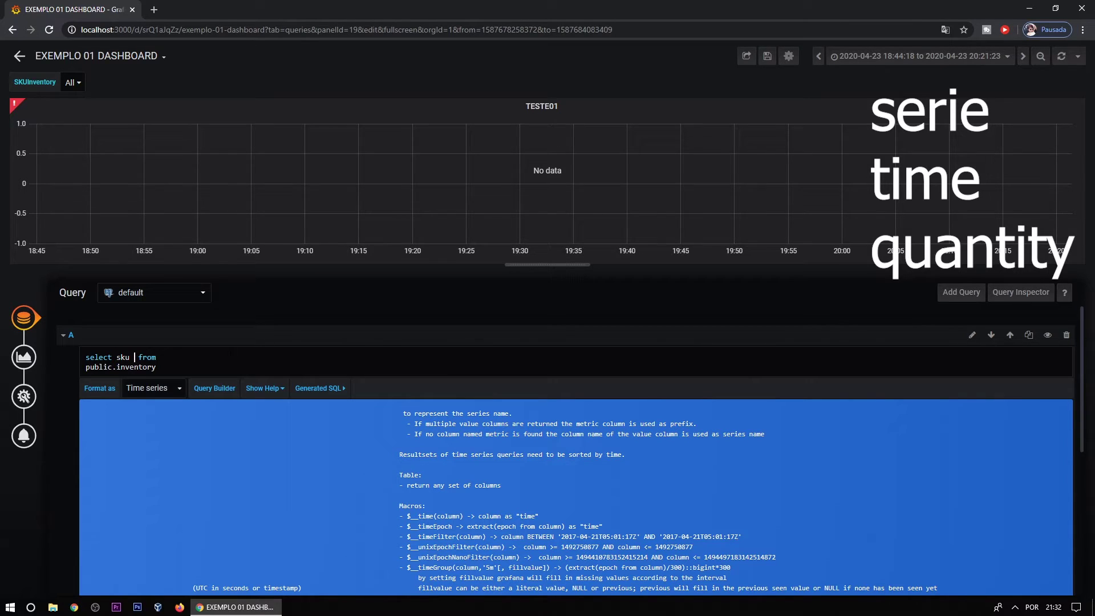
type("serie\"")
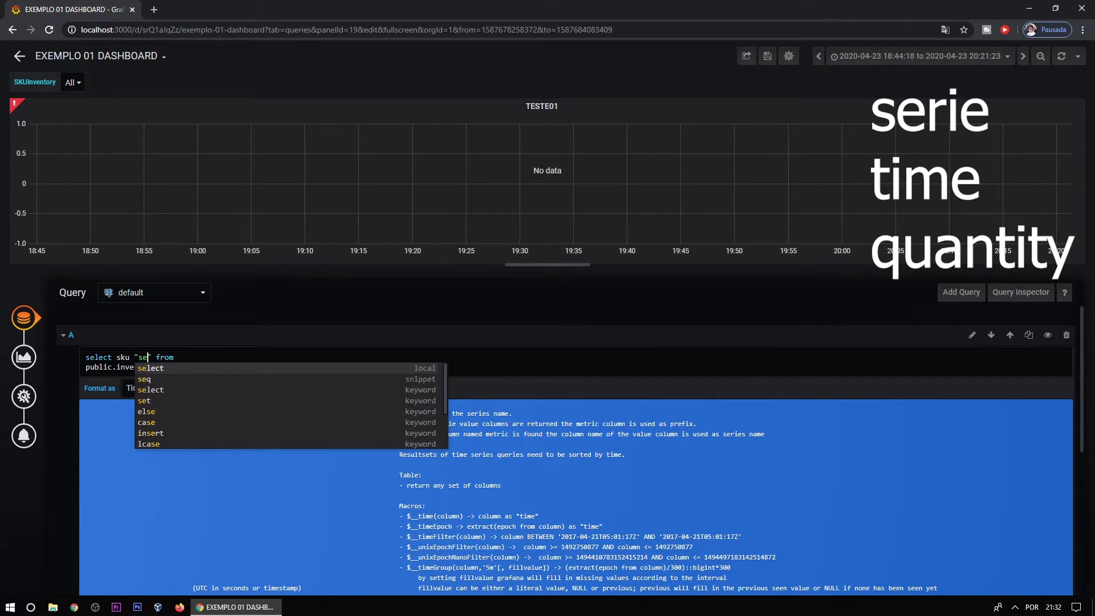
type(",")
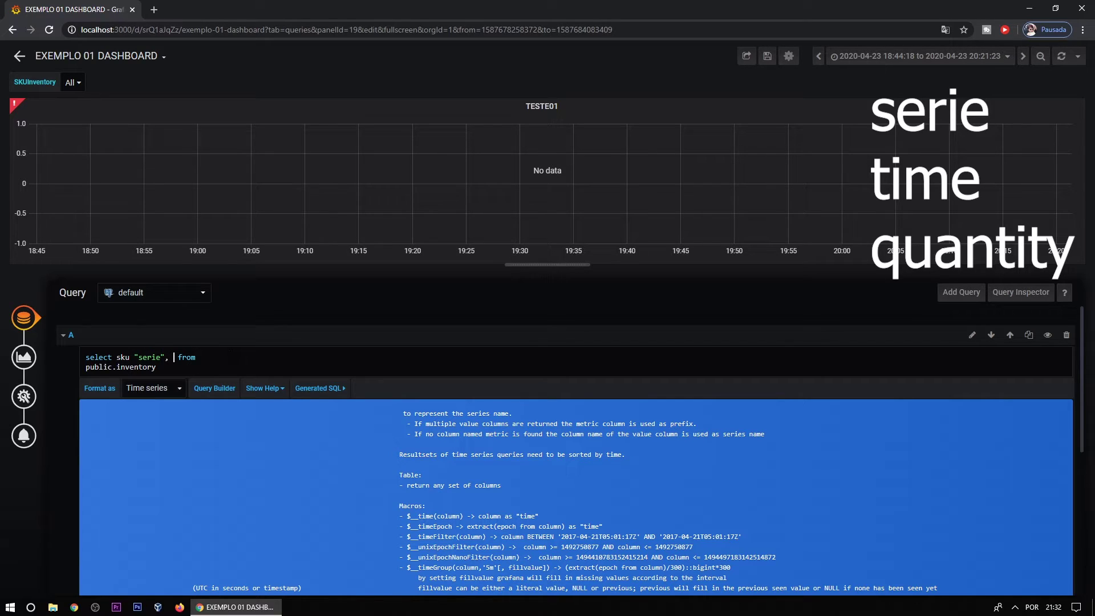
Step: Add now() and count(sku) "Quantidade" to the selected columns, run the query and check the panel's error
type(" now(")
type(")")
type(", ")
type("count")
type("sku")
type(")")
key("BackSpace")
key("BackSpace")
key("BackSpace")
key("BackSpace")
type("*")
key("BackSpace")
type("sk")
key("BackSpace")
key("BackSpace")
type("(s")
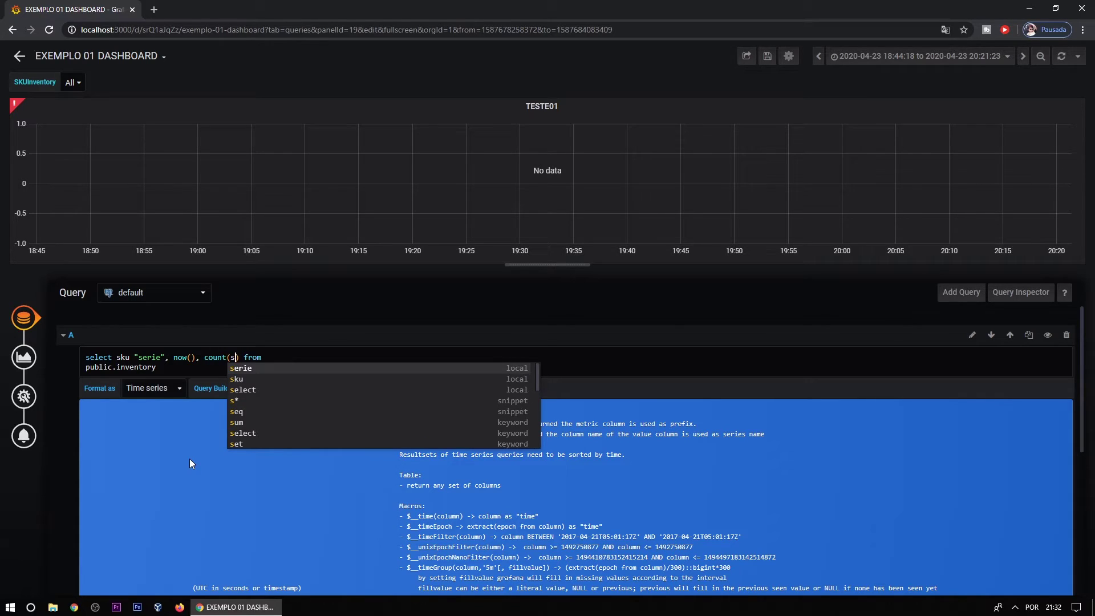
type("ku) \"")
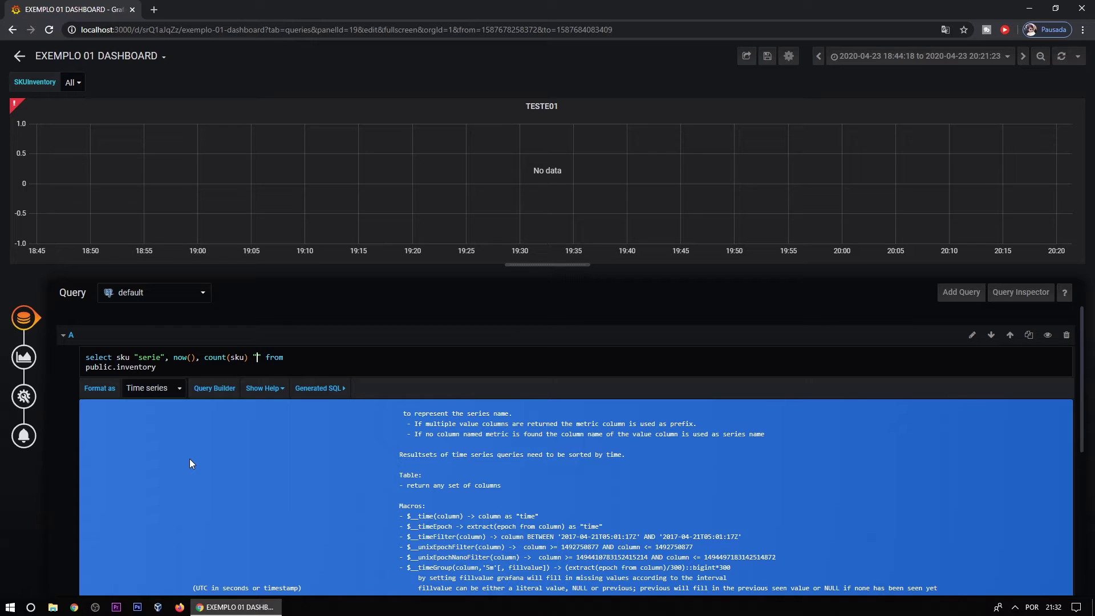
type("Quantidade")
left_click(24, 357)
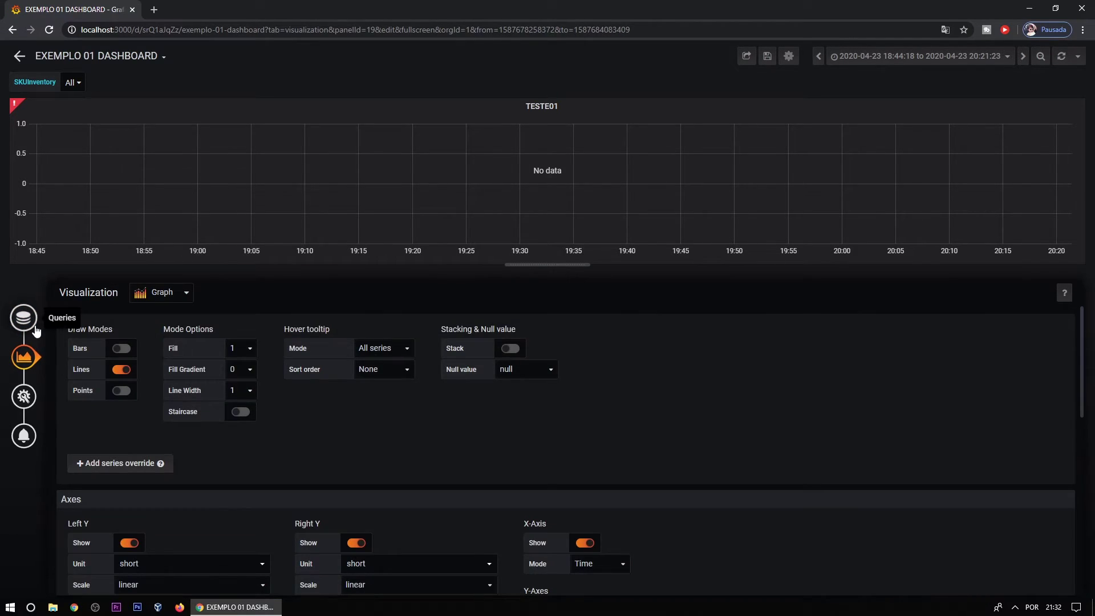
left_click(24, 317)
mouse_move(23, 108)
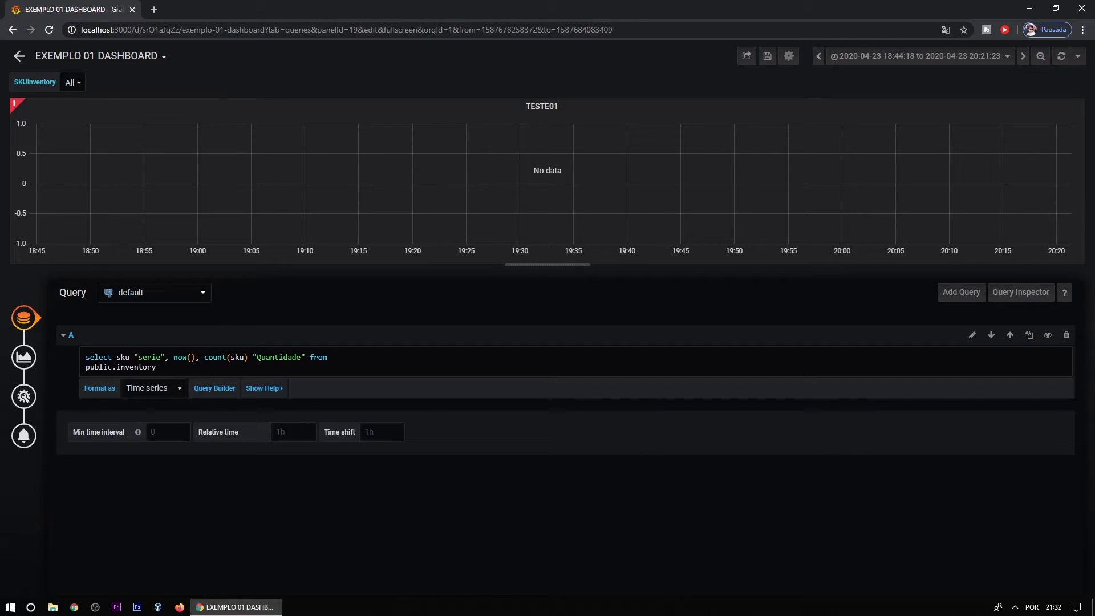
Step: Append group by sku after public.inventory in the query and run it
type("groub")
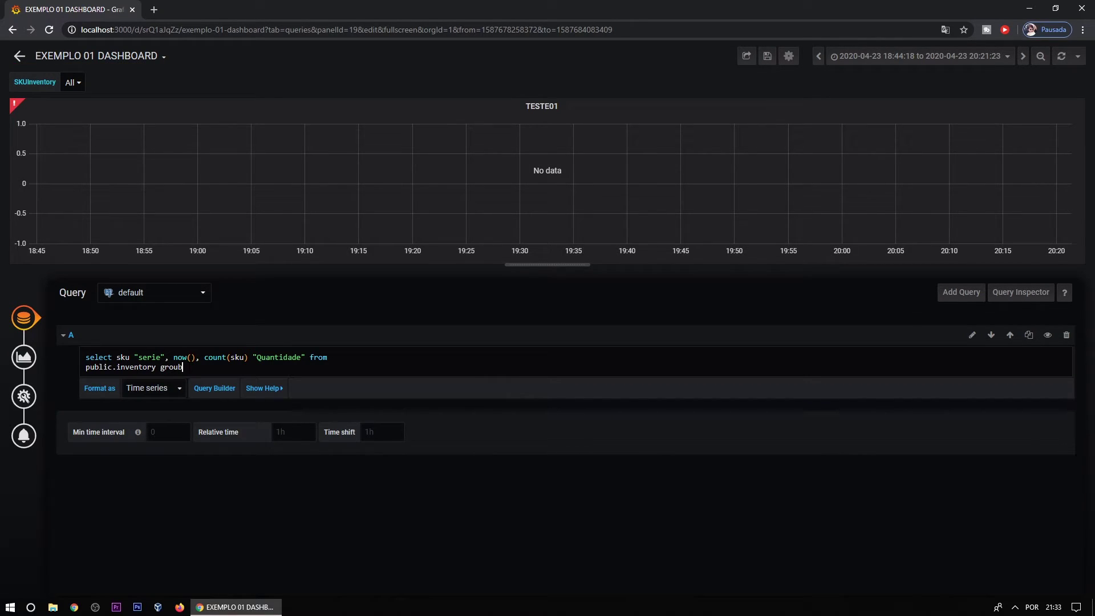
key("BackSpace")
type("p by ")
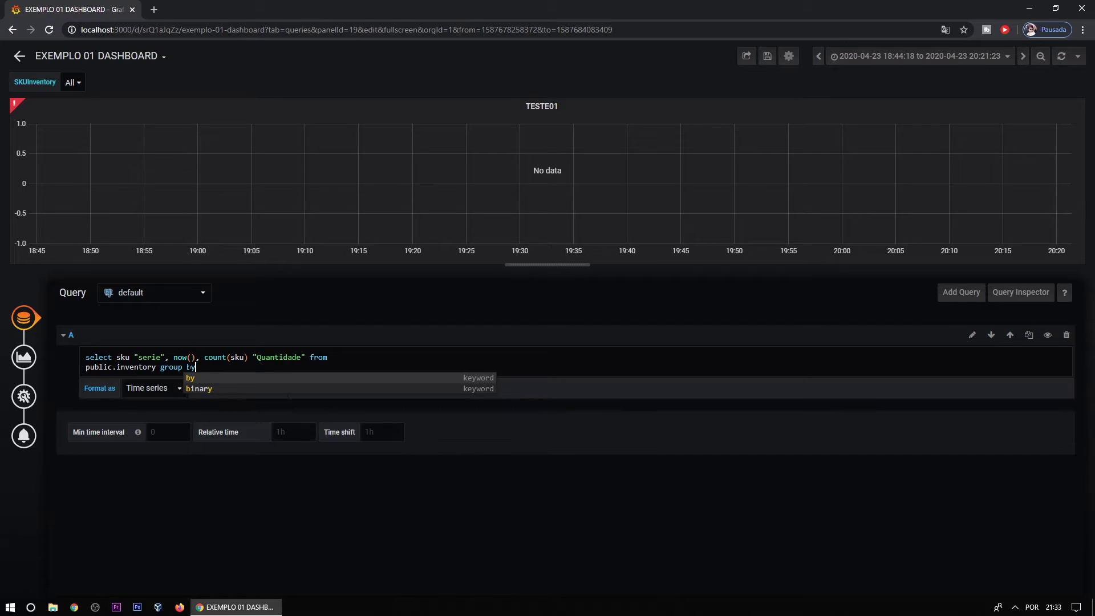
type("sky")
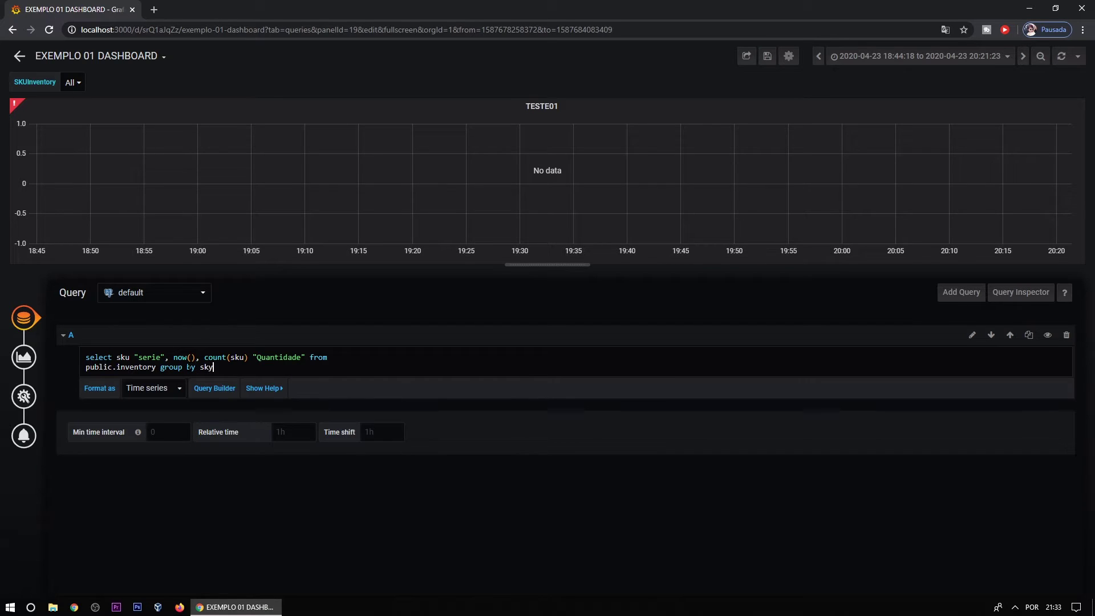
left_click(24, 357)
left_click(24, 317)
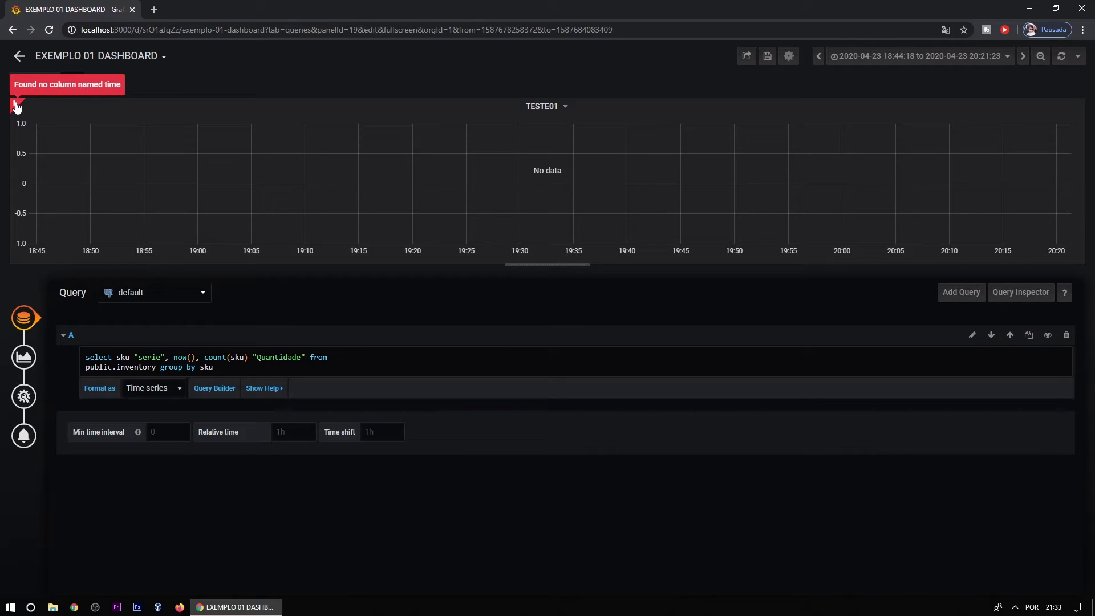
Step: Alias the now() column as "time" in the query and run it
left_click(200, 357)
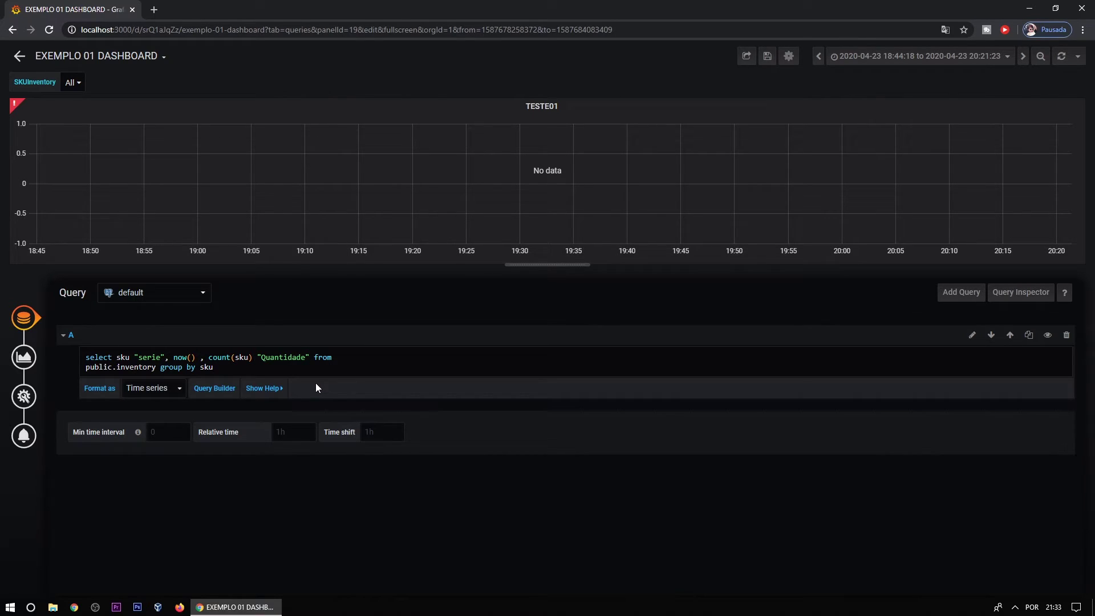
type("\"time\"")
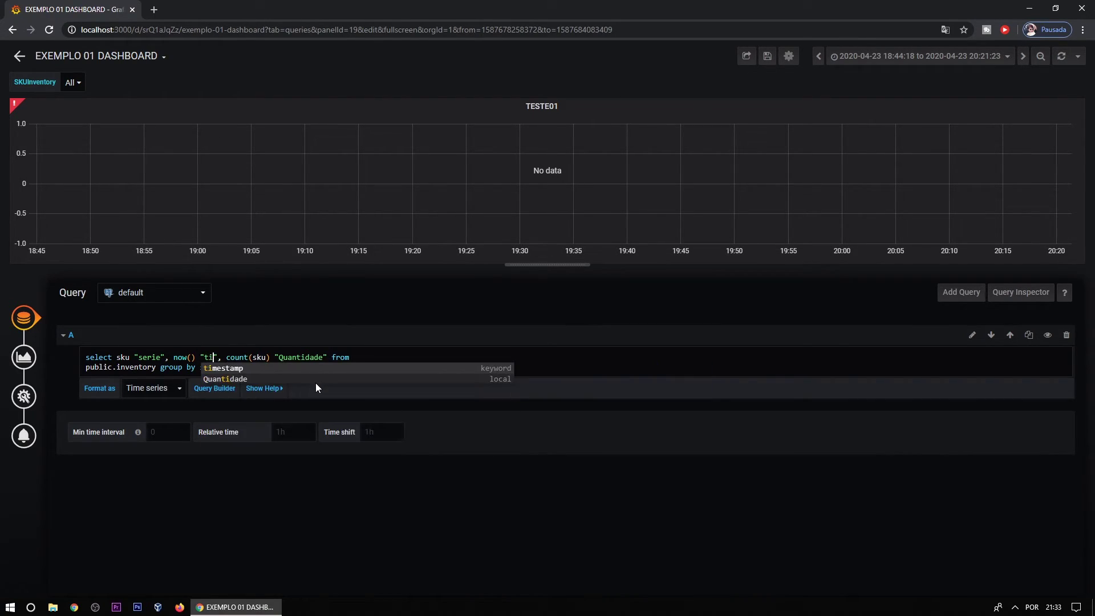
left_click(23, 357)
left_click(24, 317)
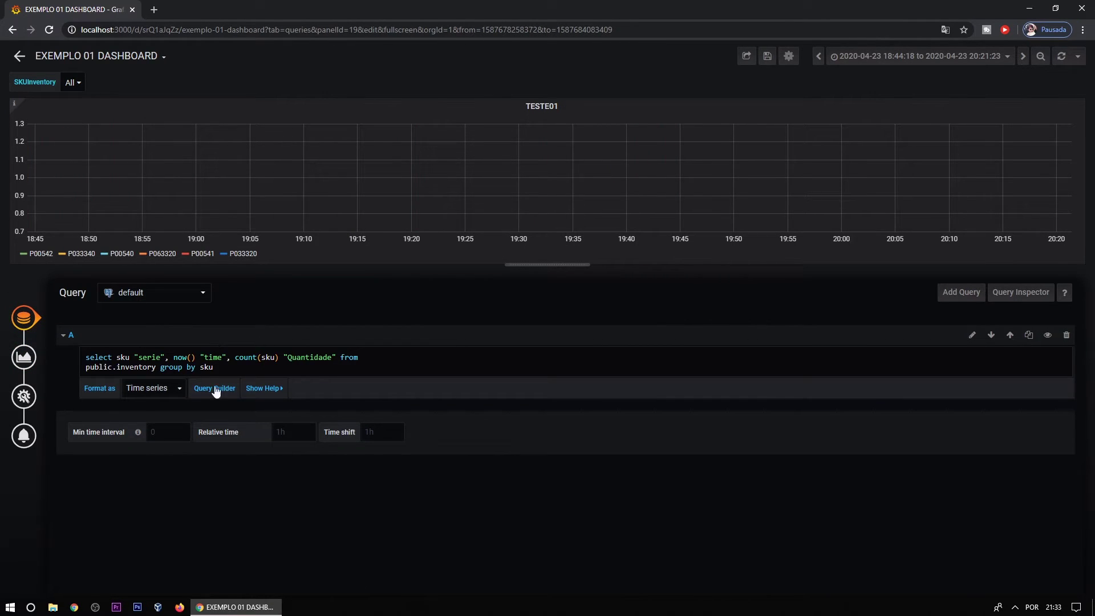
Step: Change the graph's X-axis mode to Series in the visualization settings
left_click(29, 402)
left_click(26, 356)
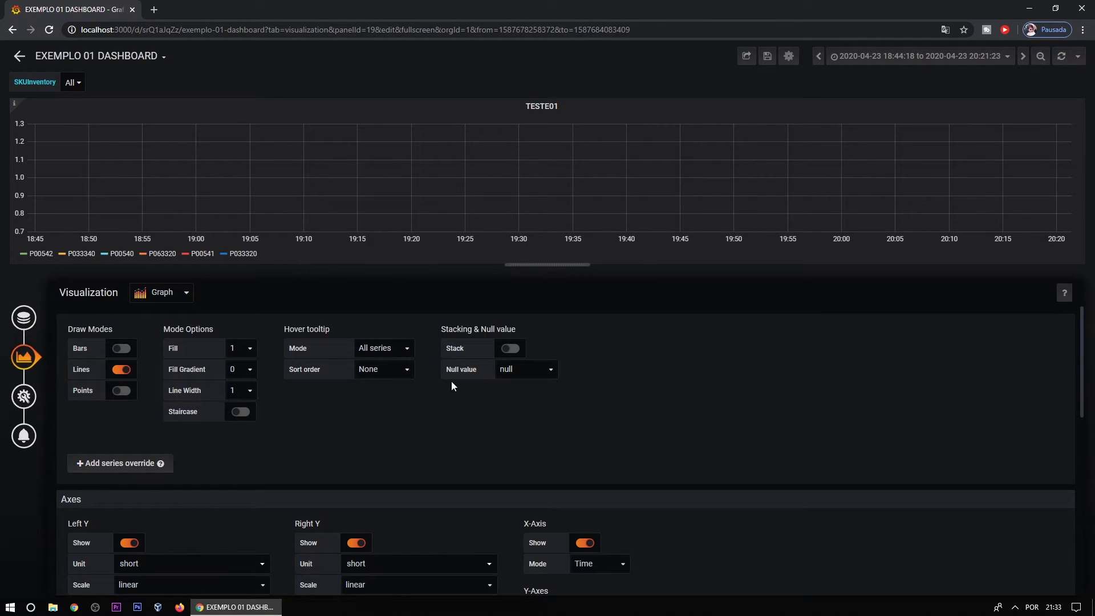
scroll(590, 429, "down", 3)
scroll(627, 480, "up", 1)
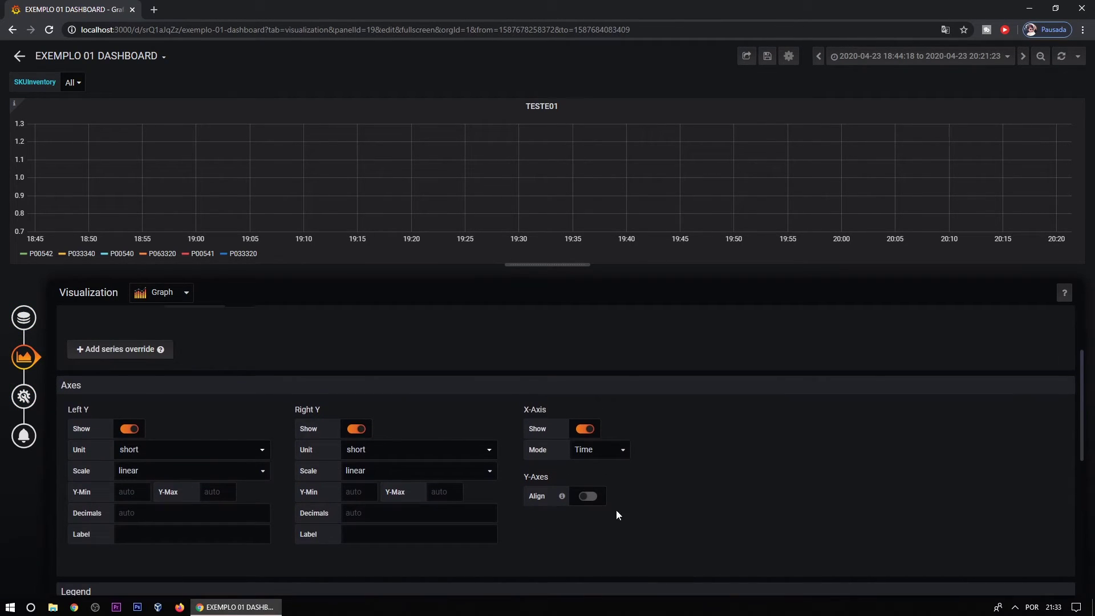
scroll(108, 456, "up", 2)
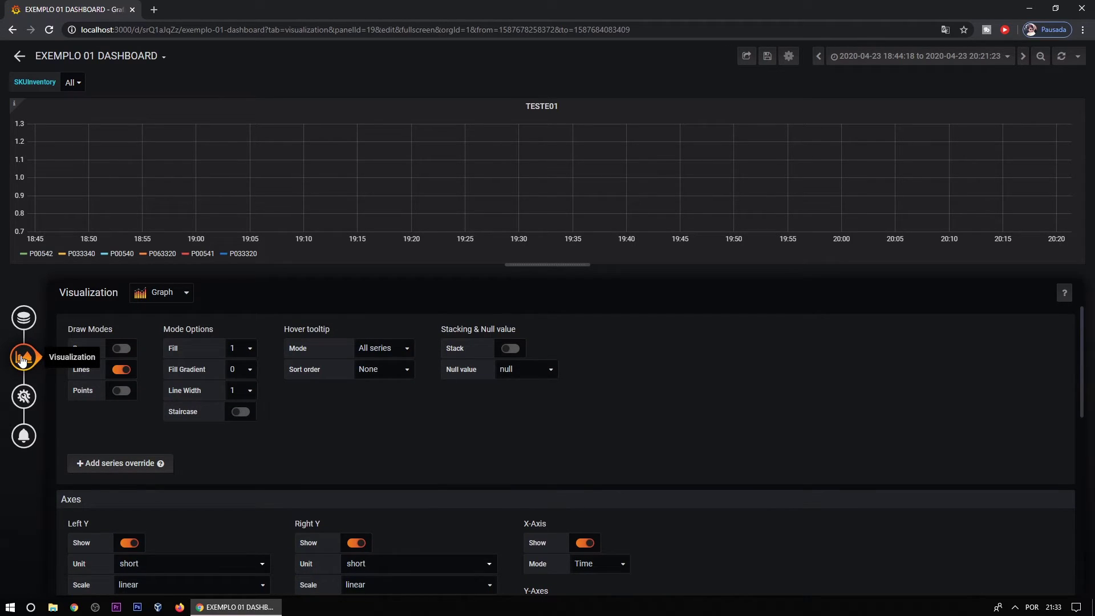
scroll(837, 450, "down", 2)
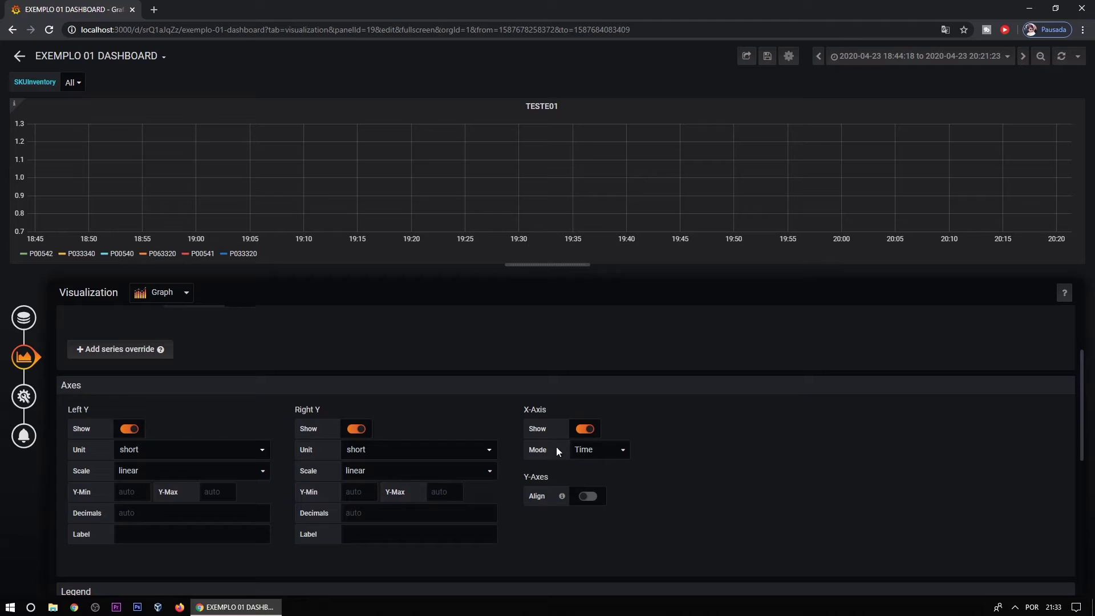
left_click(609, 459)
left_click(614, 480)
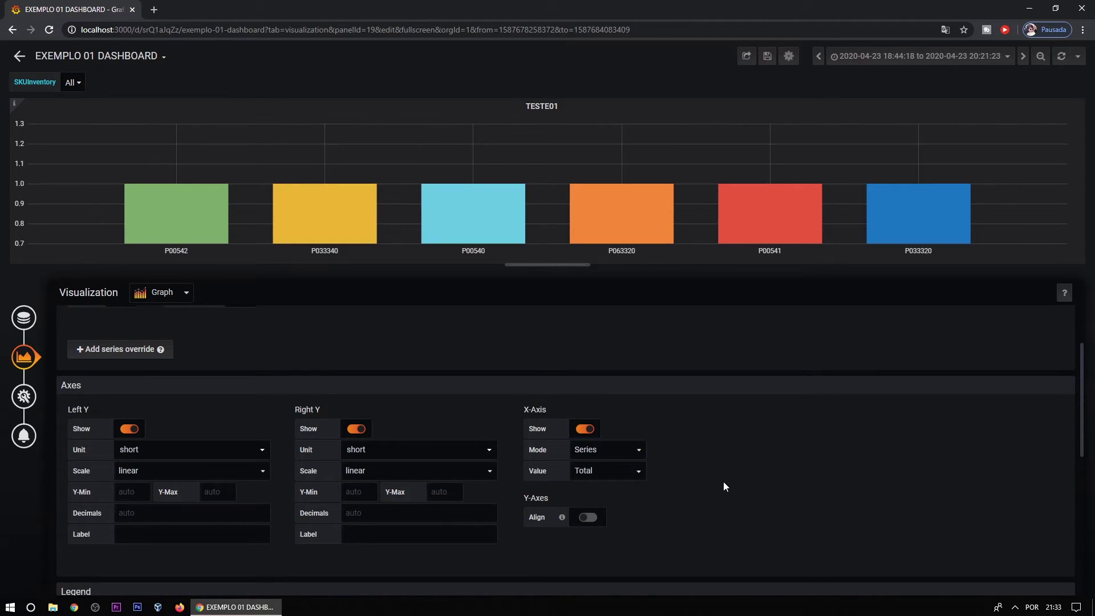
Step: Show the graph's legend and display it as a table
scroll(721, 484, "up", 2)
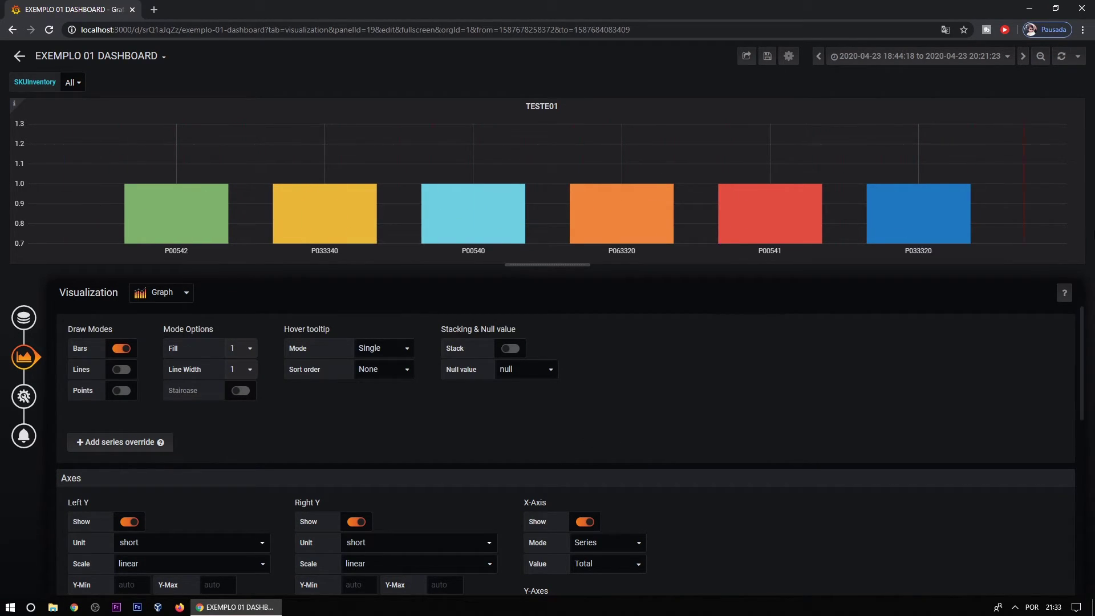
scroll(638, 477, "down", 8)
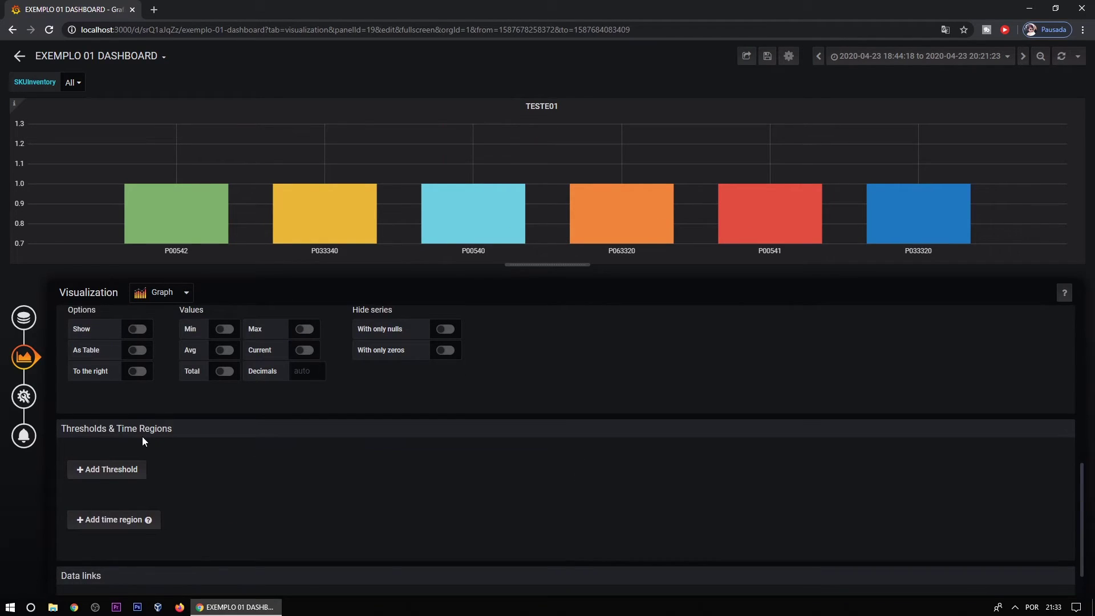
scroll(142, 439, "up", 1)
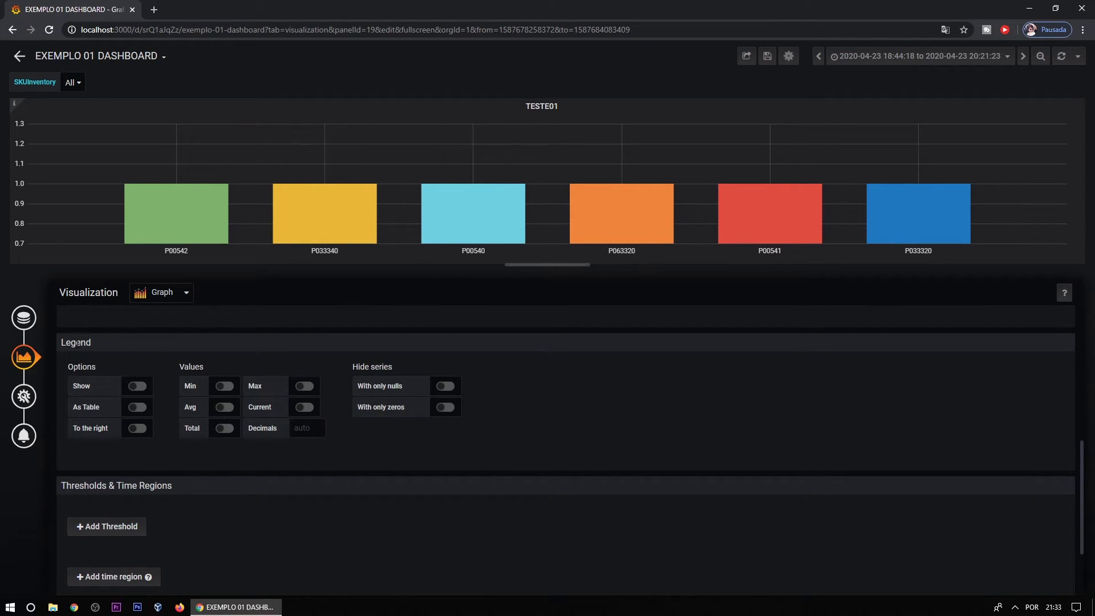
left_click(144, 393)
left_click(137, 406)
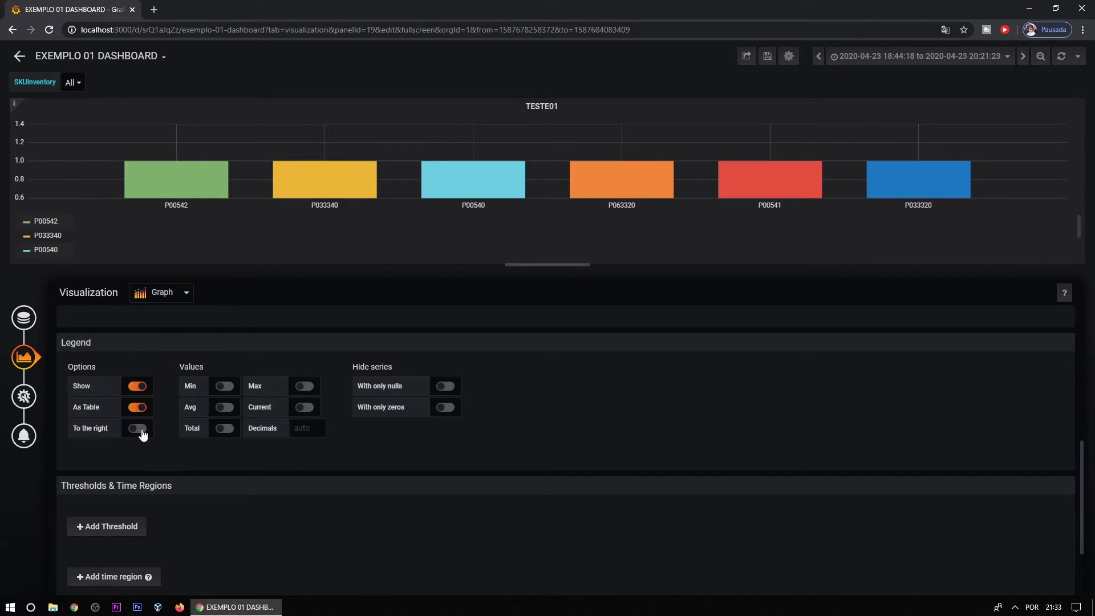
Step: Place the graph's legend to the right and show Current values with 0 decimals
left_click(137, 428)
left_click(310, 408)
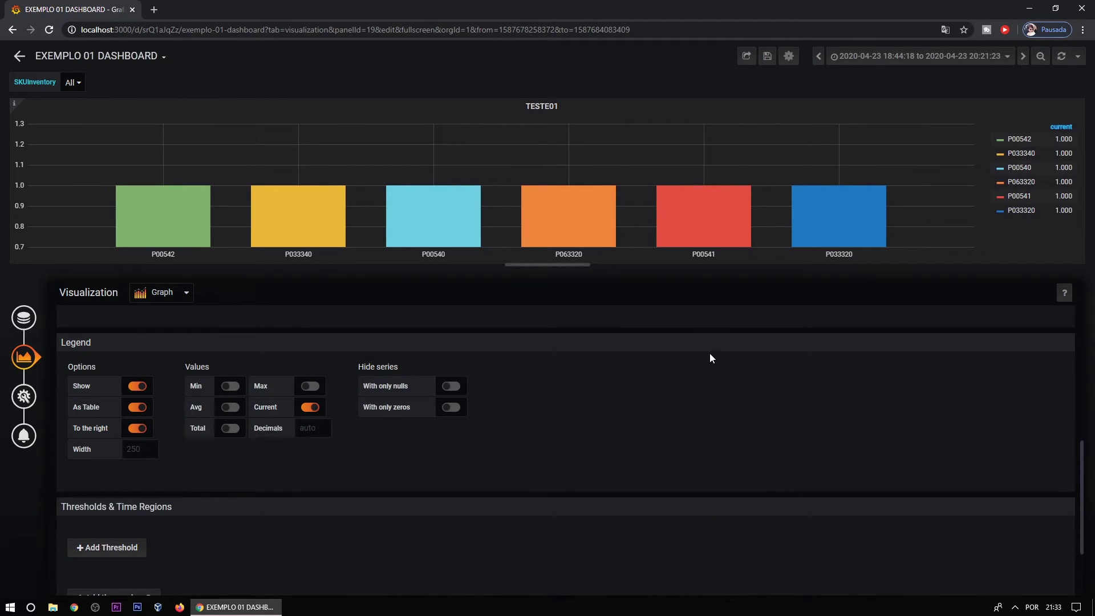
left_click(312, 428)
type("0")
left_click(477, 461)
Step: Return from the graph panel's editor to the dashboard and refresh its data
left_click(27, 320)
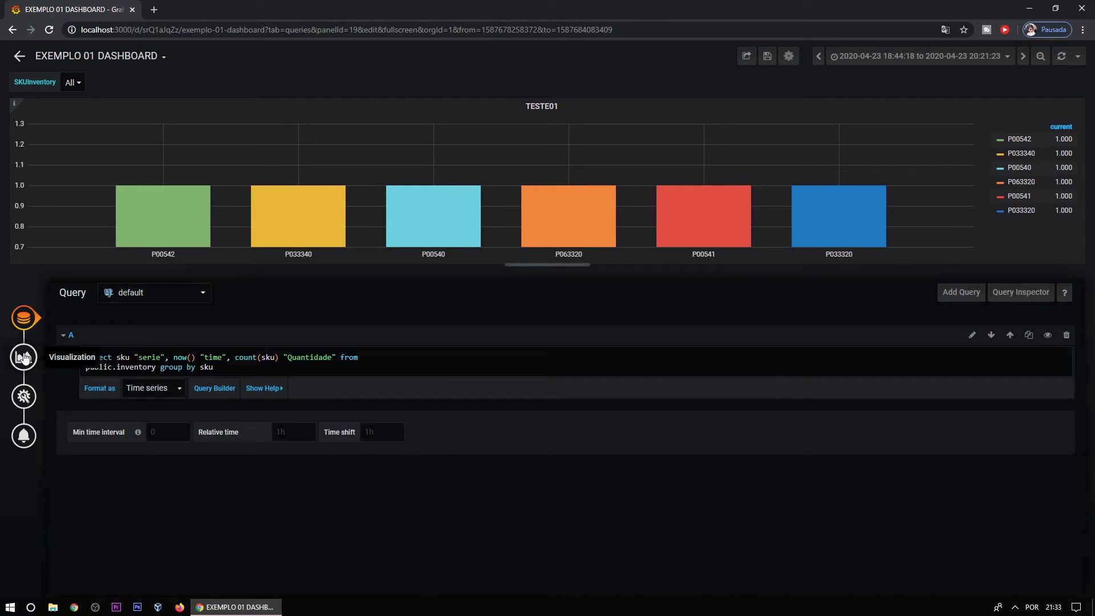
left_click(24, 357)
left_click(24, 394)
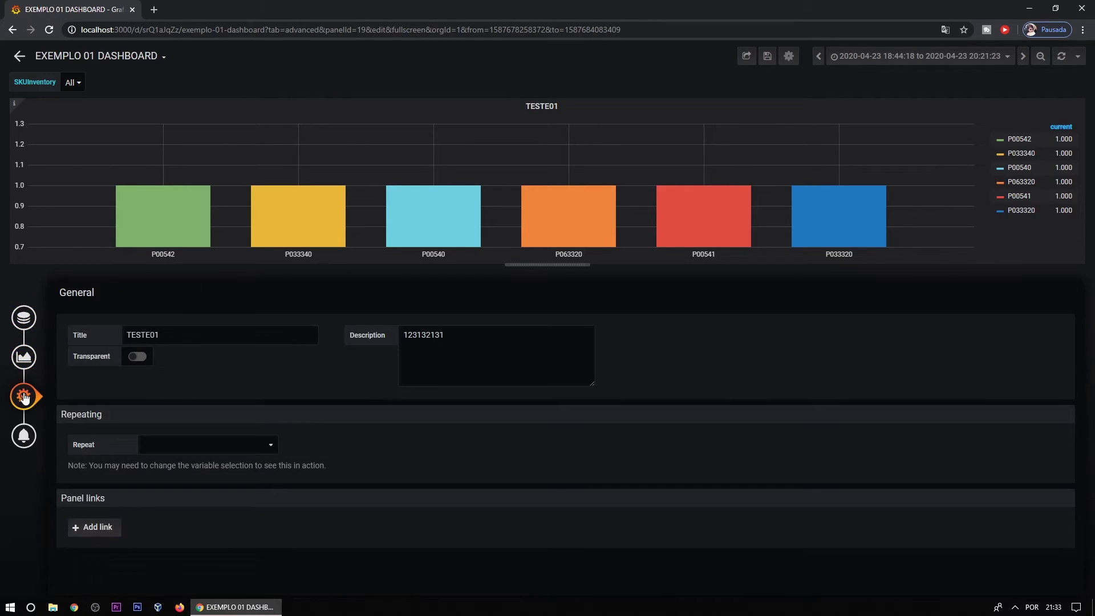
left_click(20, 57)
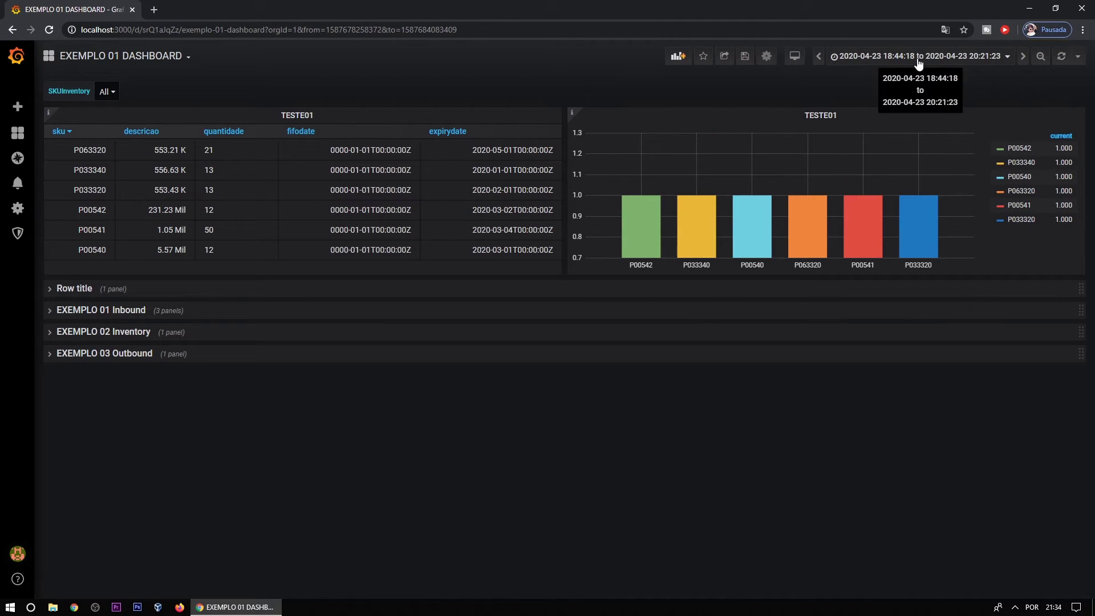
left_click(1061, 56)
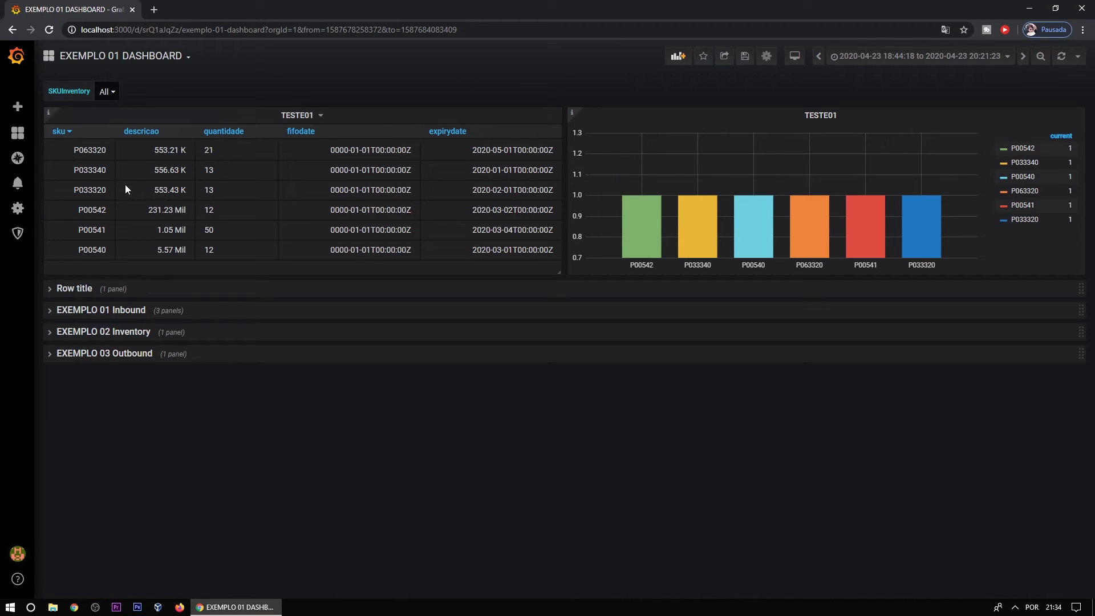
left_click(303, 115)
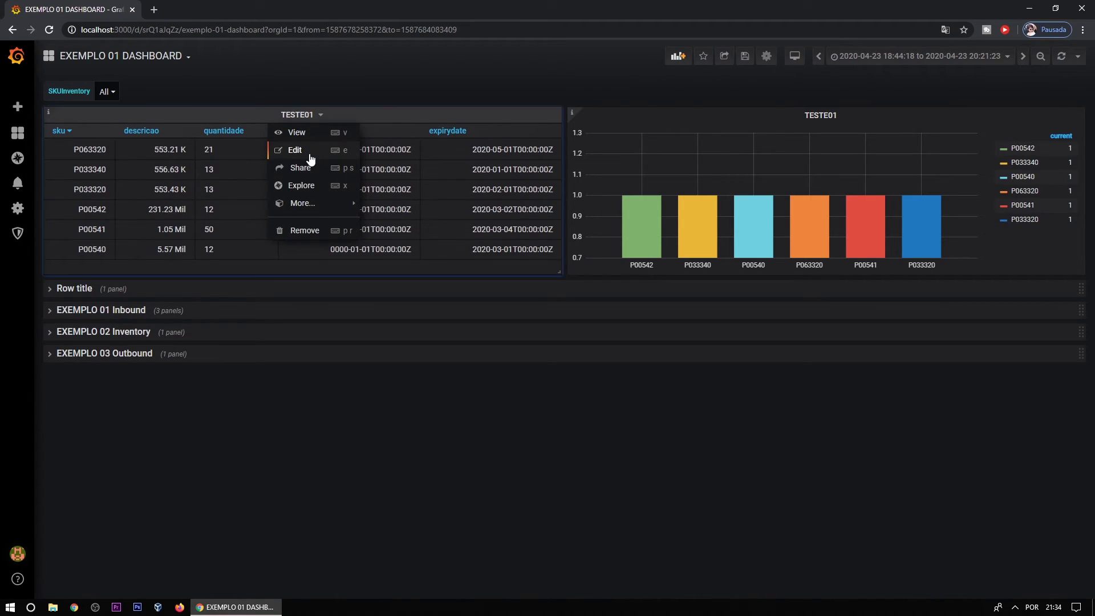
left_click(293, 149)
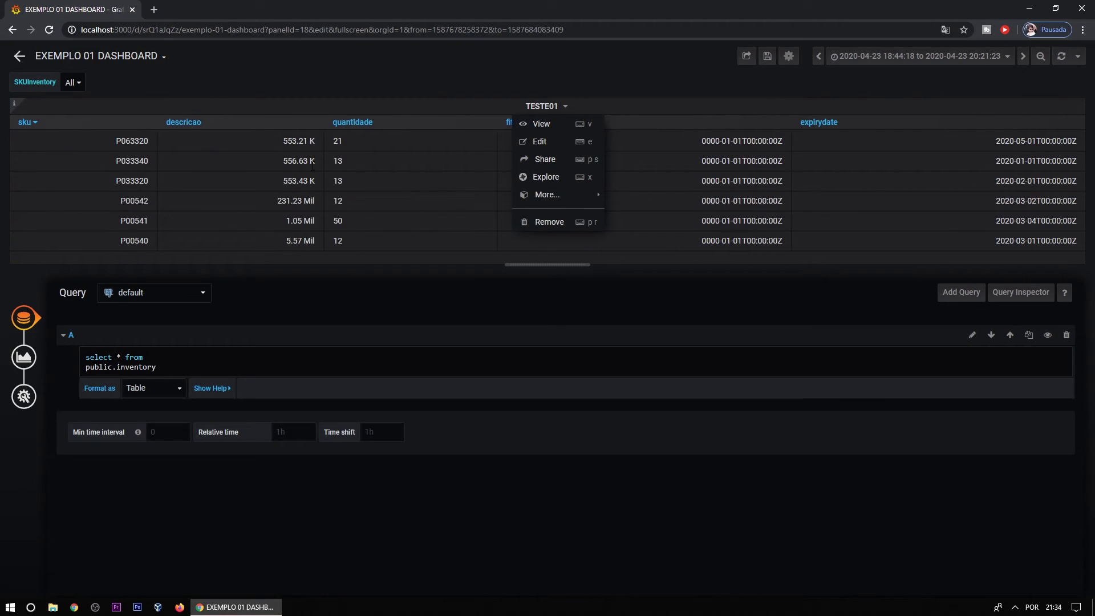
left_click(19, 57)
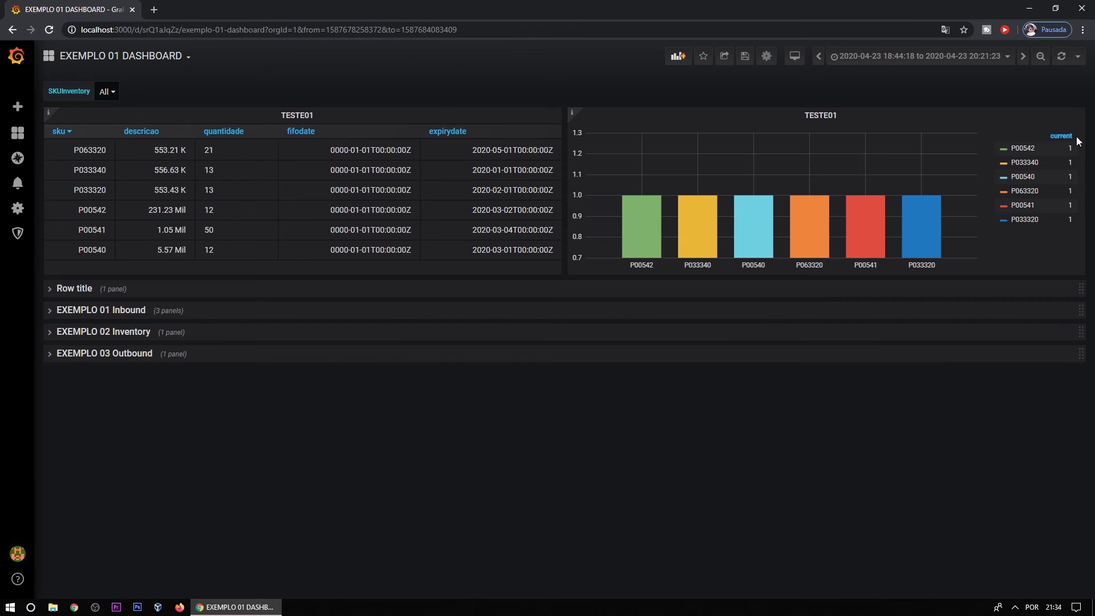
Step: Create a new variable named sku in the dashboard settings
left_click(767, 57)
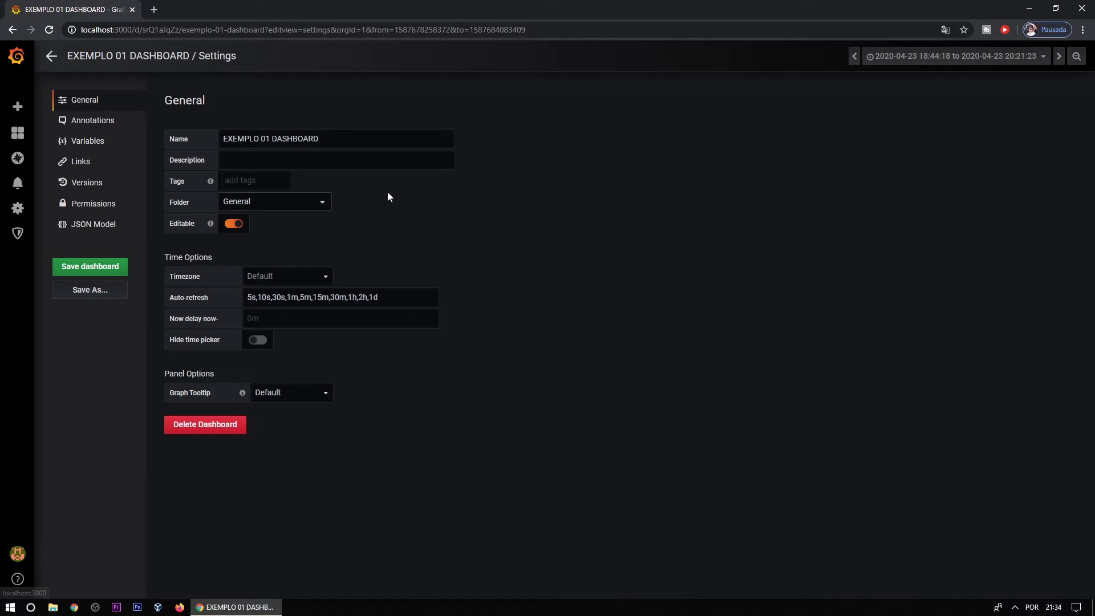
left_click(76, 141)
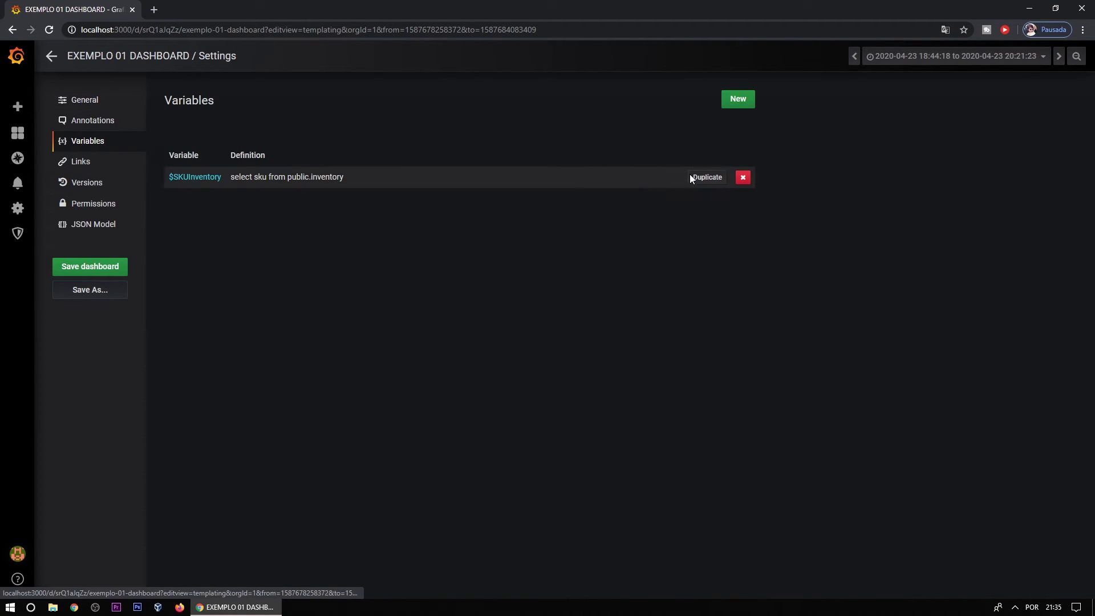
left_click(738, 99)
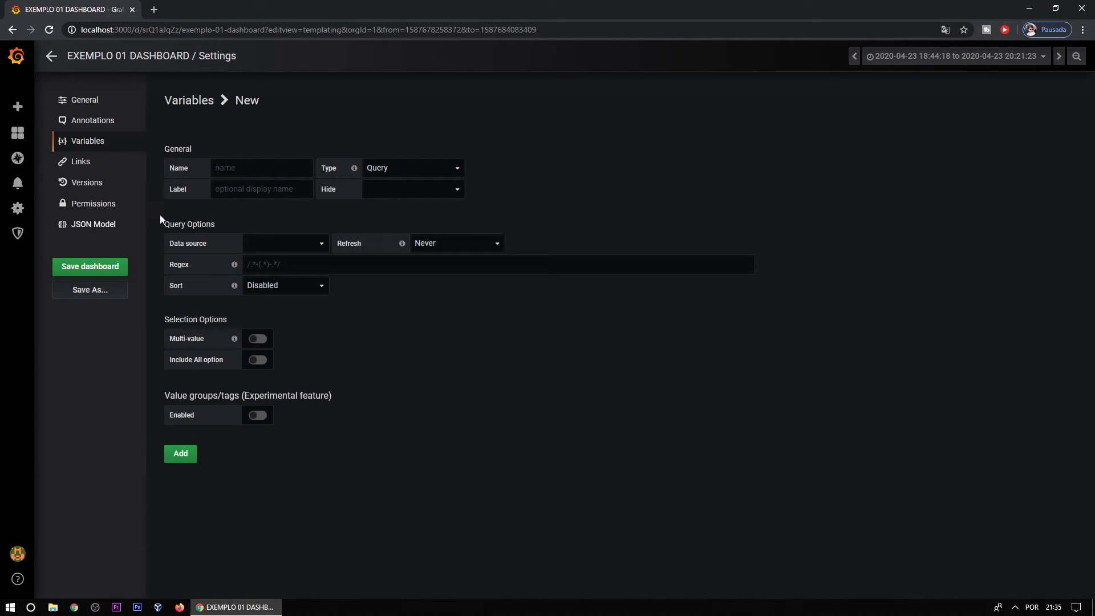
left_click(269, 168)
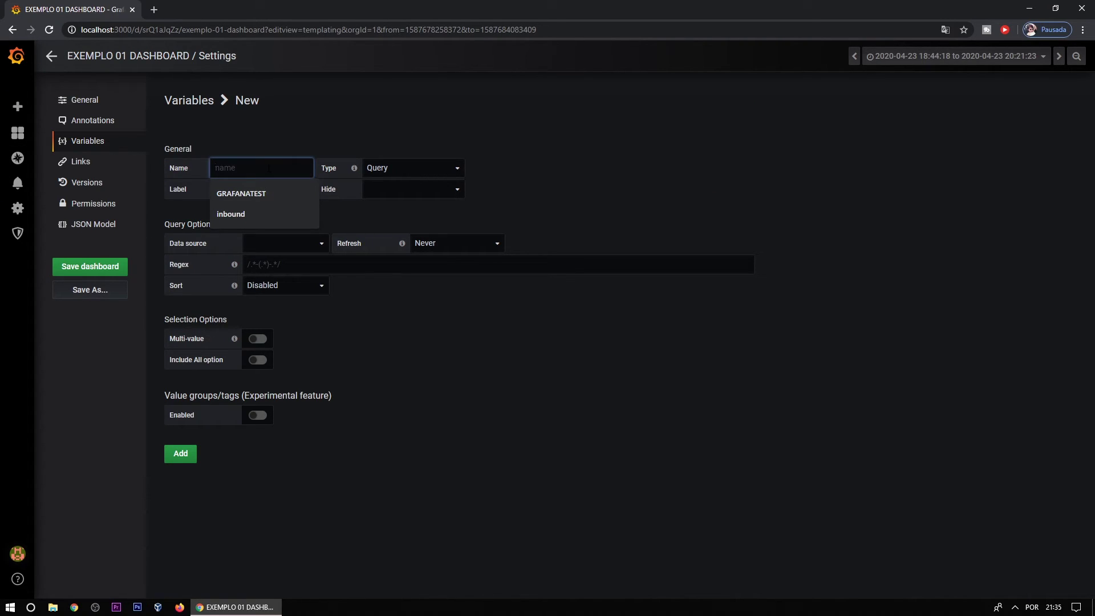
type("sku")
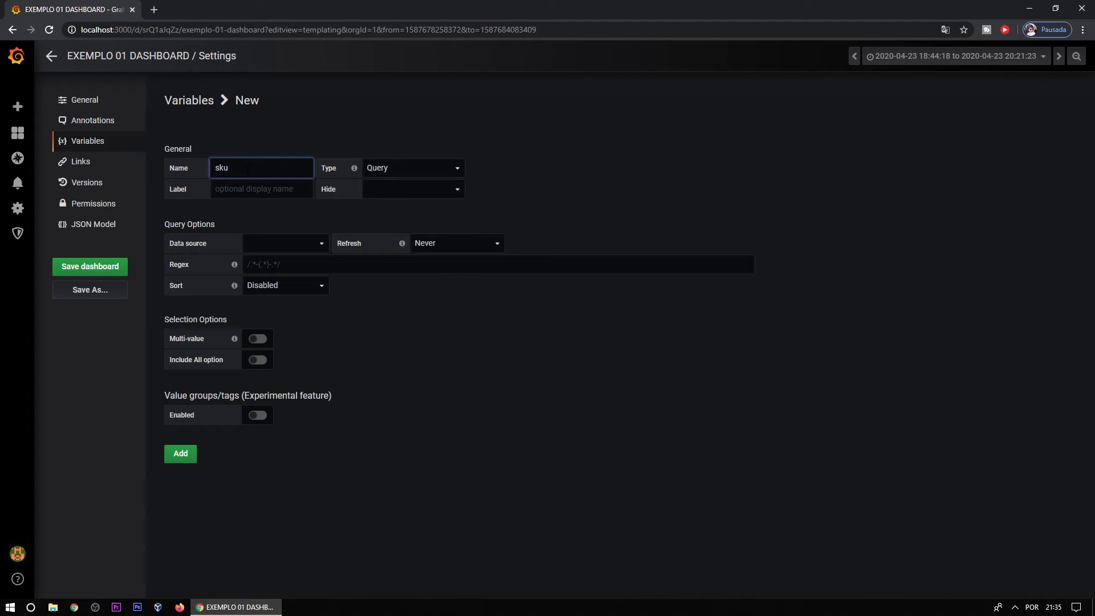
key("Tab")
key("shift+Tab")
key("Tab")
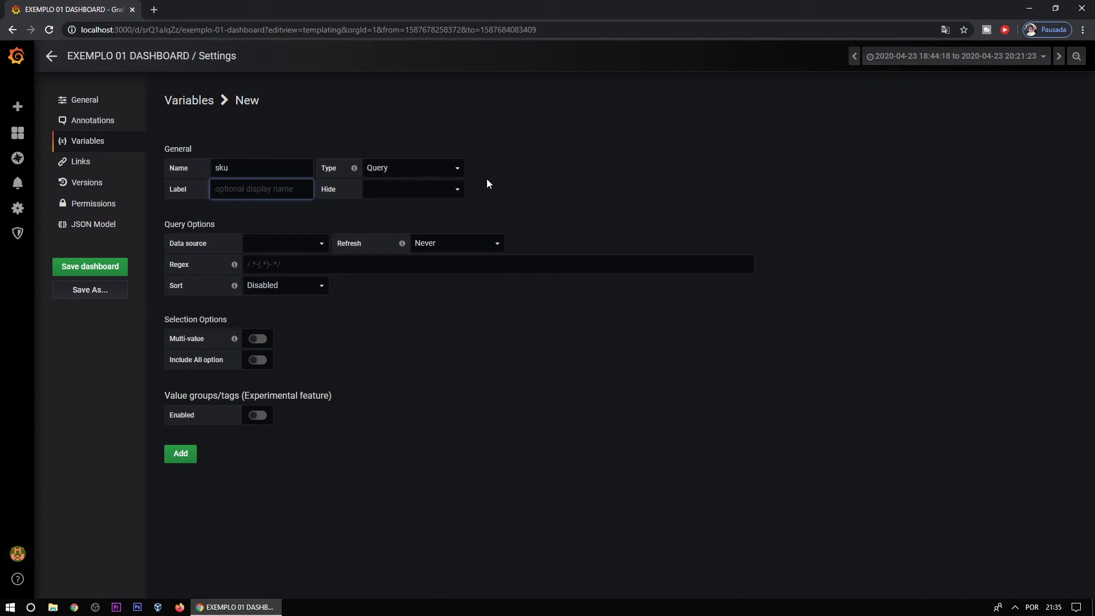
Step: Keep the variable's type as Query, choose ITDB as its data source and set it to refresh On Dashboard Load
left_click(407, 168)
left_click(419, 195)
left_click(422, 190)
left_click(588, 177)
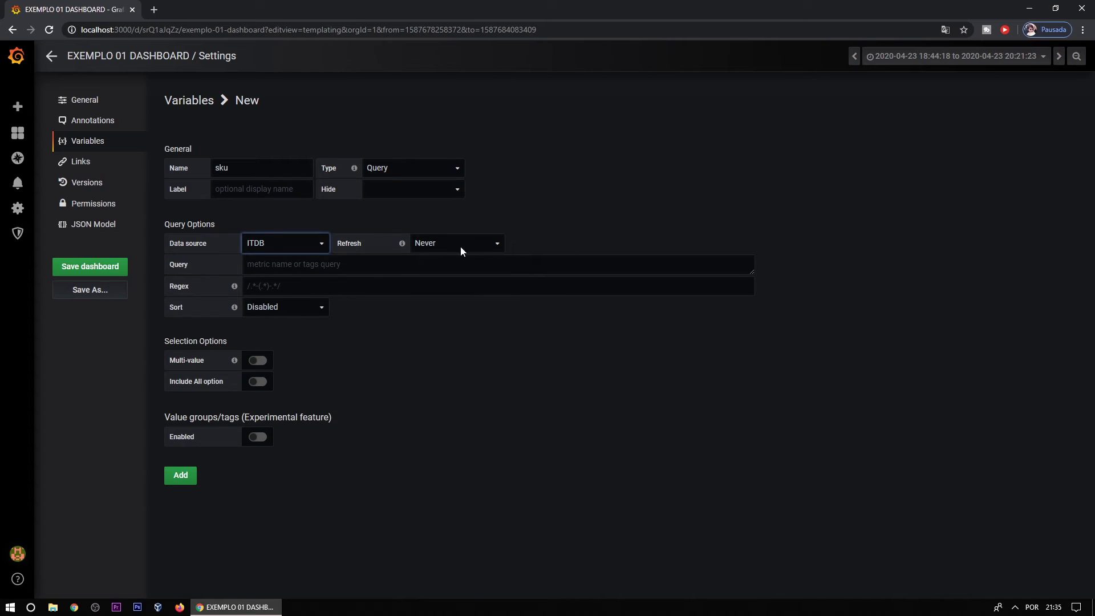
left_click(457, 243)
left_click(450, 266)
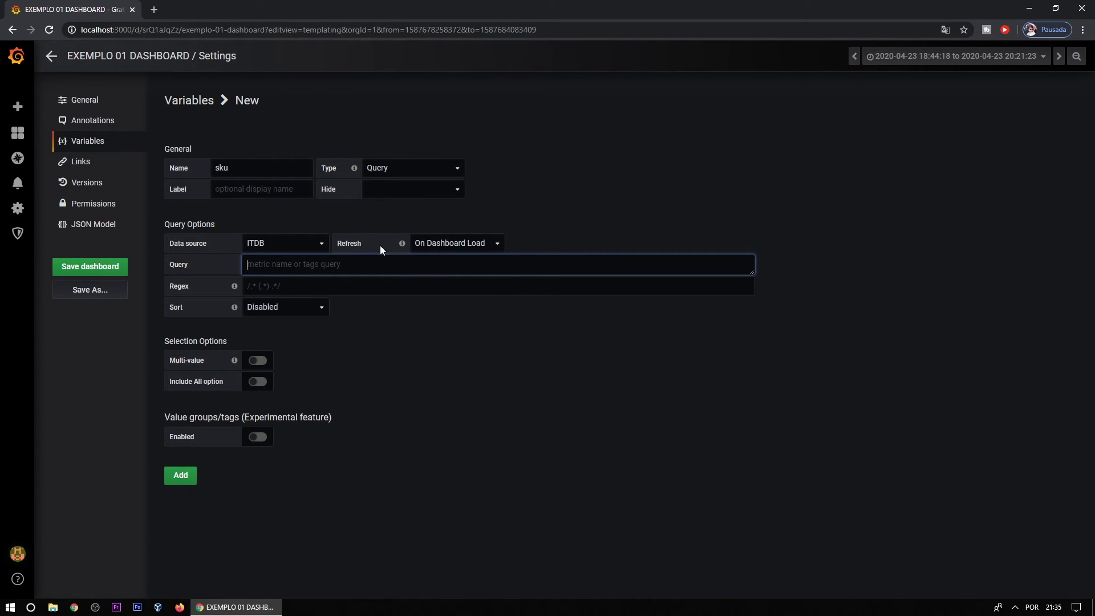
Step: Enter select sku from public.inventory as the variable's query and load the preview of its values
type("select sku from public.i")
type("nventory")
left_click(387, 283)
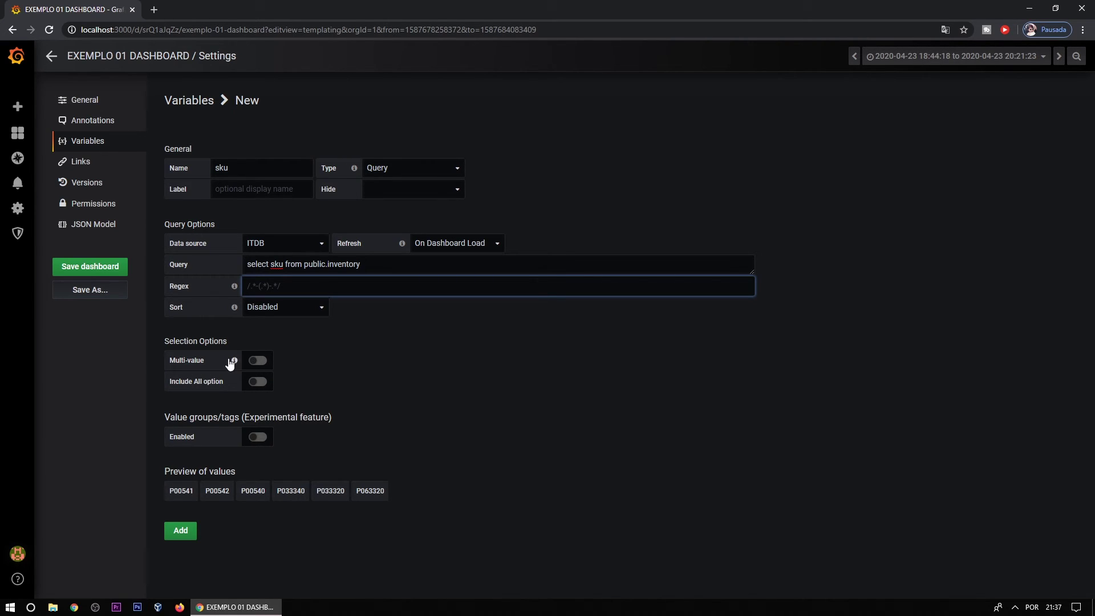
Step: Enable Multi-value and Include All option, sort the values by Alphabetical (asc), and add the variable
left_click(256, 382)
left_click(257, 360)
key("shift+Tab")
key("Down")
left_click(285, 310)
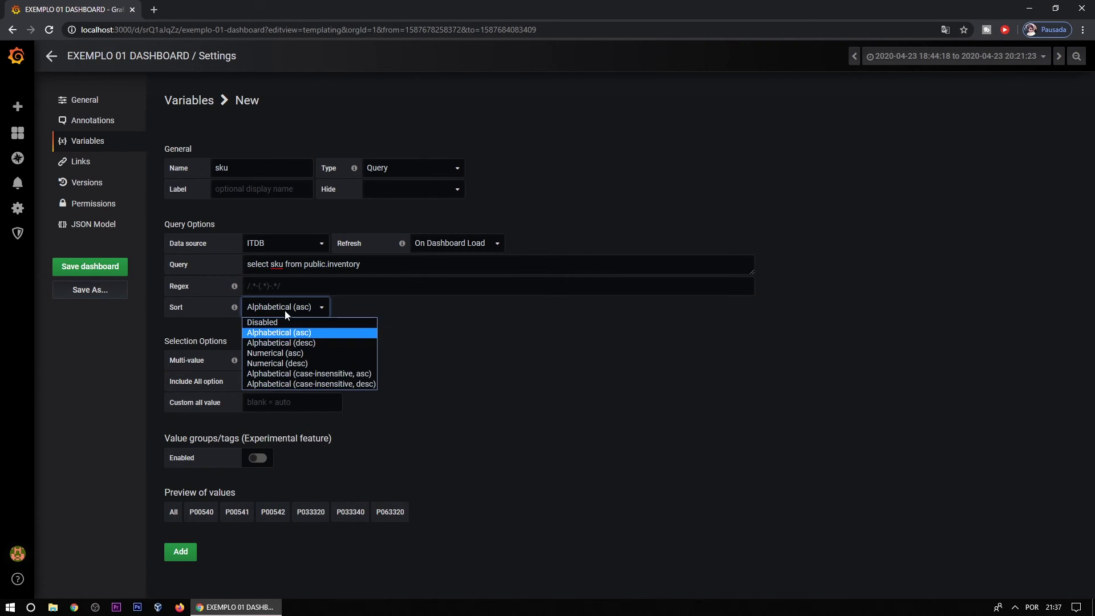
left_click(288, 332)
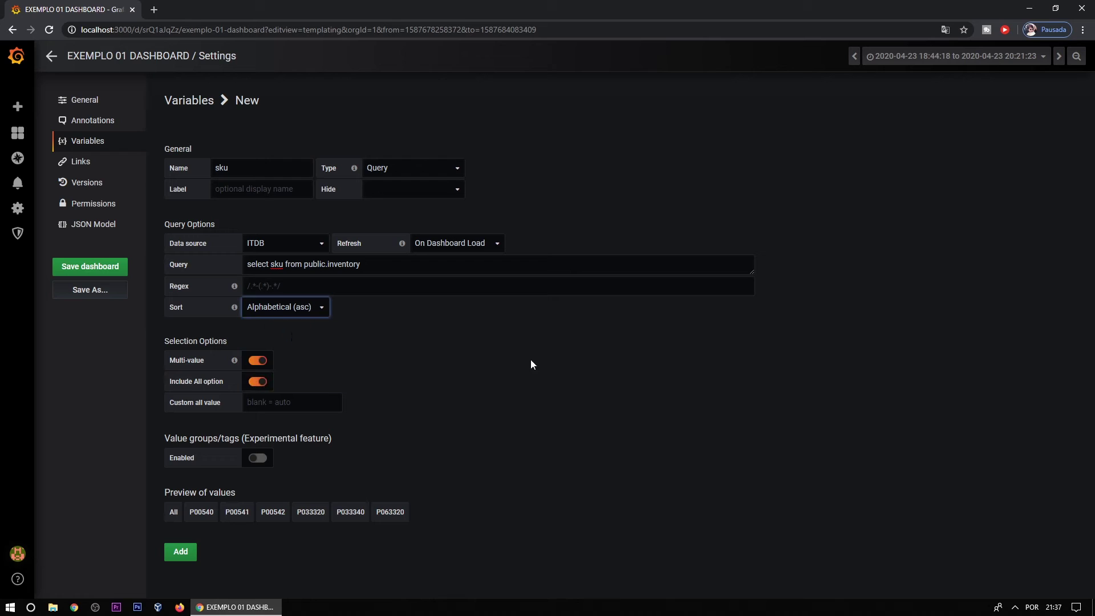
left_click(183, 553)
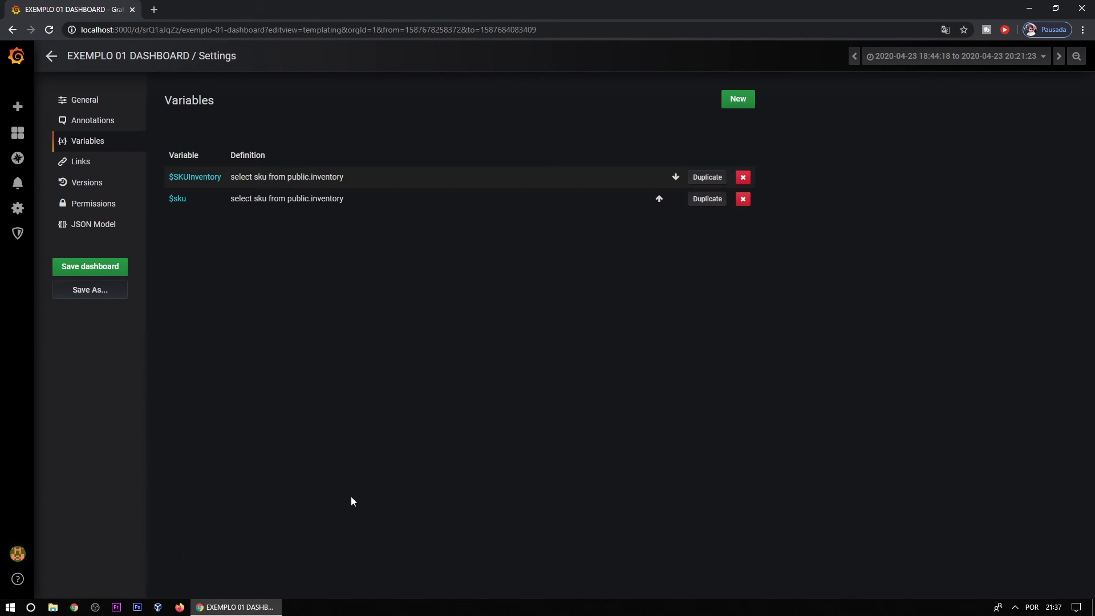
Step: Save the dashboard with the current time range as its default and return to the dashboard view
left_click(82, 266)
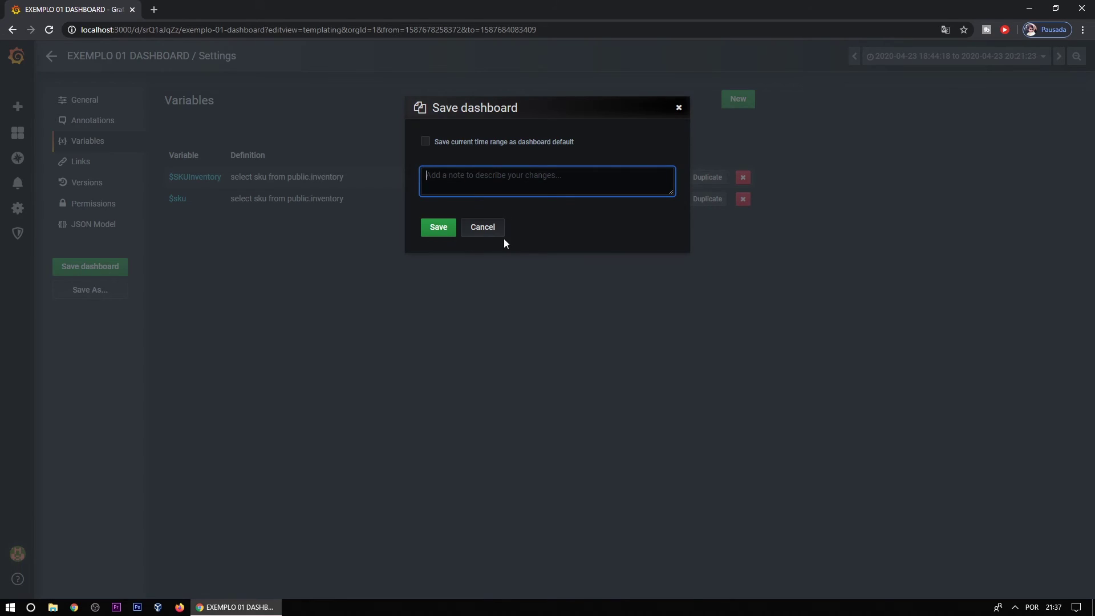
left_click(450, 143)
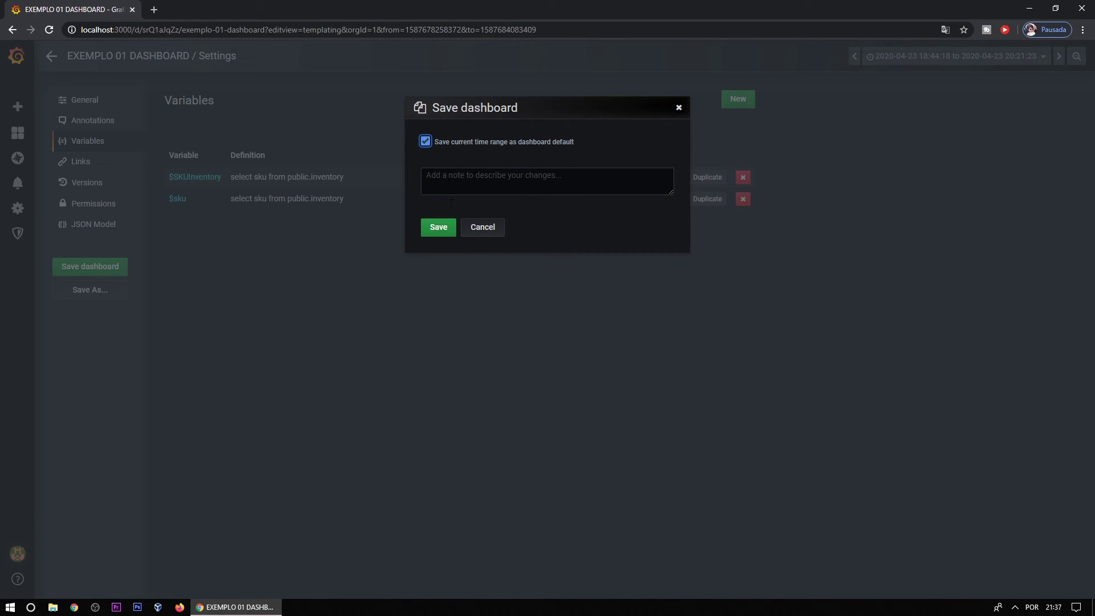
left_click(447, 231)
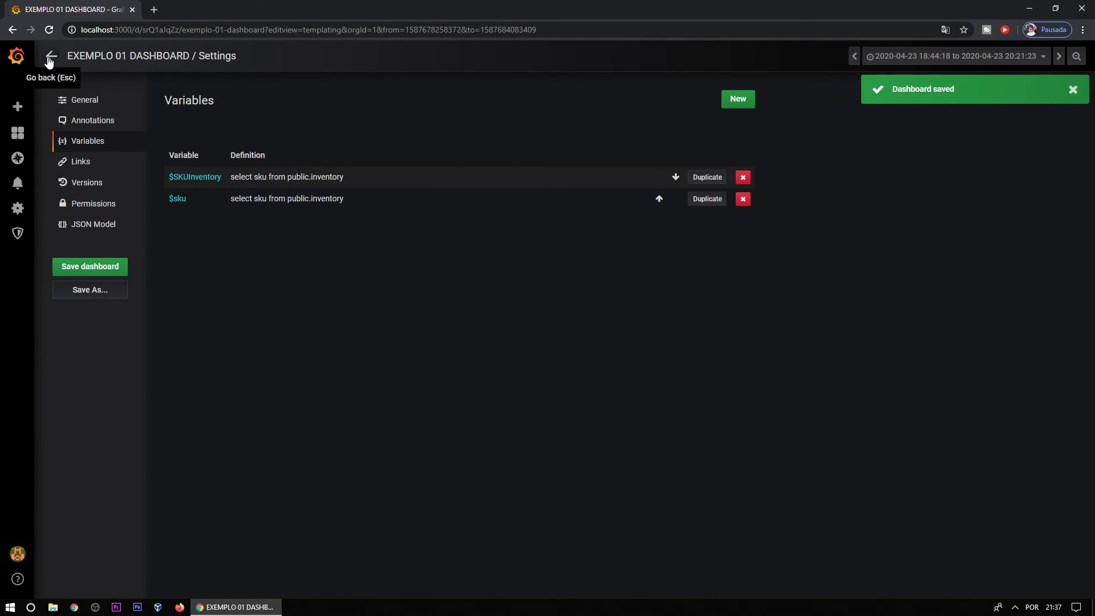
left_click(52, 56)
left_click(1074, 95)
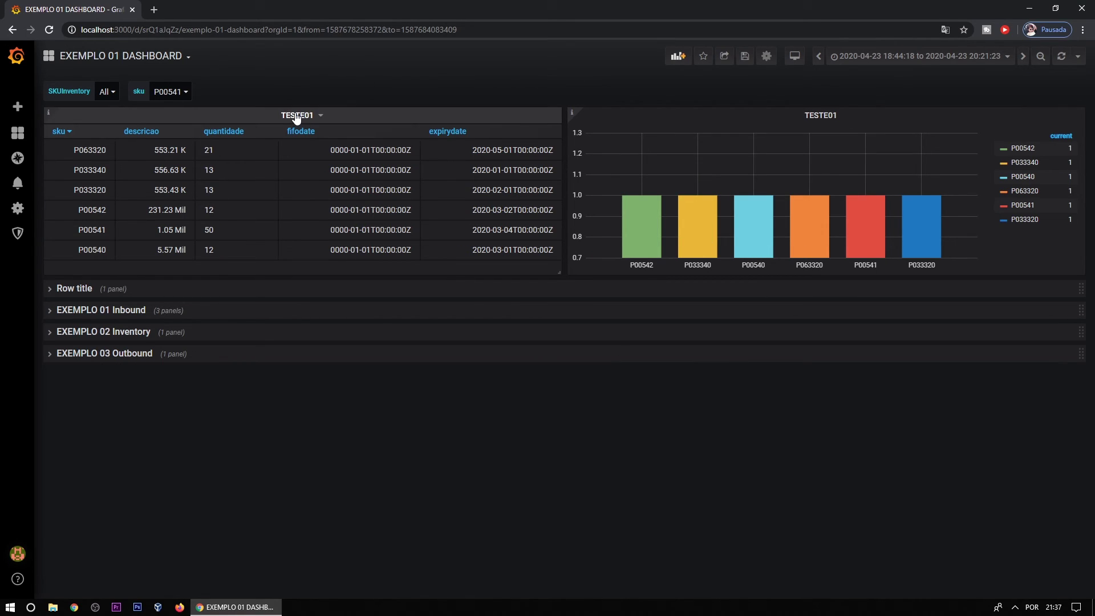
Step: Try the sku filter with P00540 alone, with P033340 alone and with All
left_click(171, 92)
left_click(183, 158)
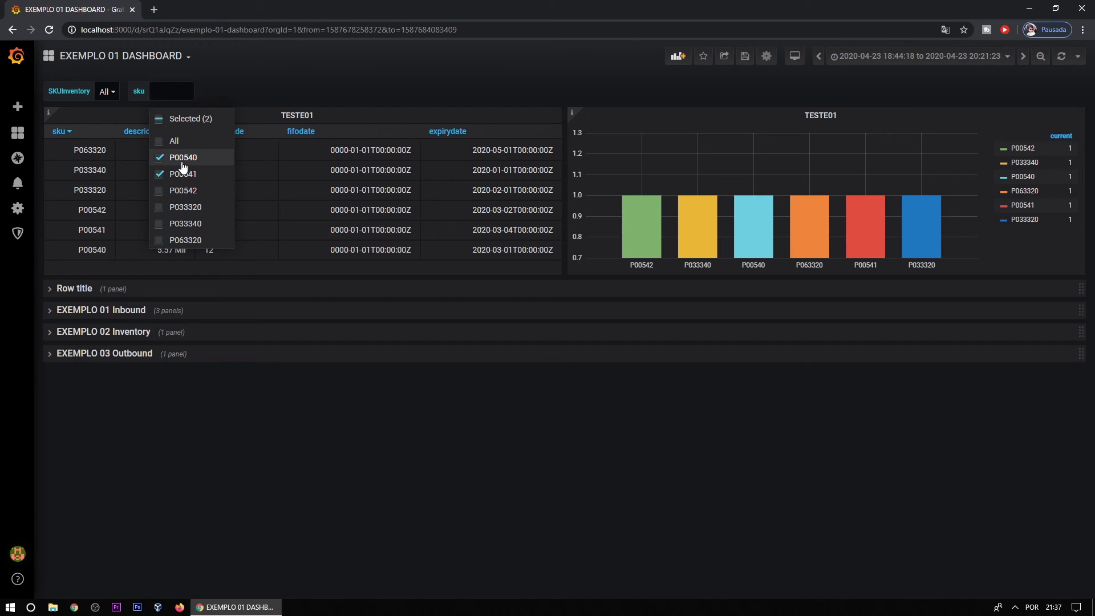
left_click(183, 175)
left_click(287, 87)
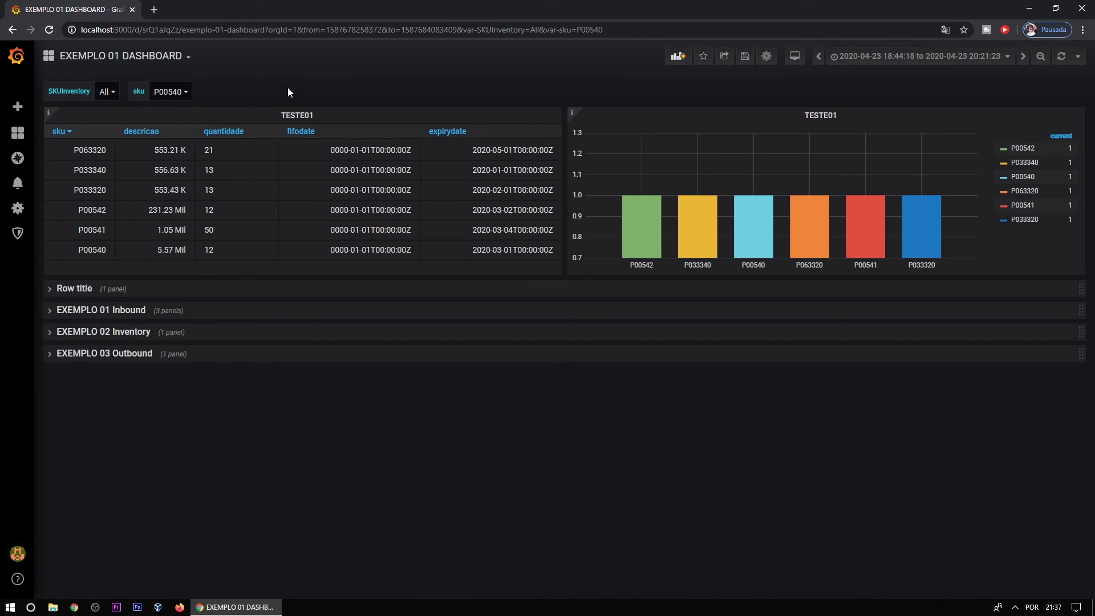
left_click(162, 91)
left_click(183, 223)
left_click(183, 158)
left_click(318, 76)
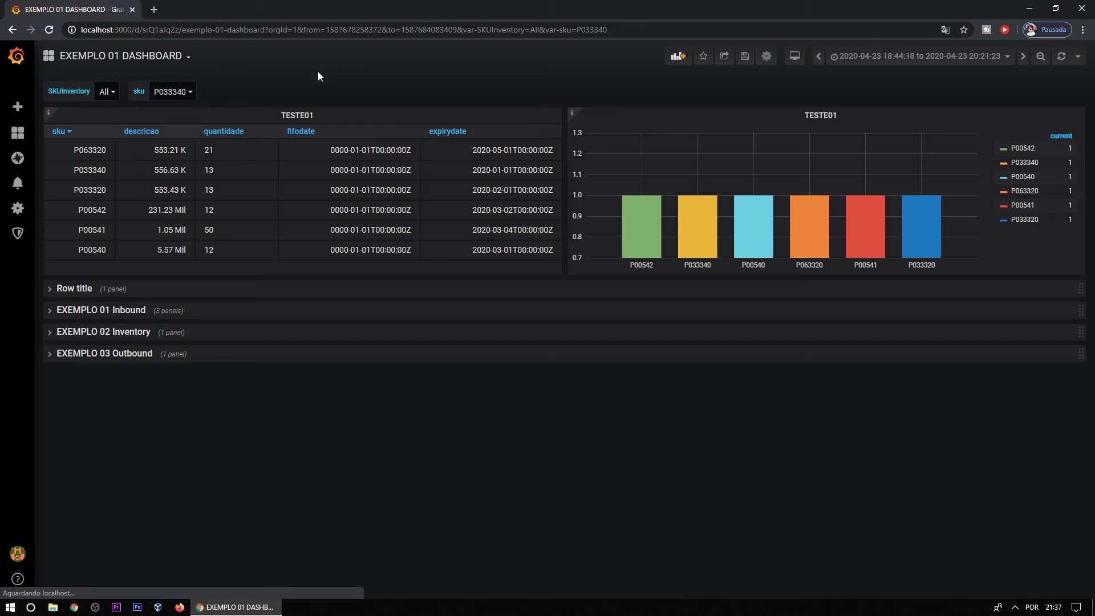
left_click(171, 92)
left_click(192, 148)
left_click(253, 89)
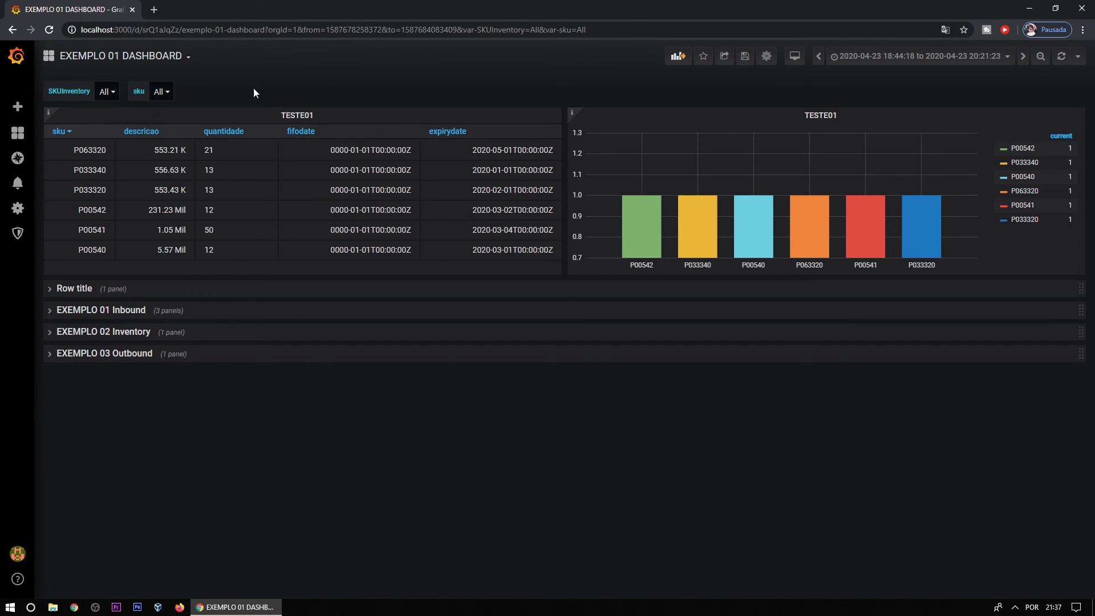
Step: Add where sku in ('$sku') to the query of the inventory table panel and run it
left_click(297, 115)
left_click(314, 153)
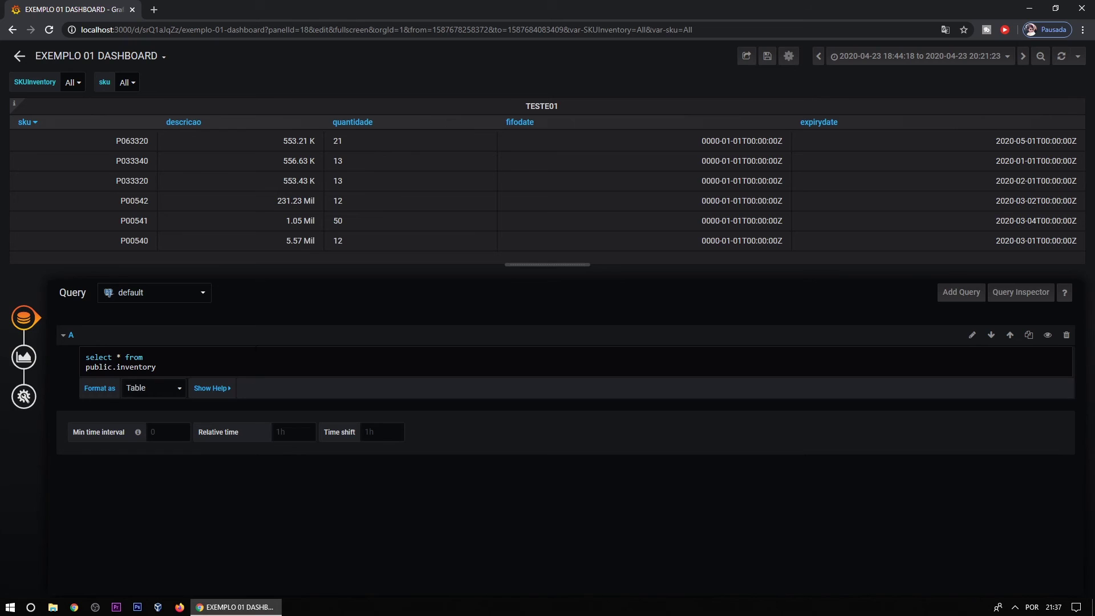
key("Return")
type("where")
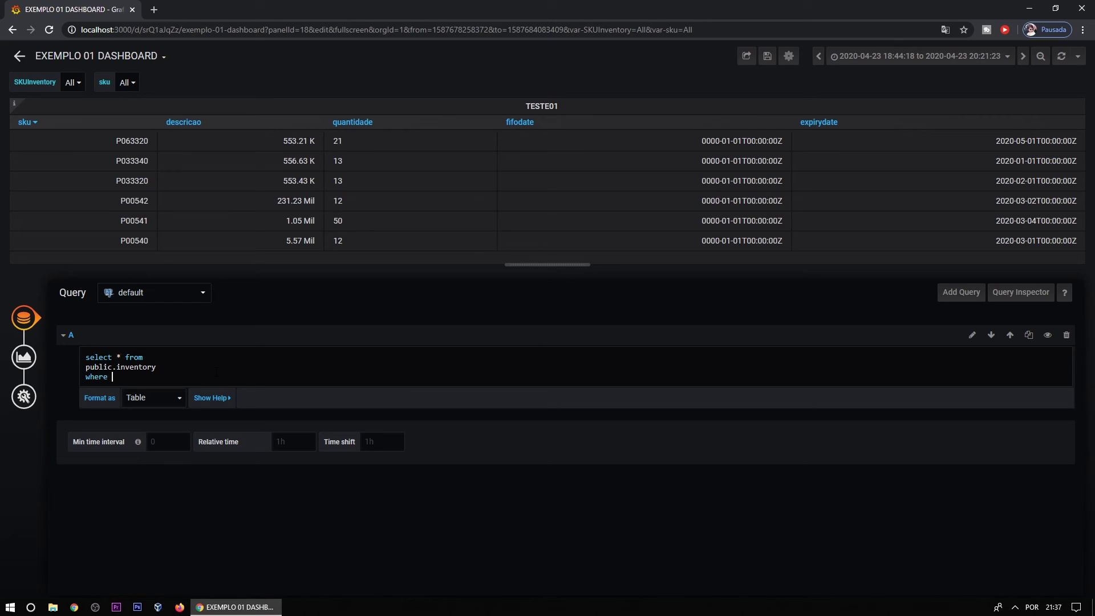
type(" sky")
type(" in ")
type("('")
type("$sku")
left_click(22, 325)
Step: Remove the quotes around $sku in the where clause and rerun the query with P00541 as the sku filter
mouse_move(21, 114)
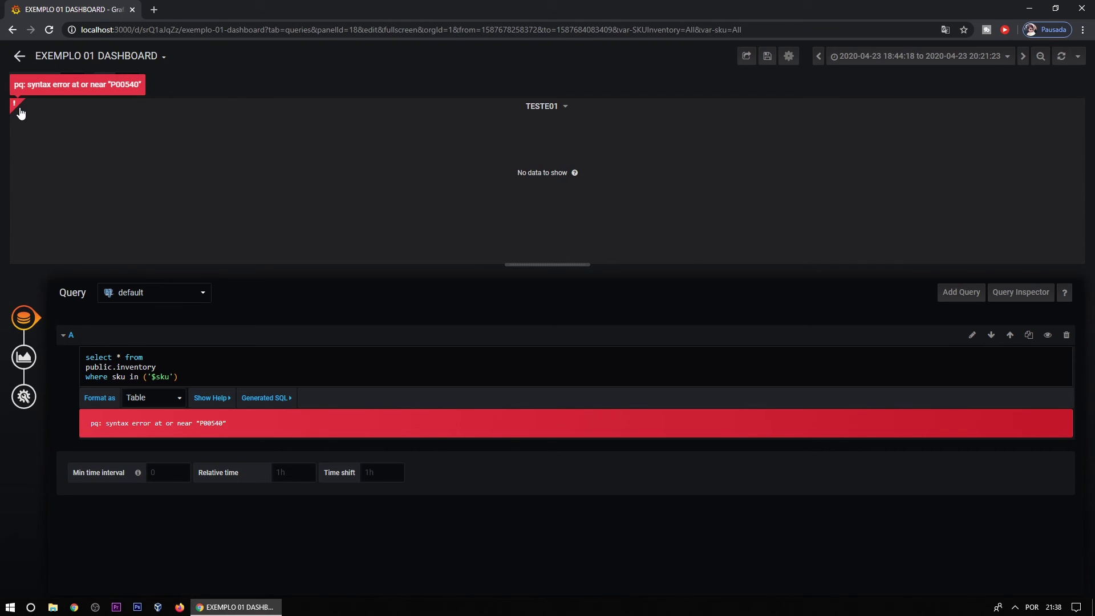
left_click(151, 377)
key("BackSpace")
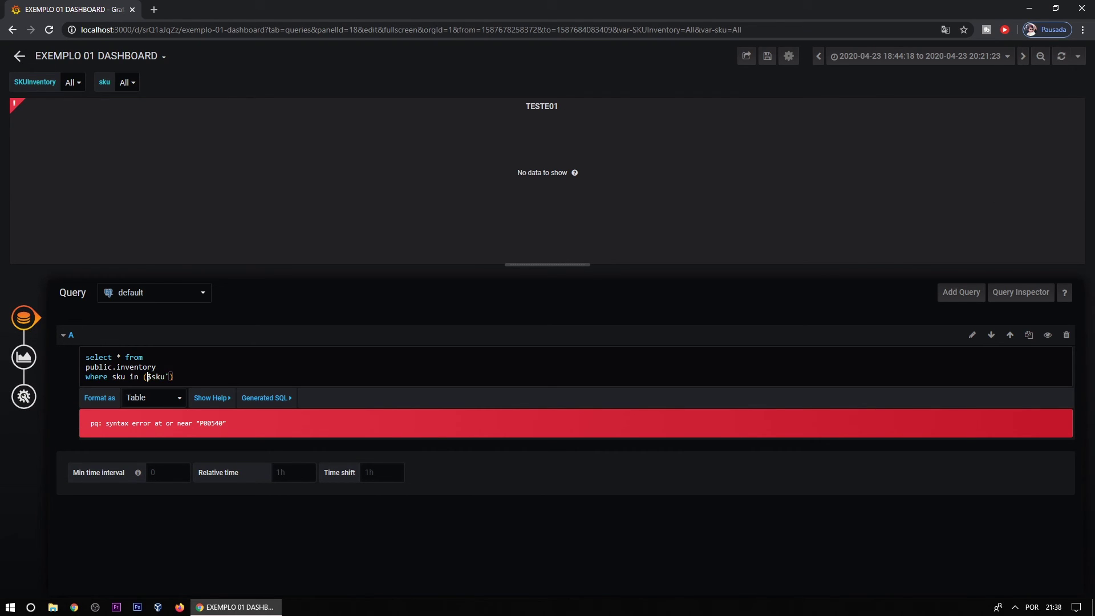
left_click(24, 357)
left_click(24, 318)
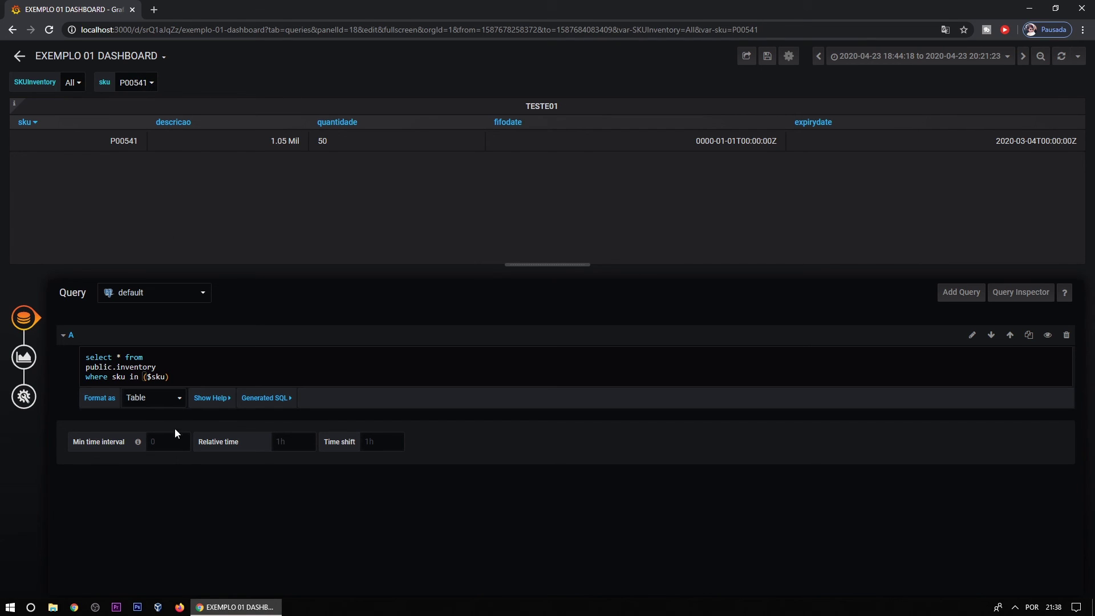
left_click(134, 377)
Step: Test the table's filtering by adding P00542, P033320 and P033340 to the sku selection
left_click(140, 82)
left_click(155, 181)
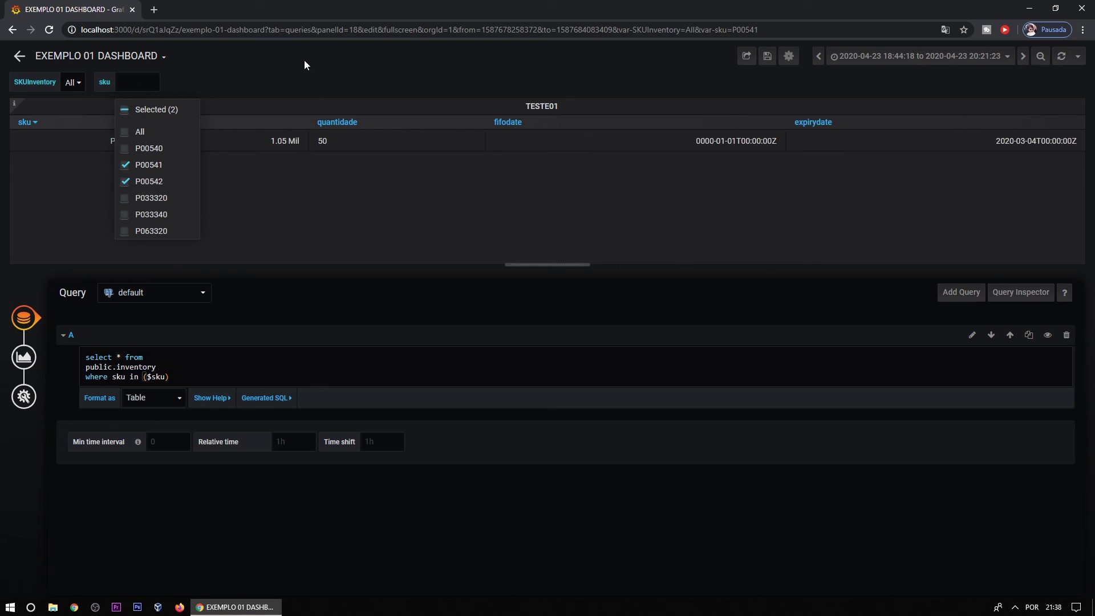
left_click(303, 60)
left_click(159, 84)
left_click(151, 198)
left_click(165, 214)
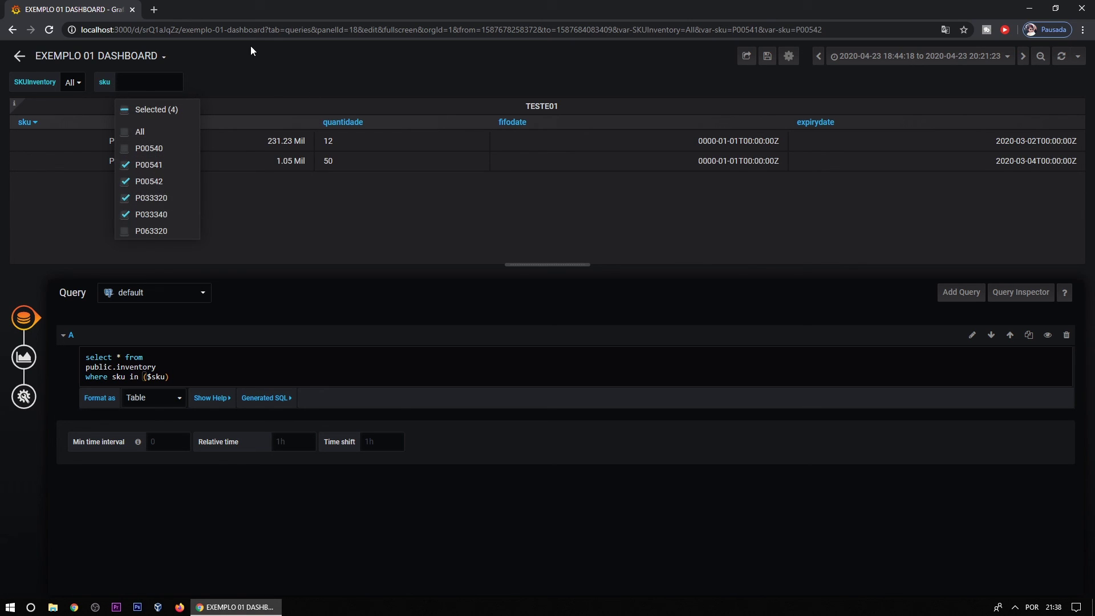
left_click(251, 51)
Step: Set the sku filter to All
left_click(148, 83)
left_click(137, 132)
left_click(90, 64)
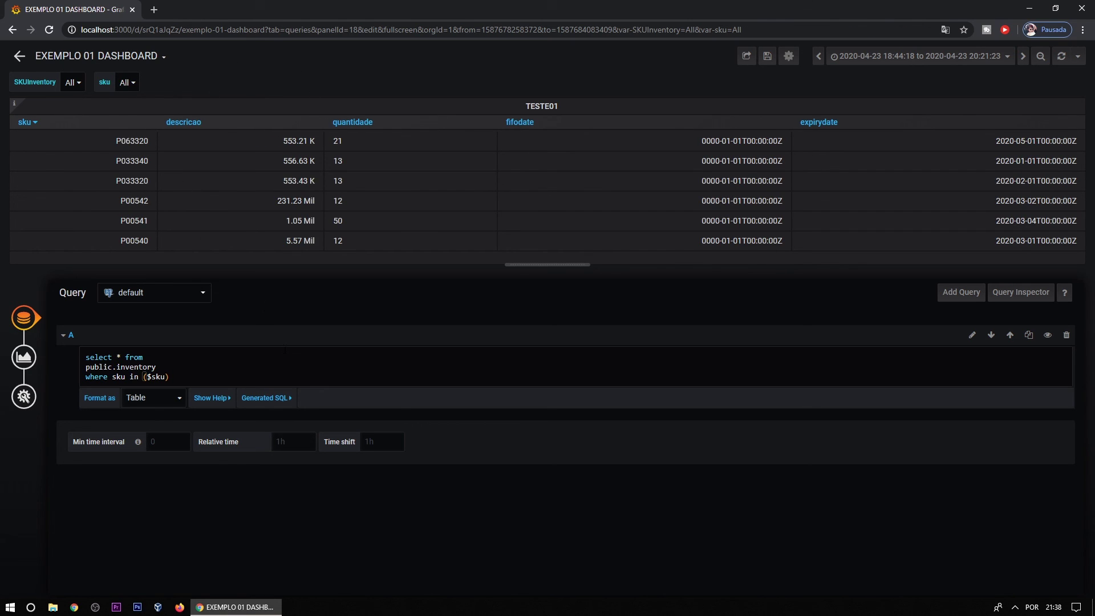
Step: Filter the table by P033320 and P00541 with the sku variable and return to the dashboard
left_click(132, 86)
left_click(188, 198)
left_click(229, 67)
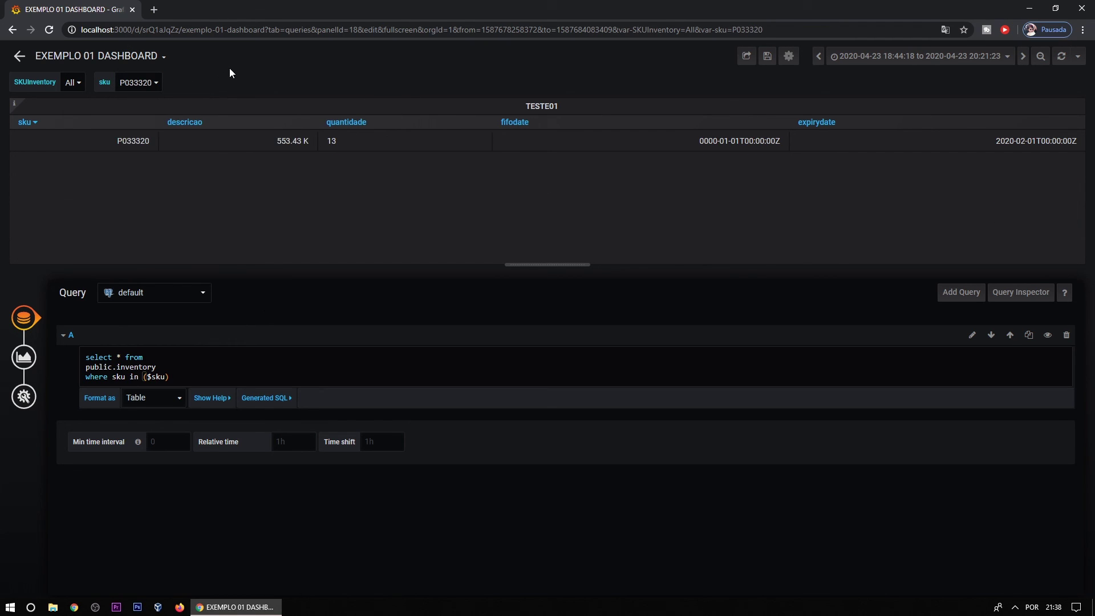
left_click(144, 84)
left_click(171, 169)
left_click(100, 65)
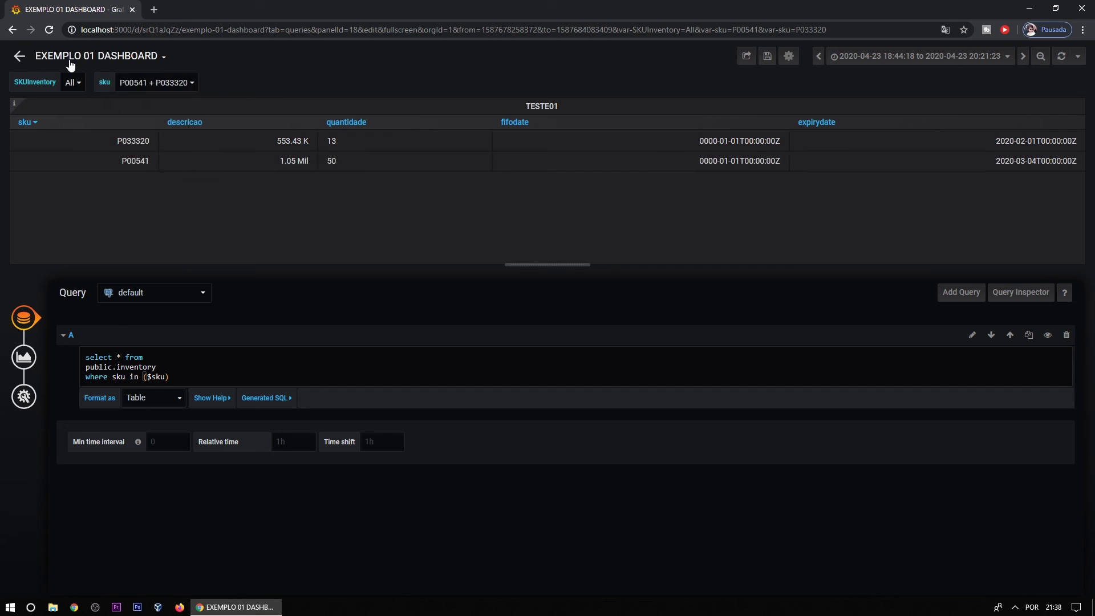
left_click(19, 55)
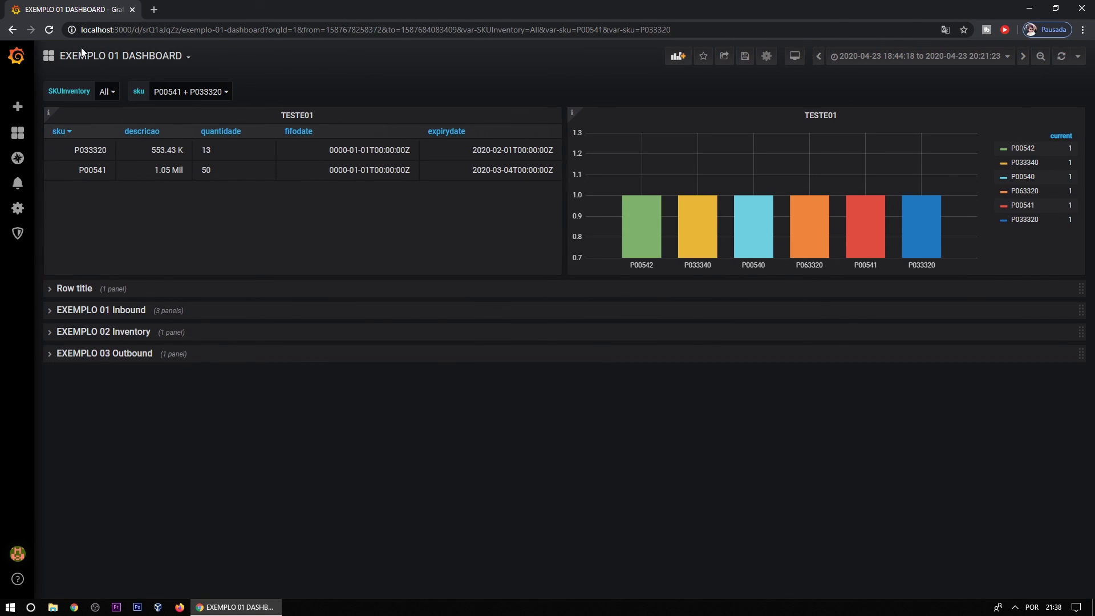